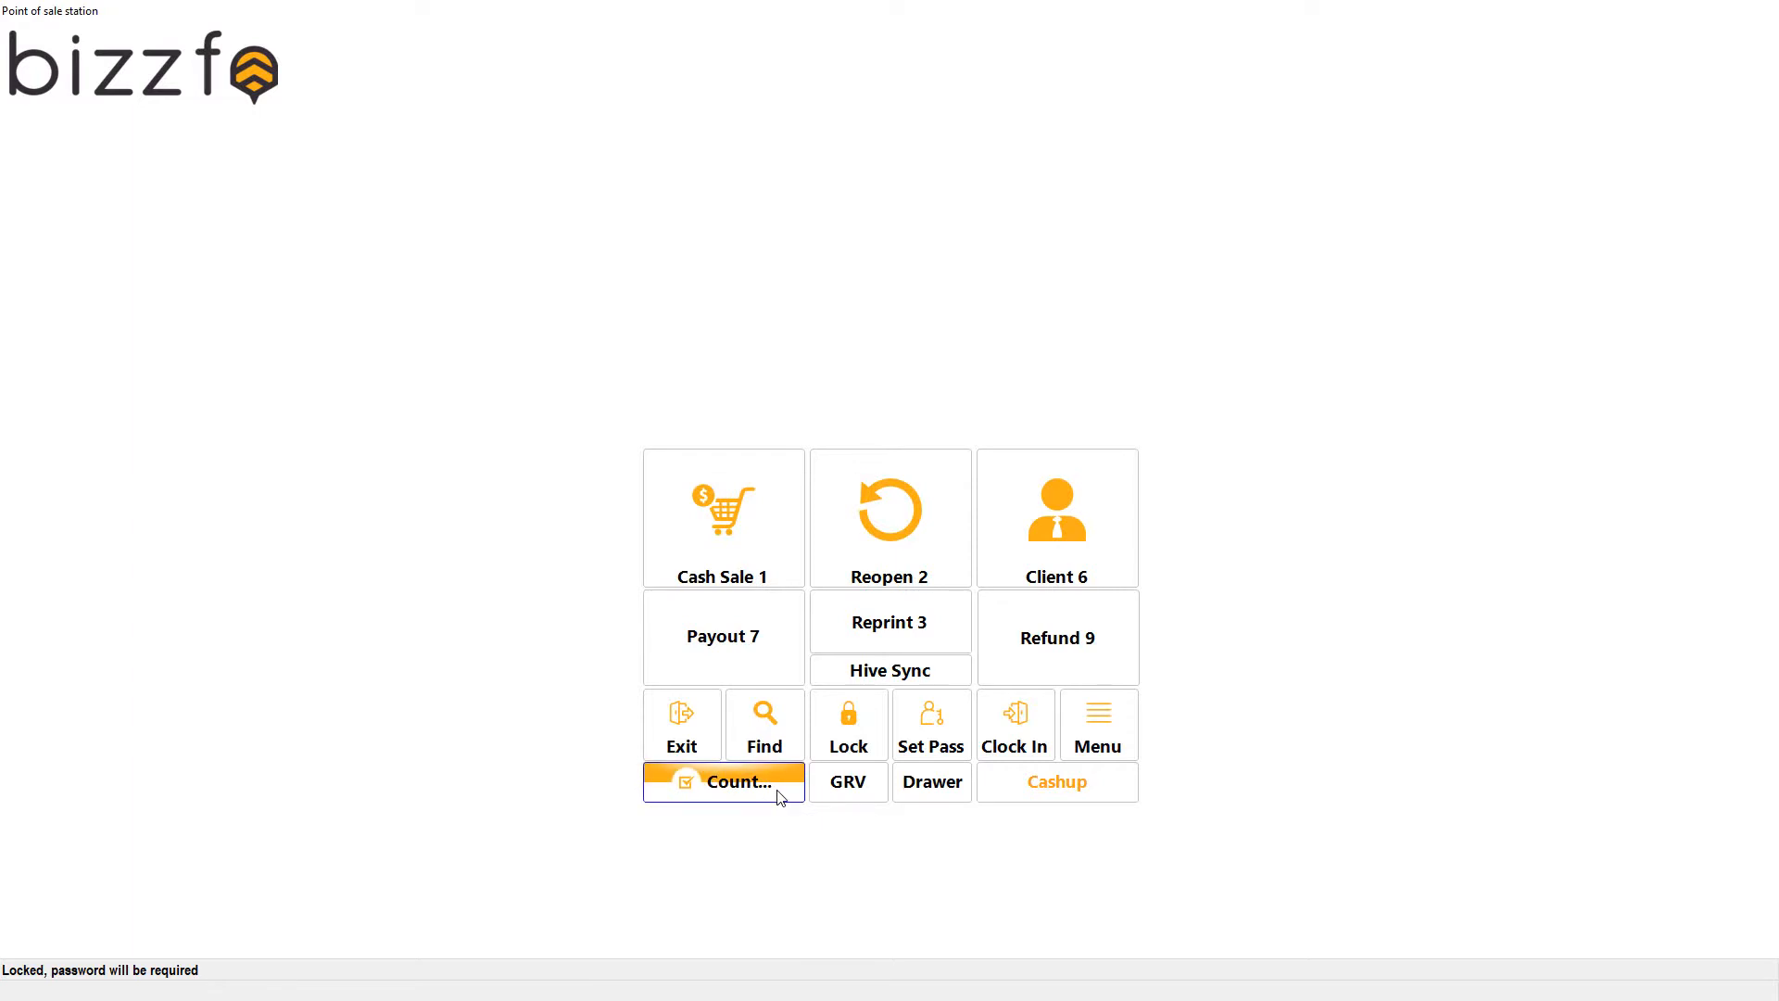
click(778, 797)
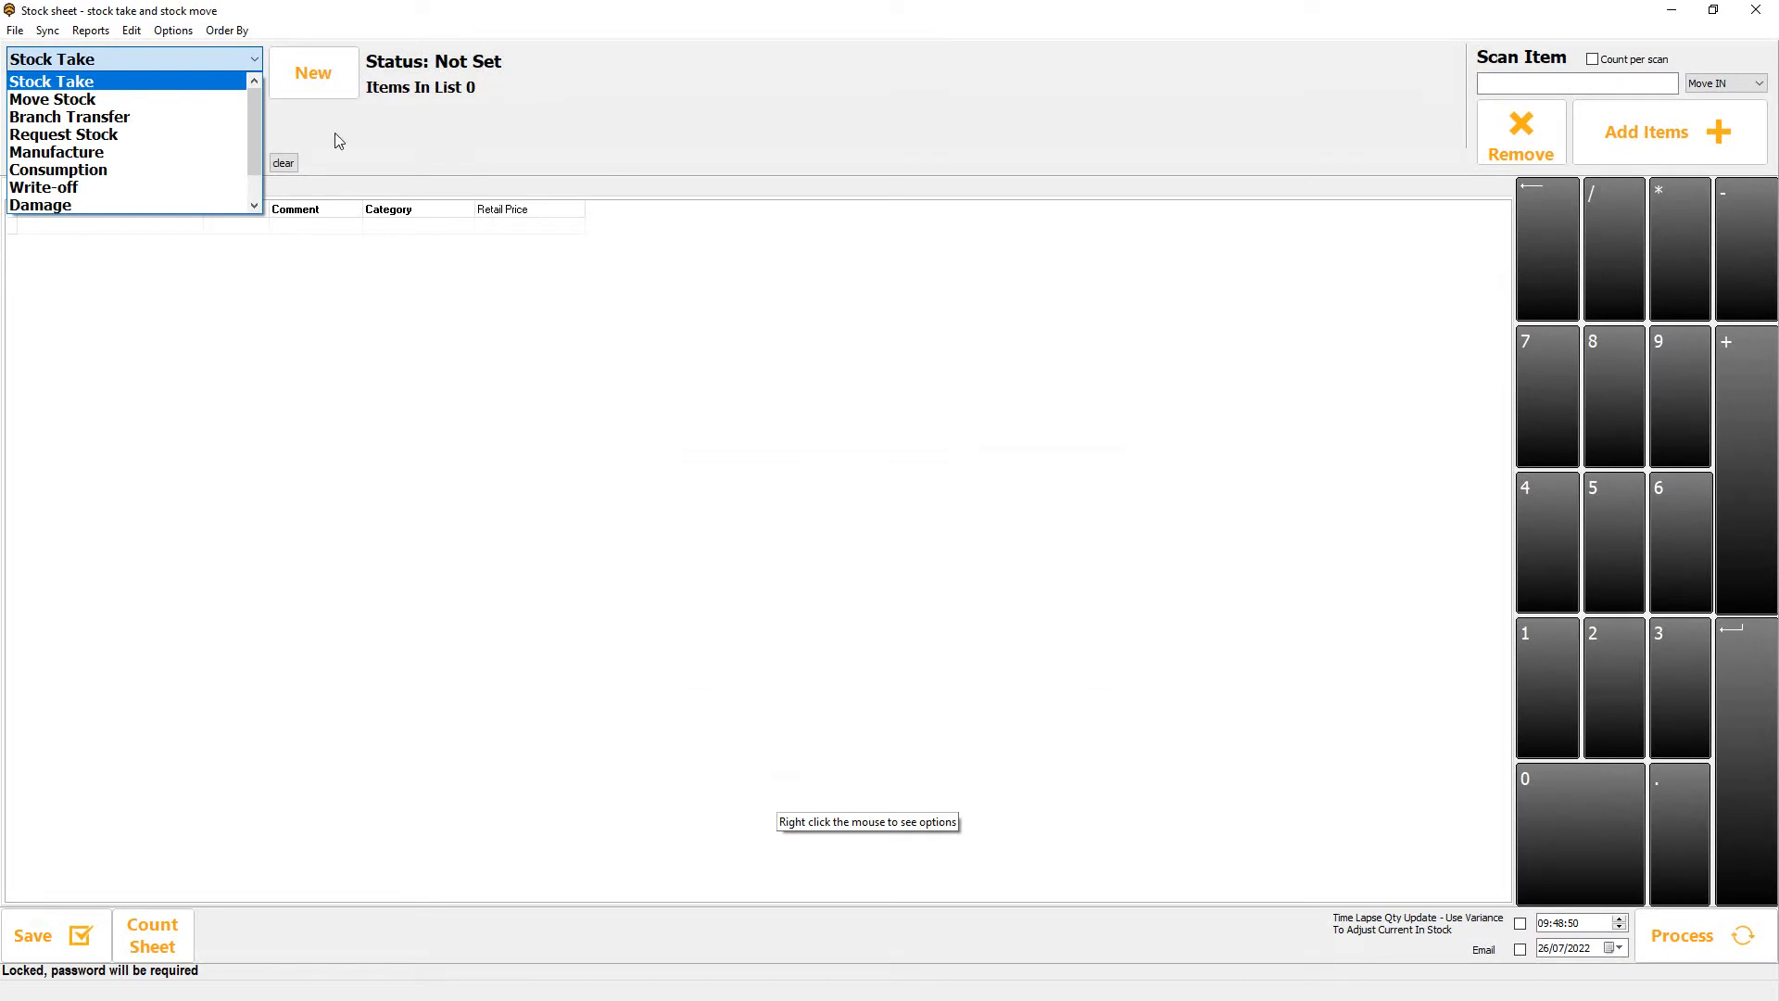
click(144, 84)
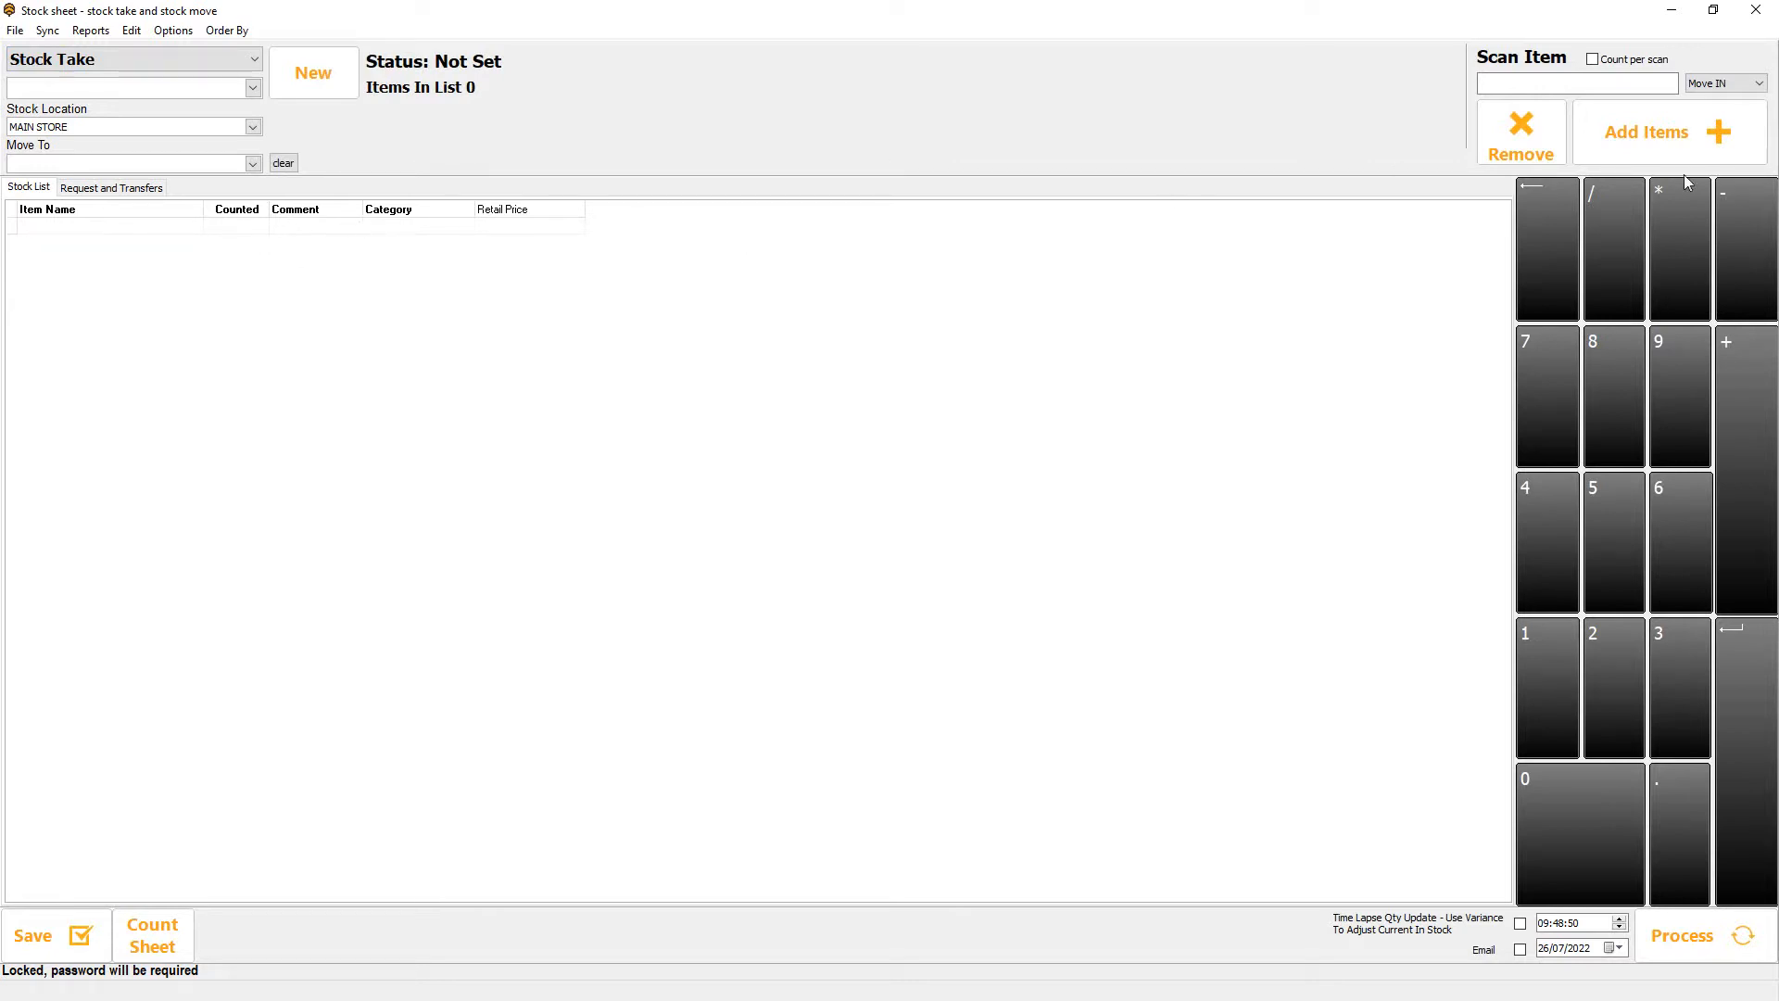
click(1663, 148)
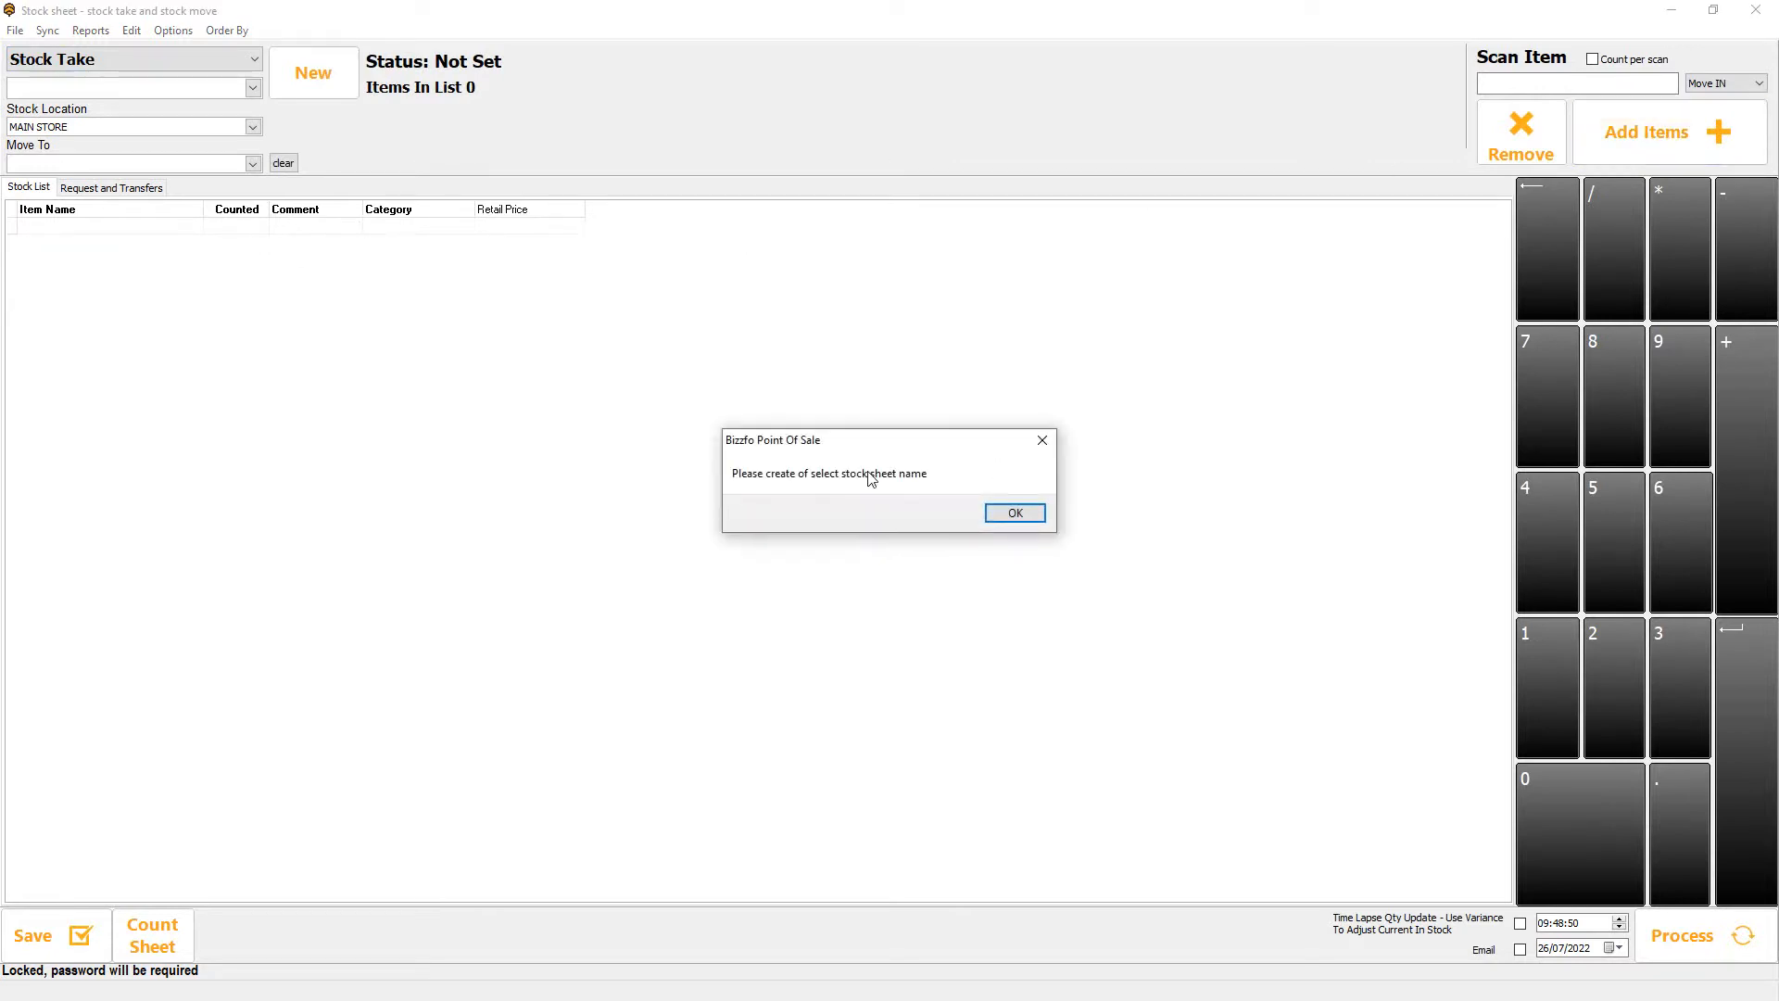
click(1015, 513)
click(315, 83)
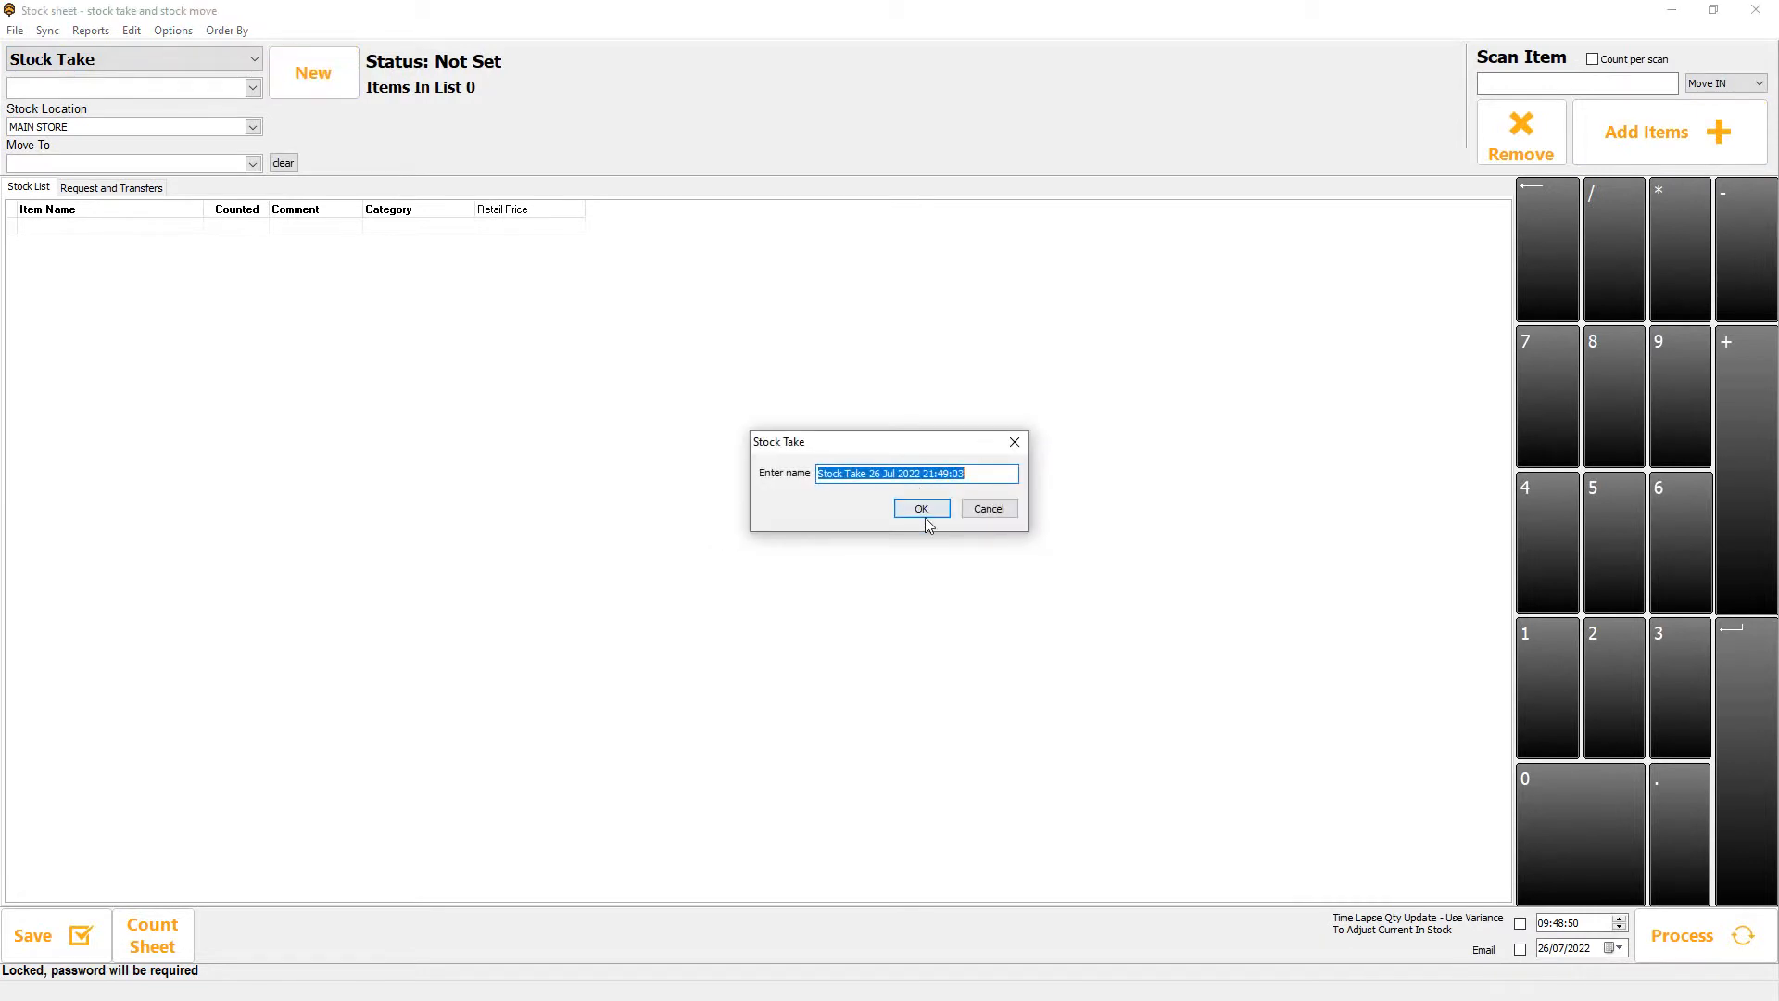
click(989, 509)
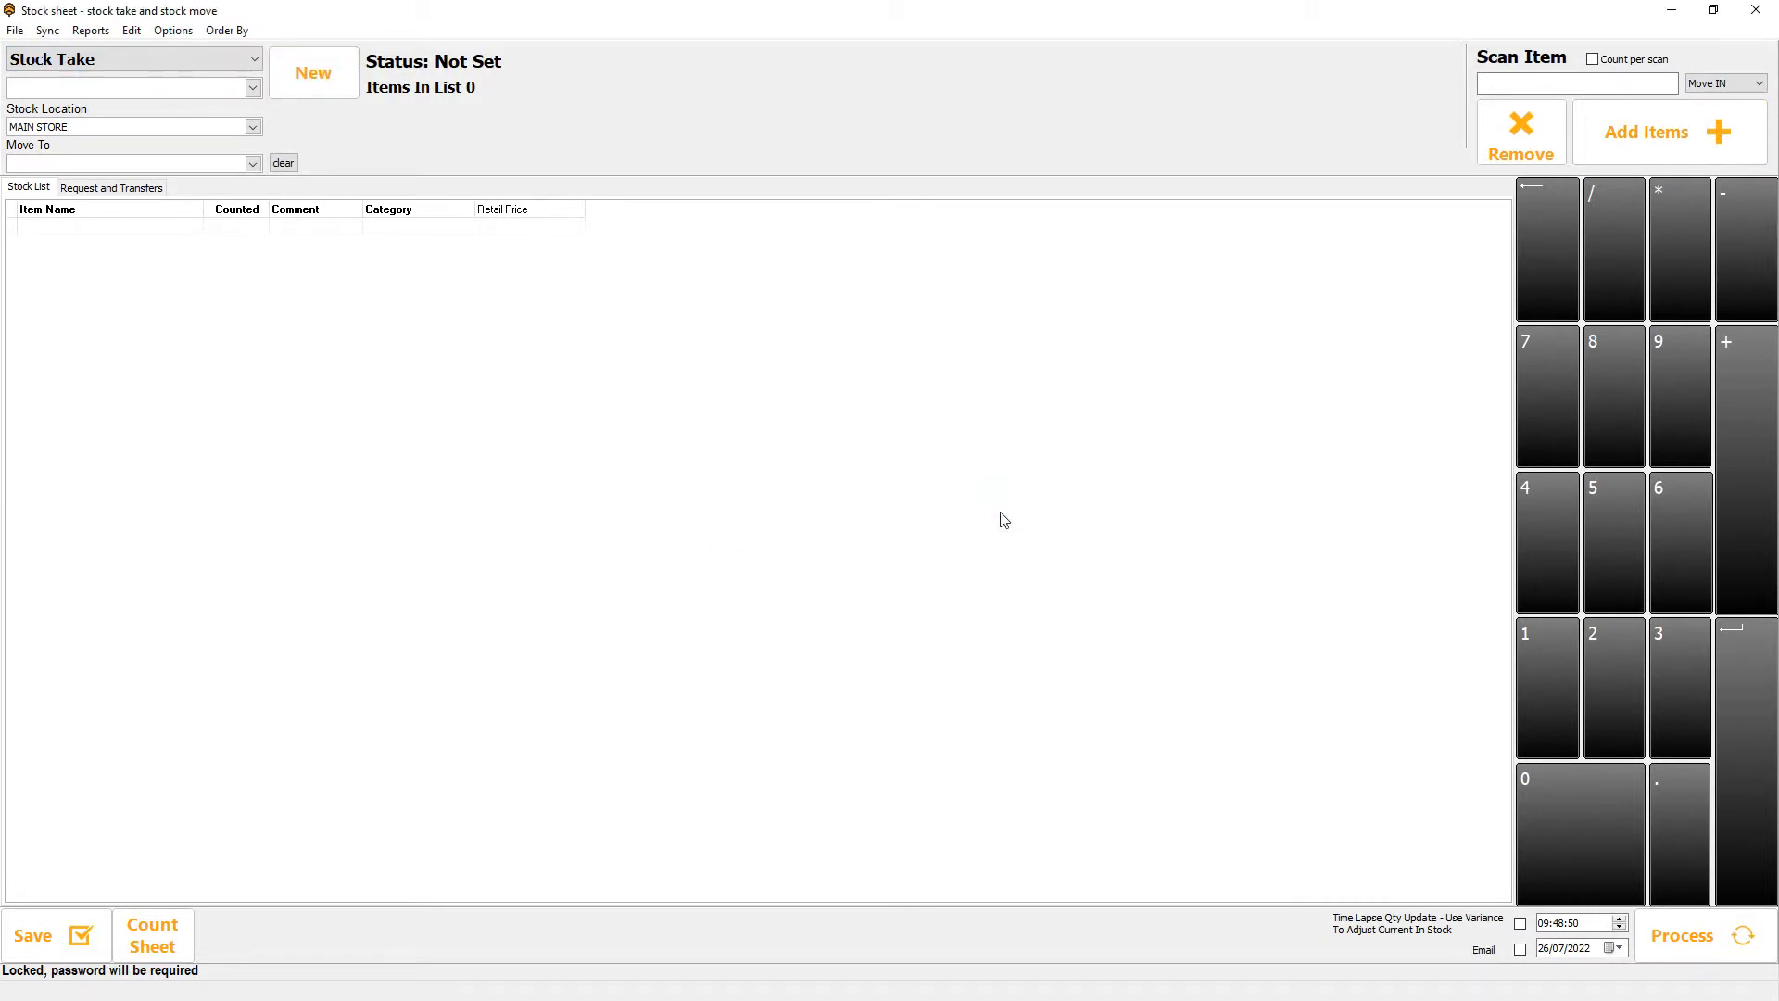
click(1755, 10)
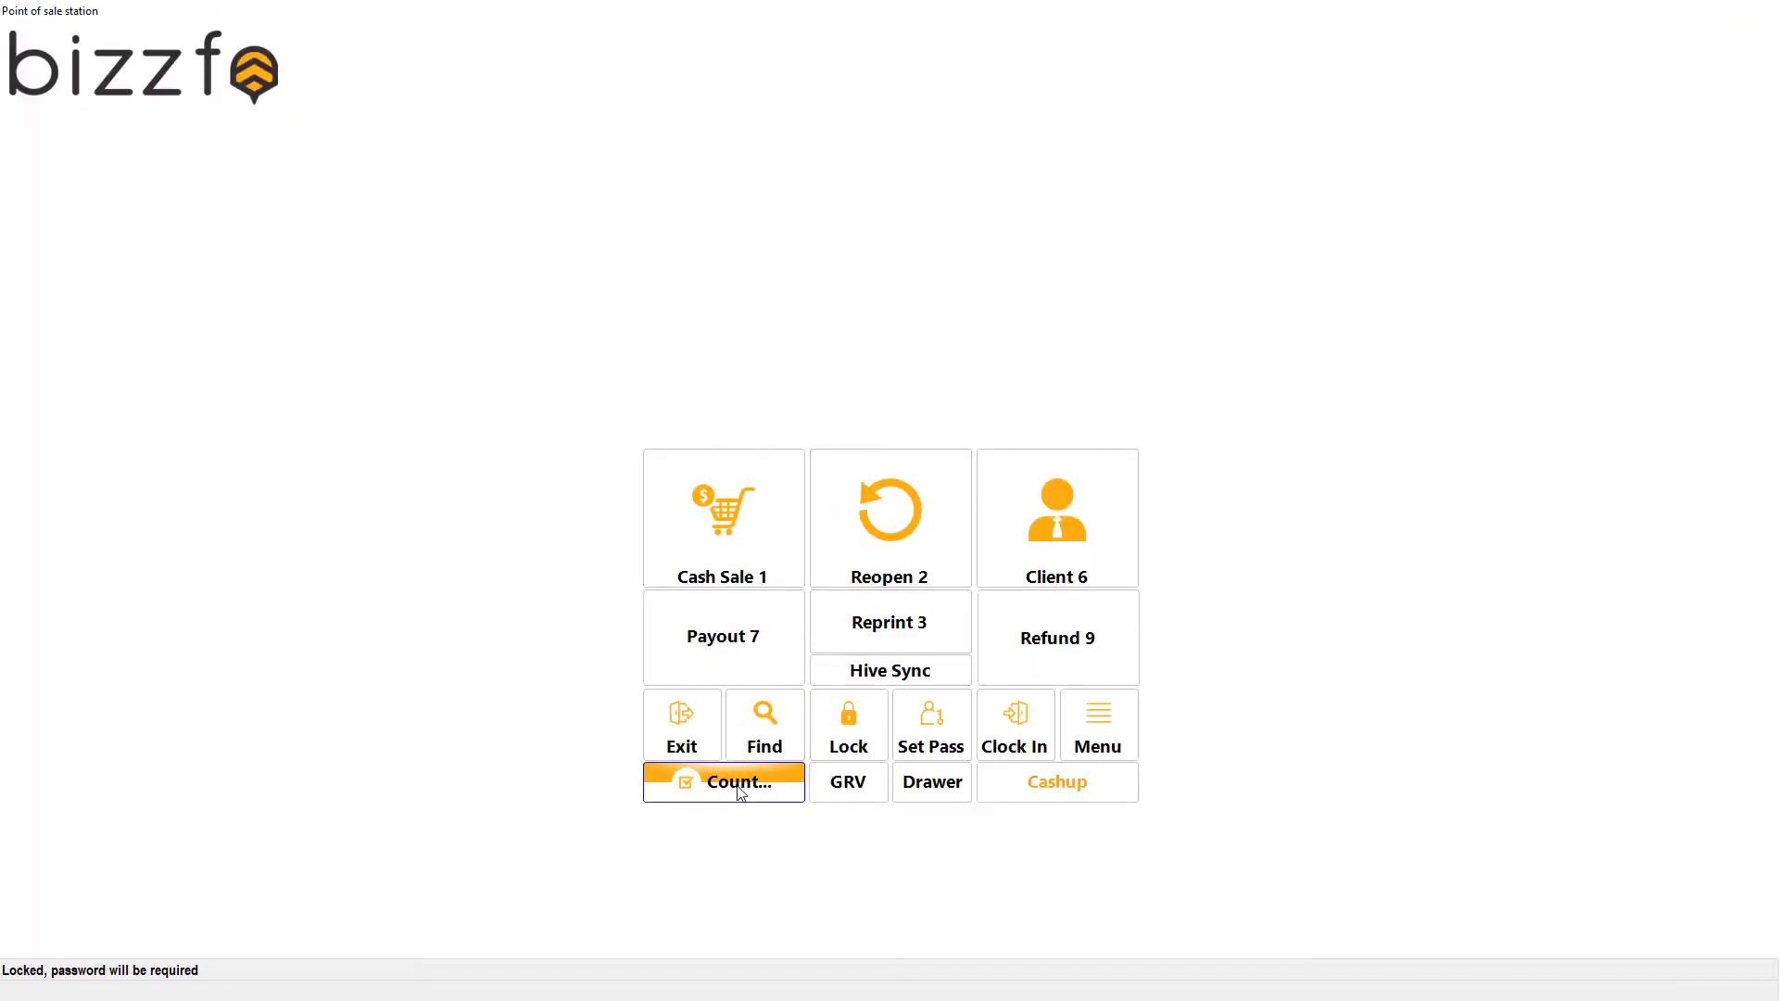
View the product finder, close it and exit the point of sale station.
click(765, 726)
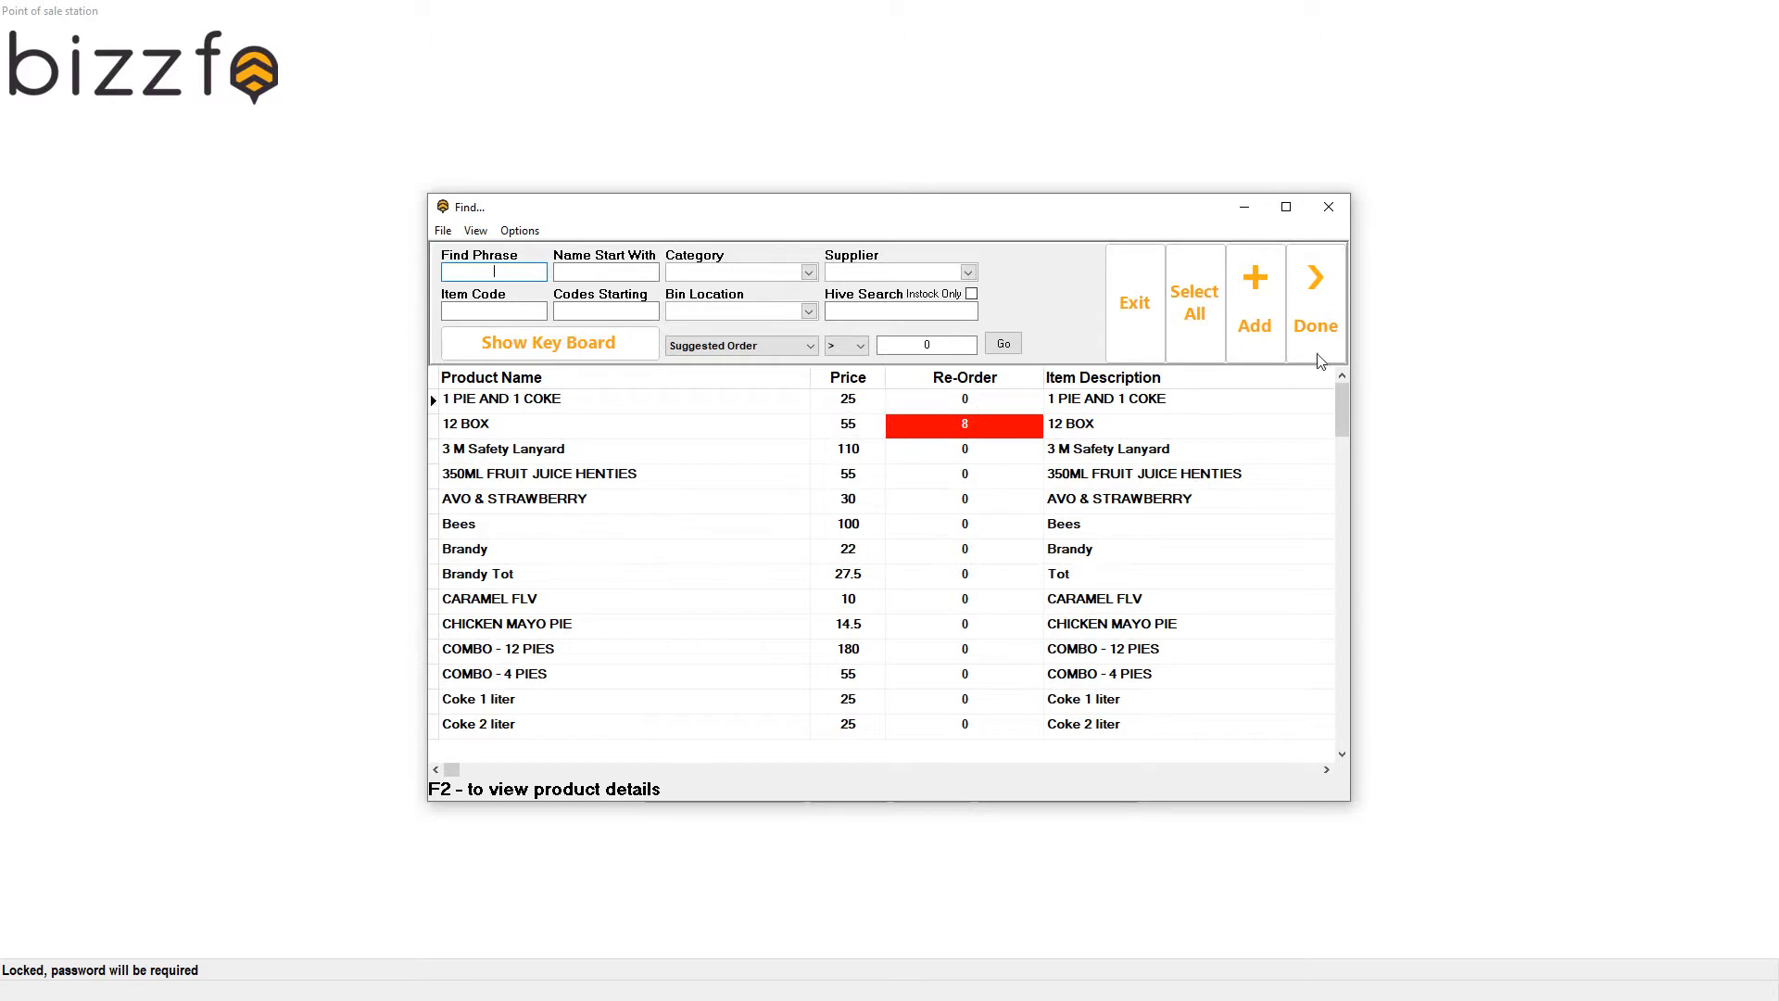
click(1305, 284)
click(712, 741)
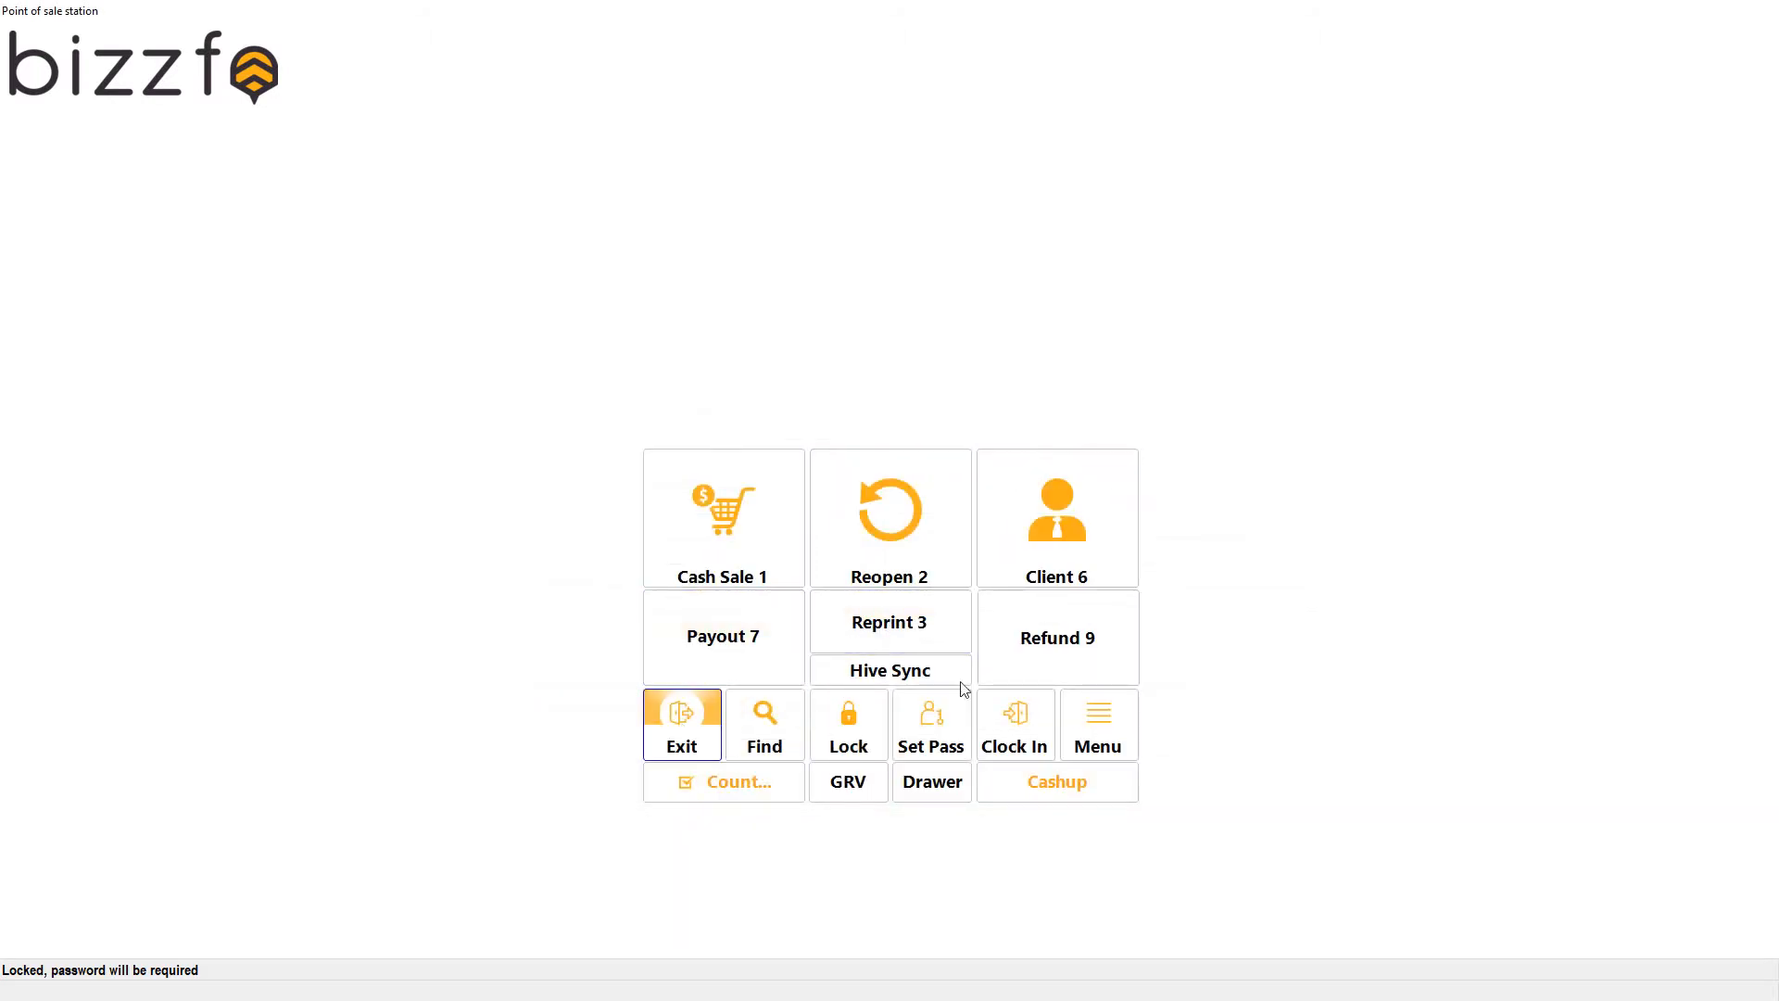
Open the program options, entering the access password.
click(846, 665)
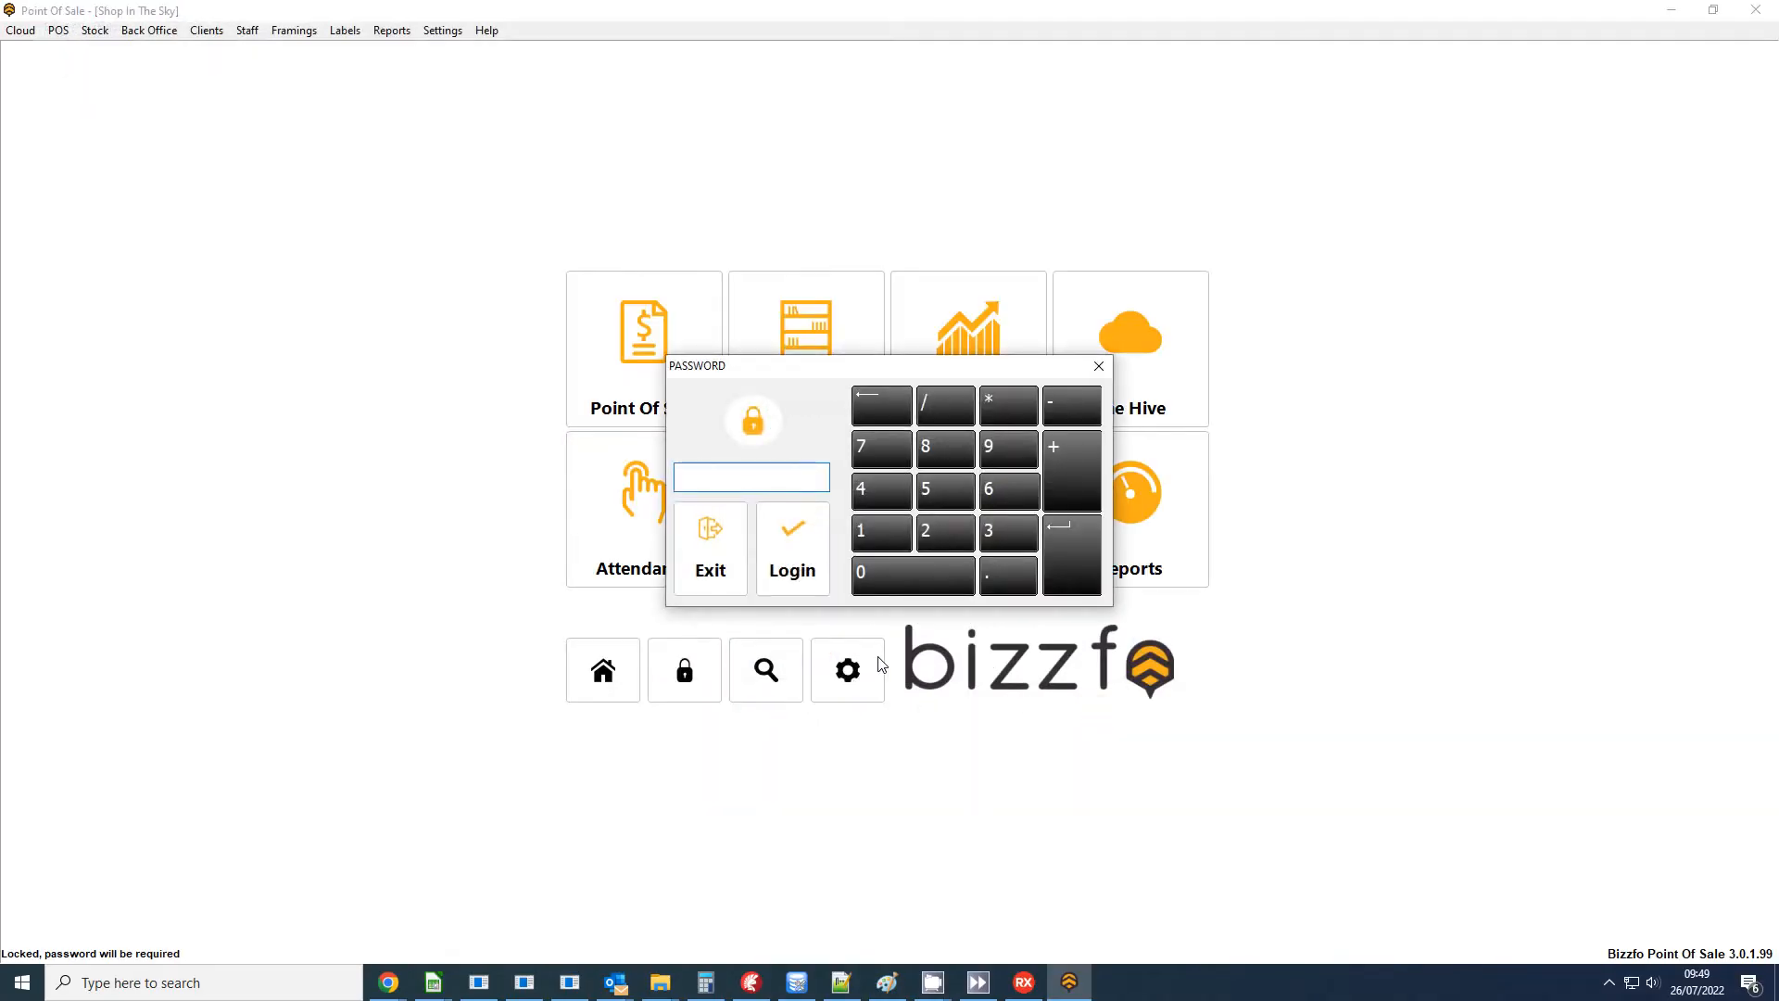
text(•)
key(Return)
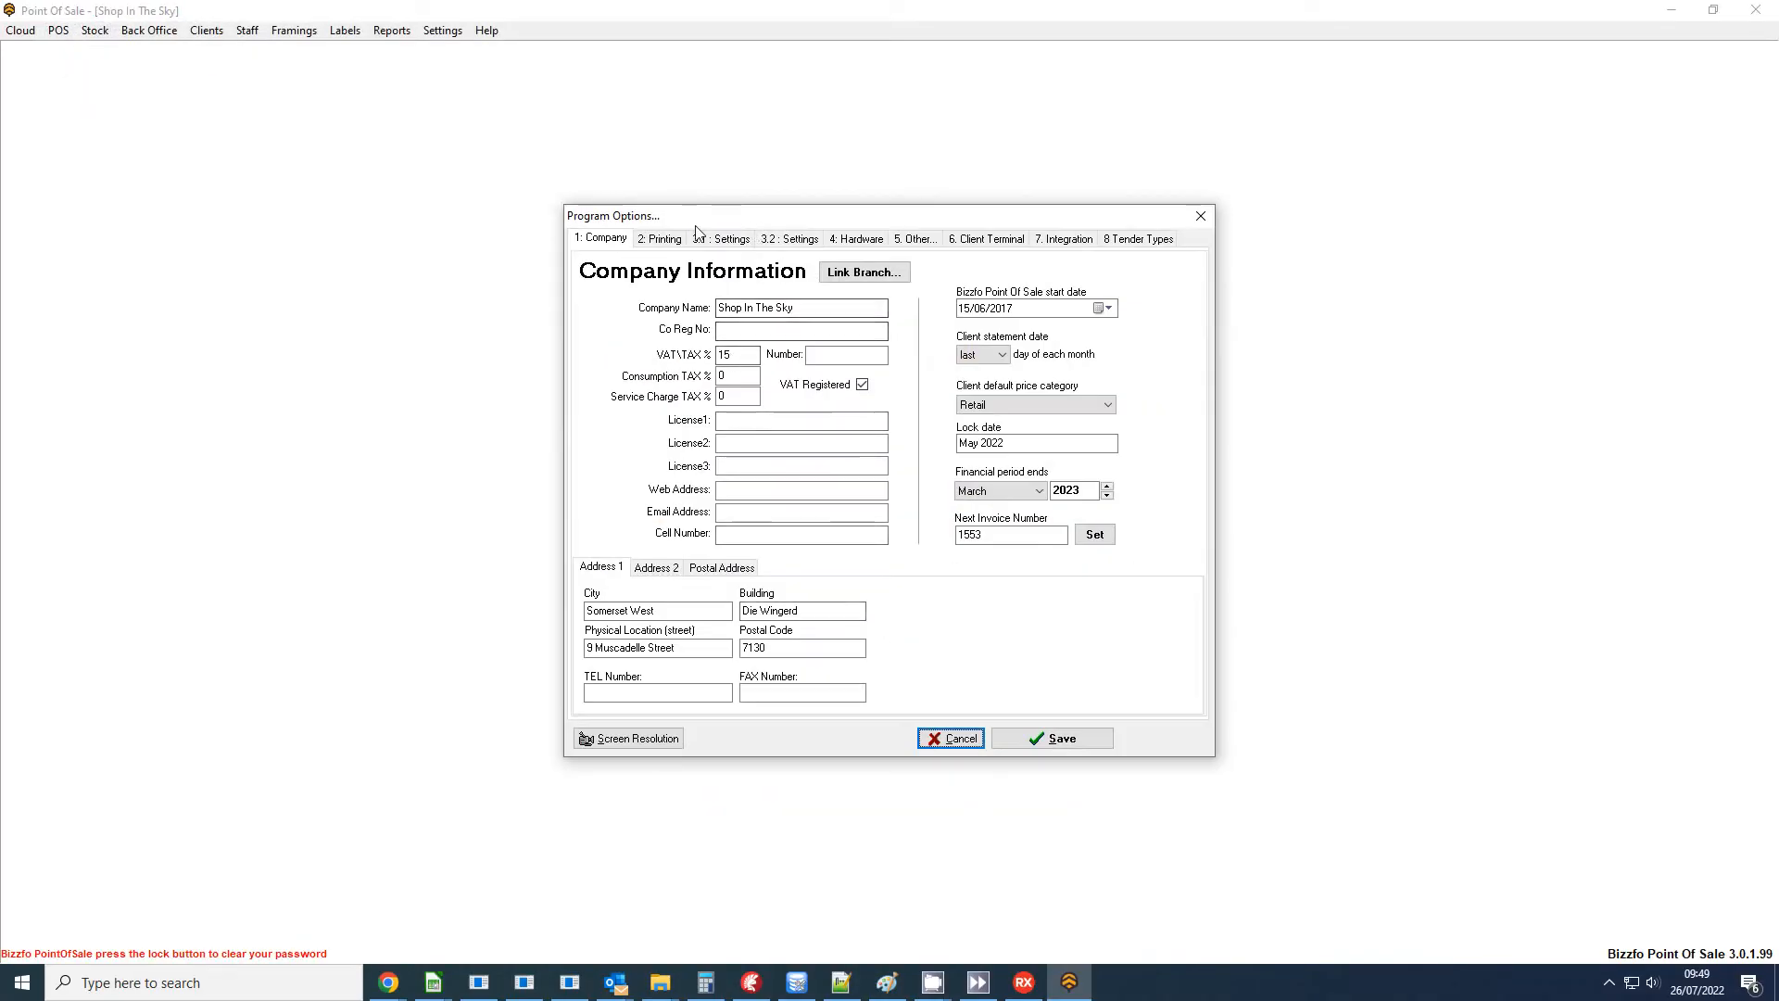
Check the Price Lookup display options, including Show QTY, and save the program options.
click(725, 243)
click(686, 242)
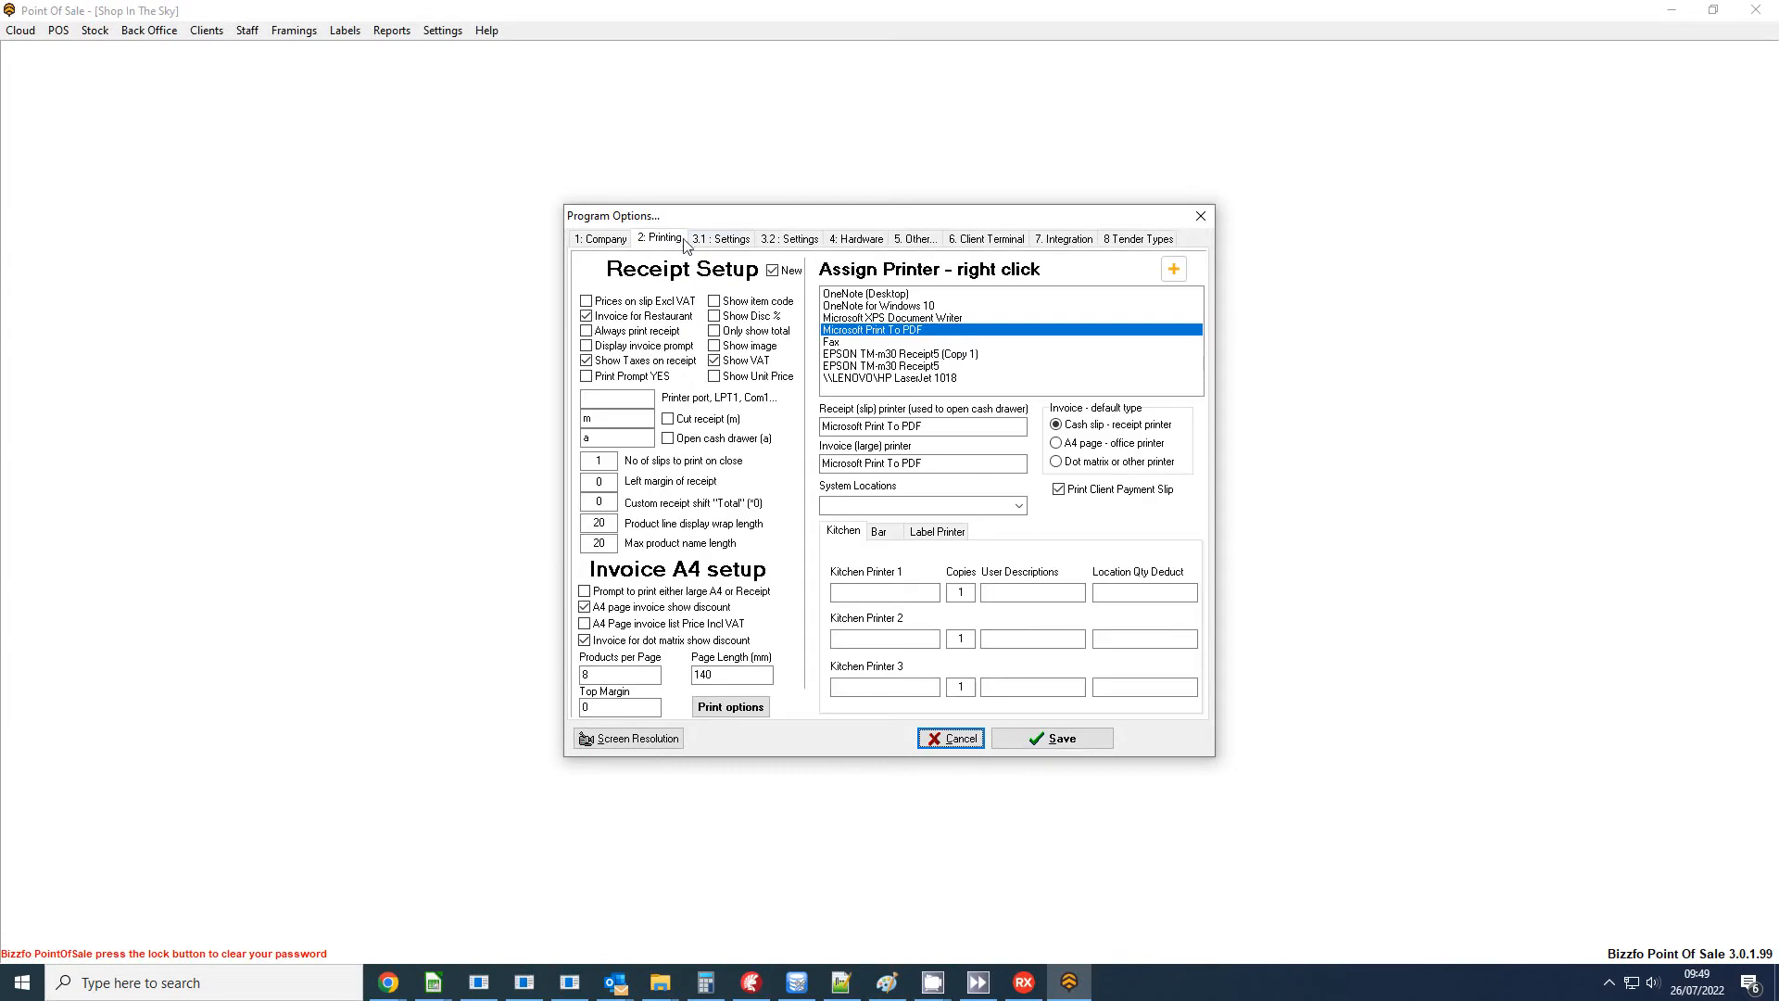
click(781, 241)
click(674, 403)
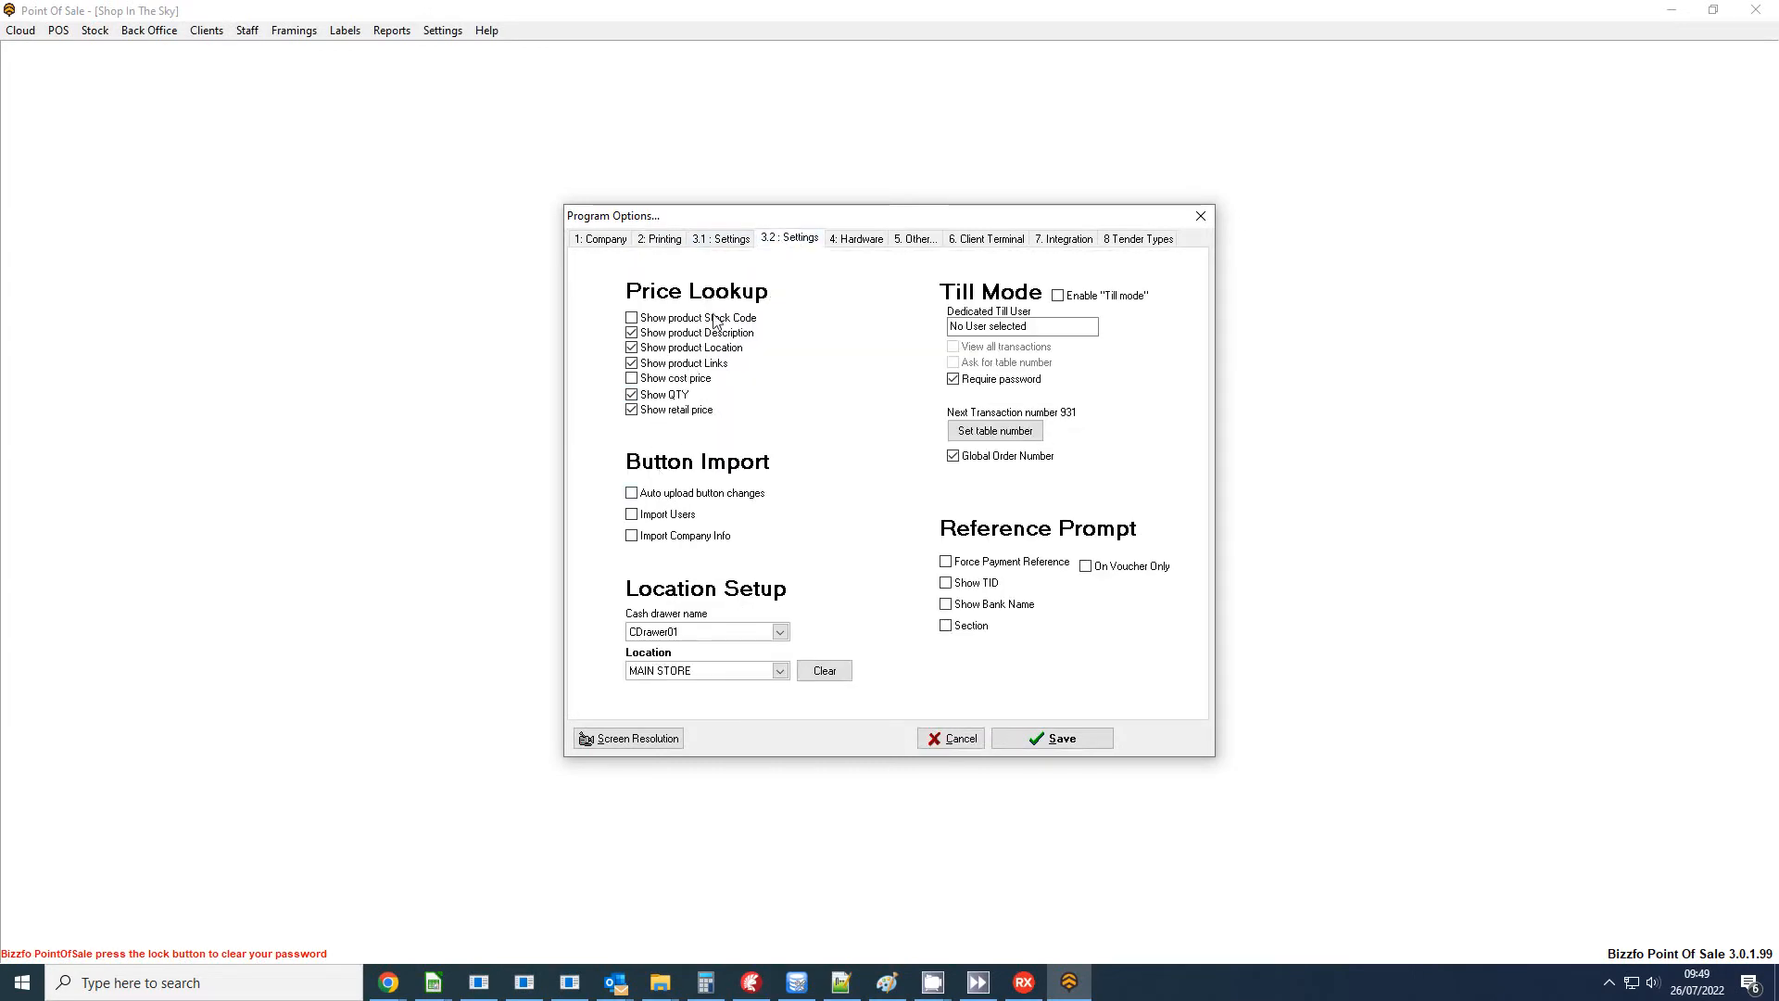
click(1091, 741)
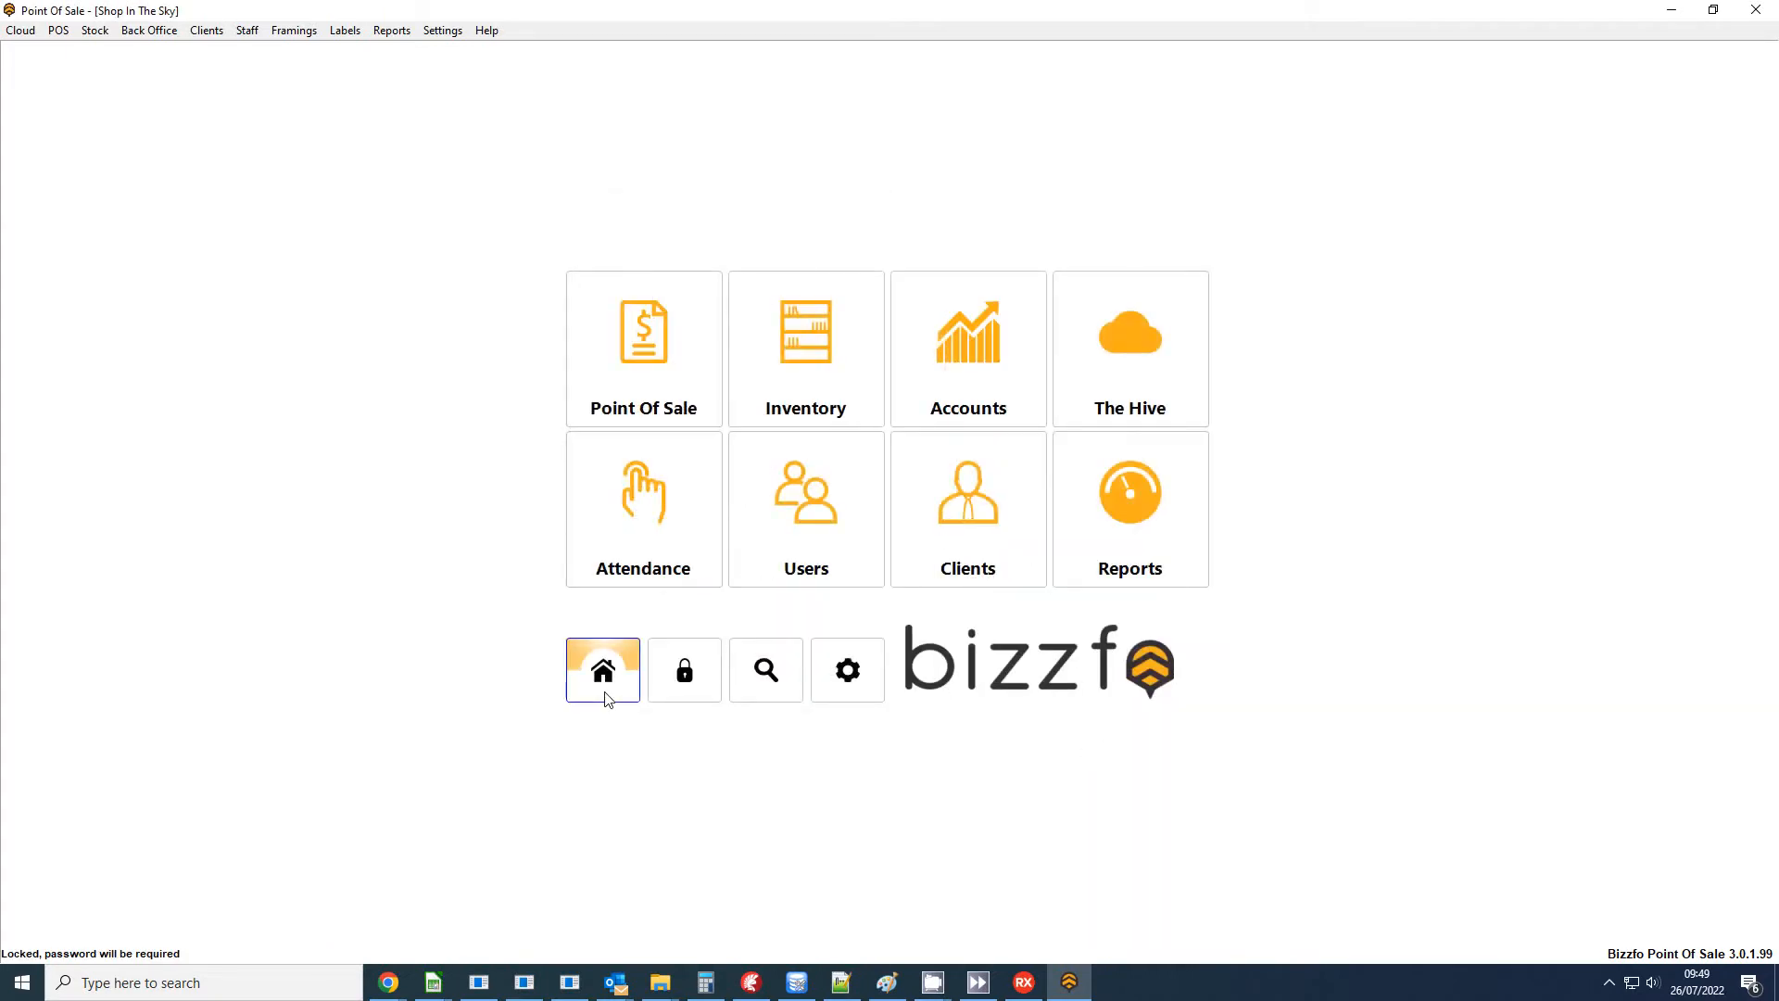
Open the inventory stocktake with the access password and choose Stock Take as the sheet type.
click(786, 345)
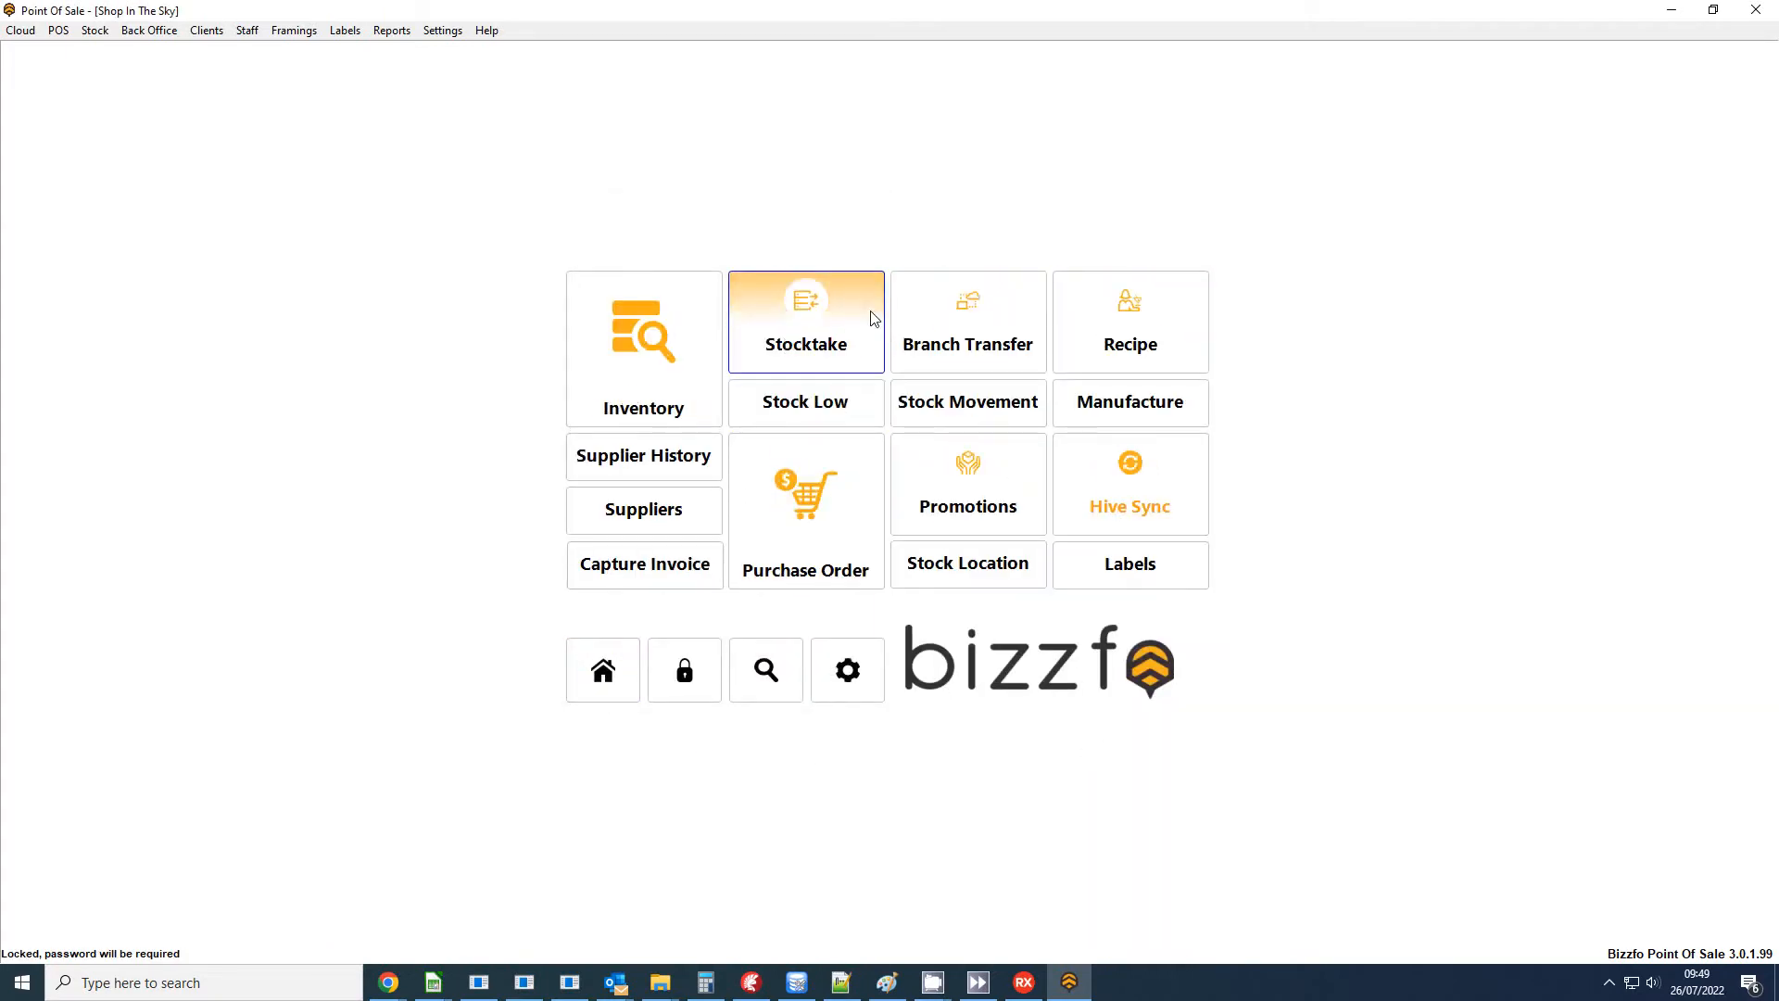
click(795, 324)
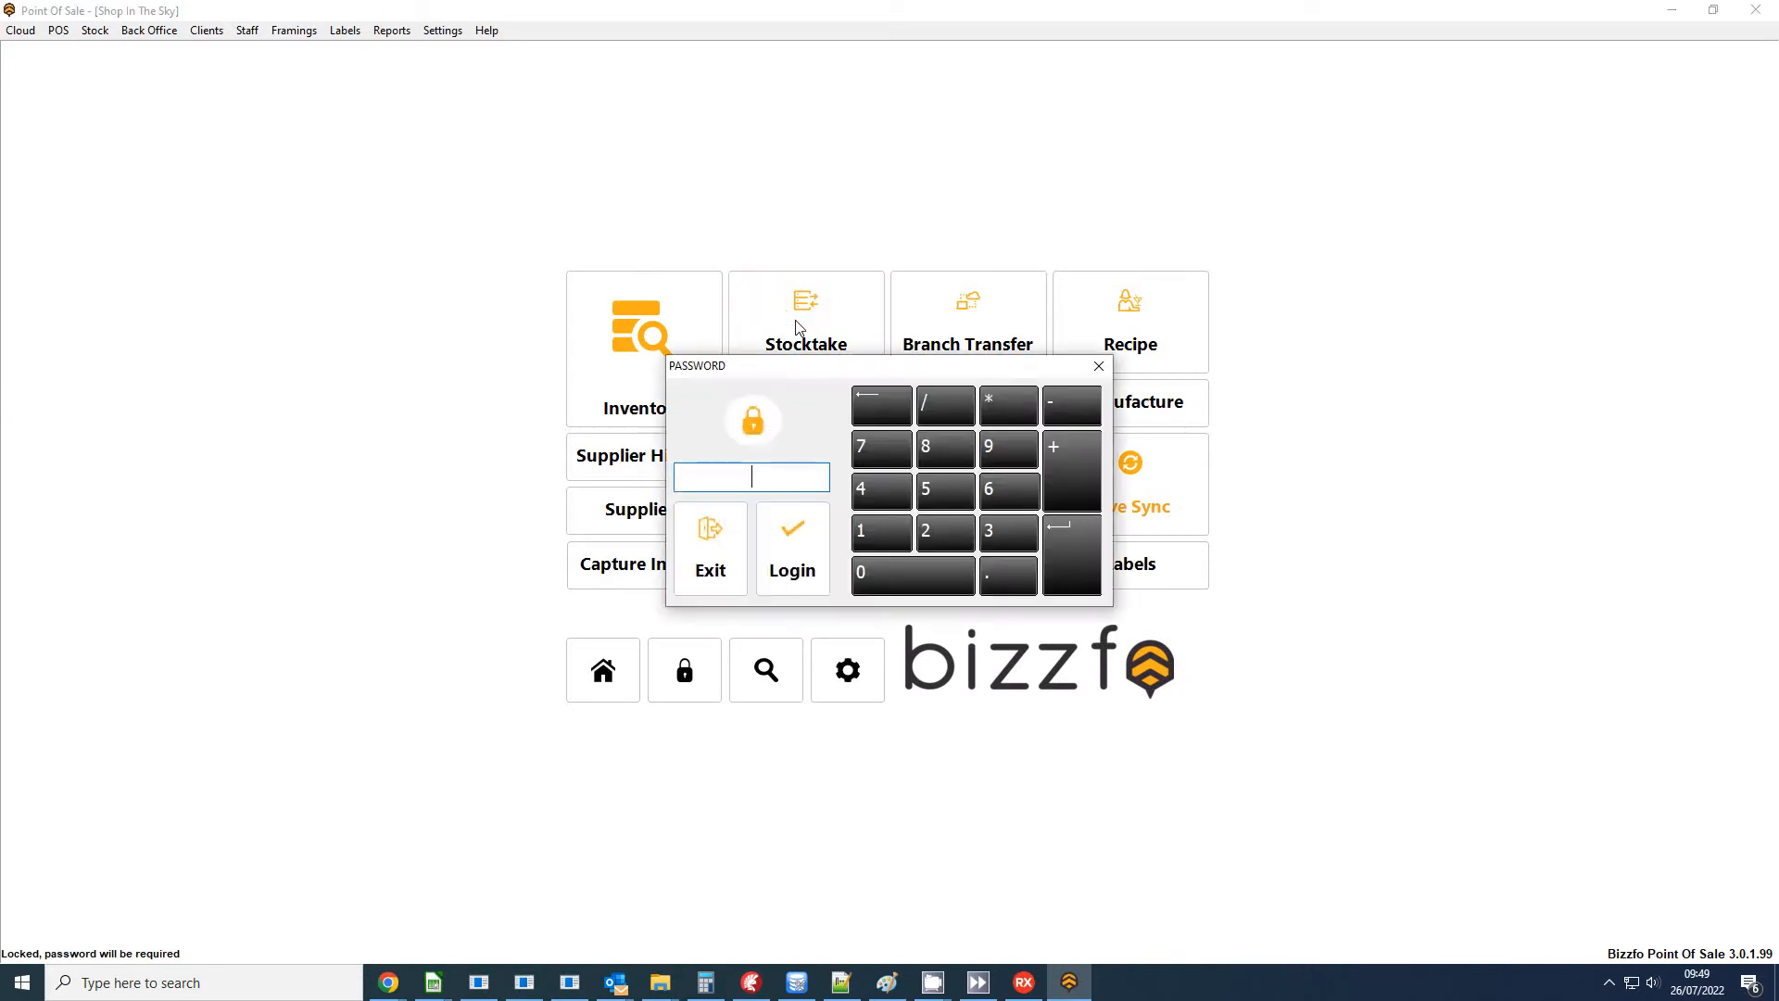
key(Return)
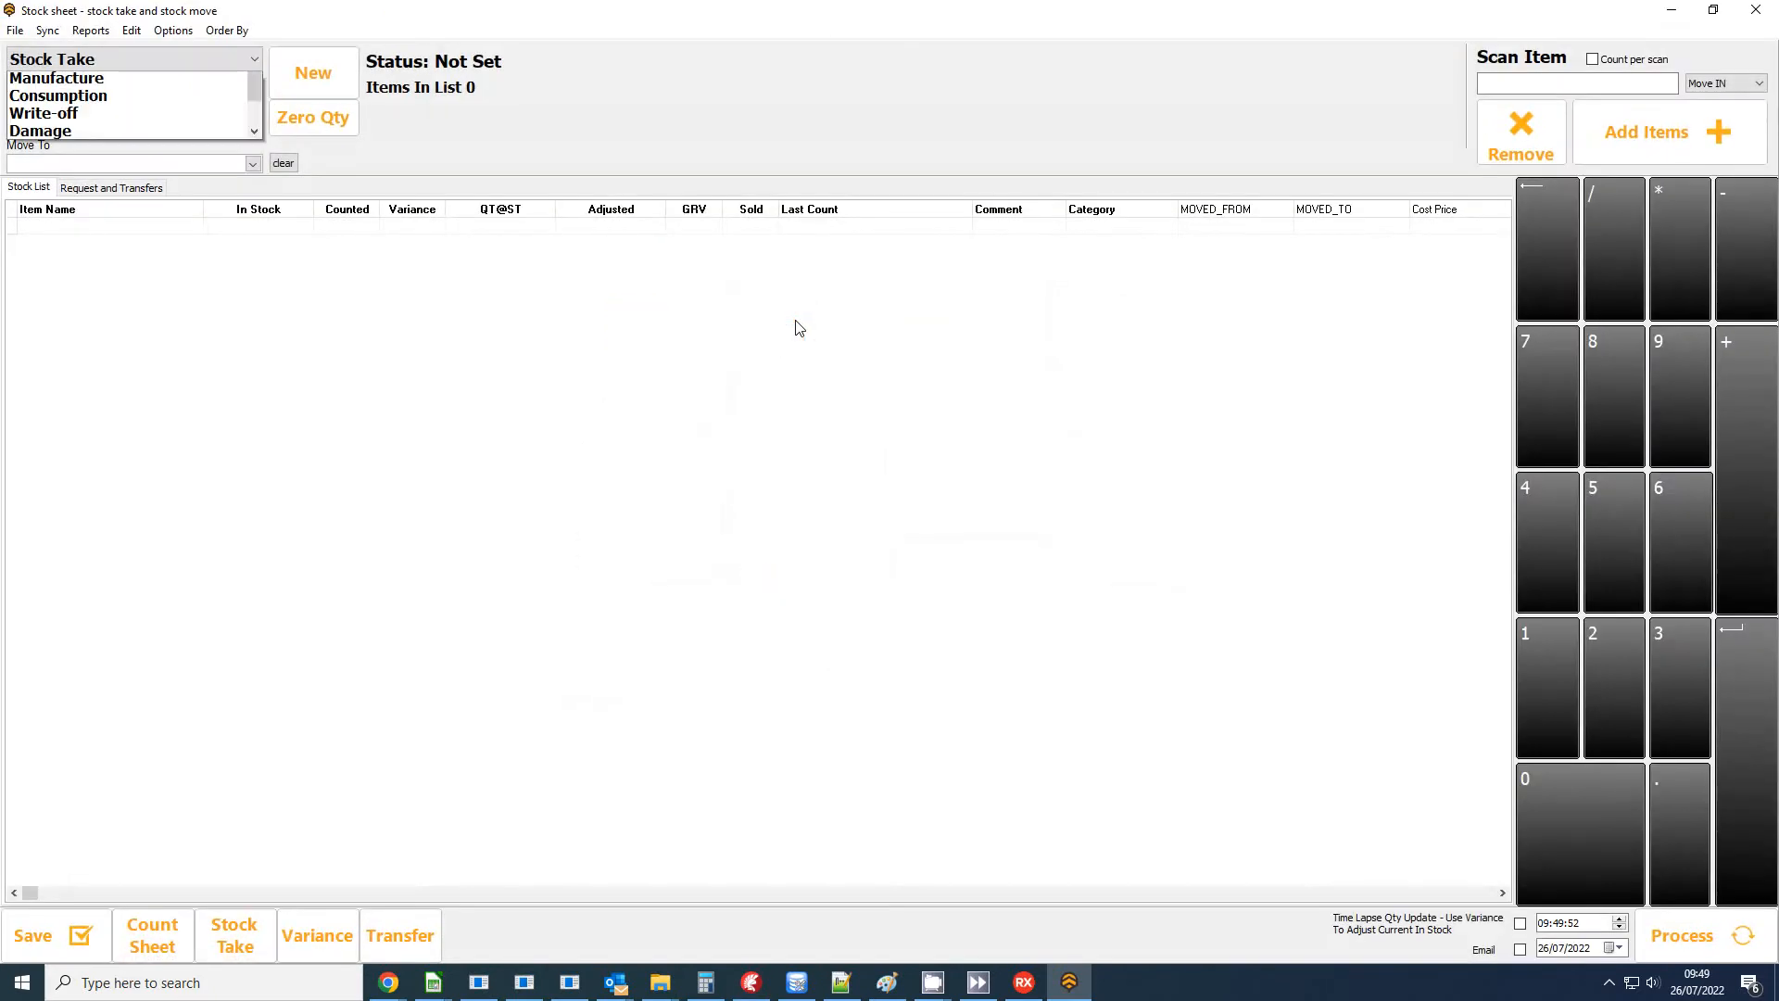
click(99, 83)
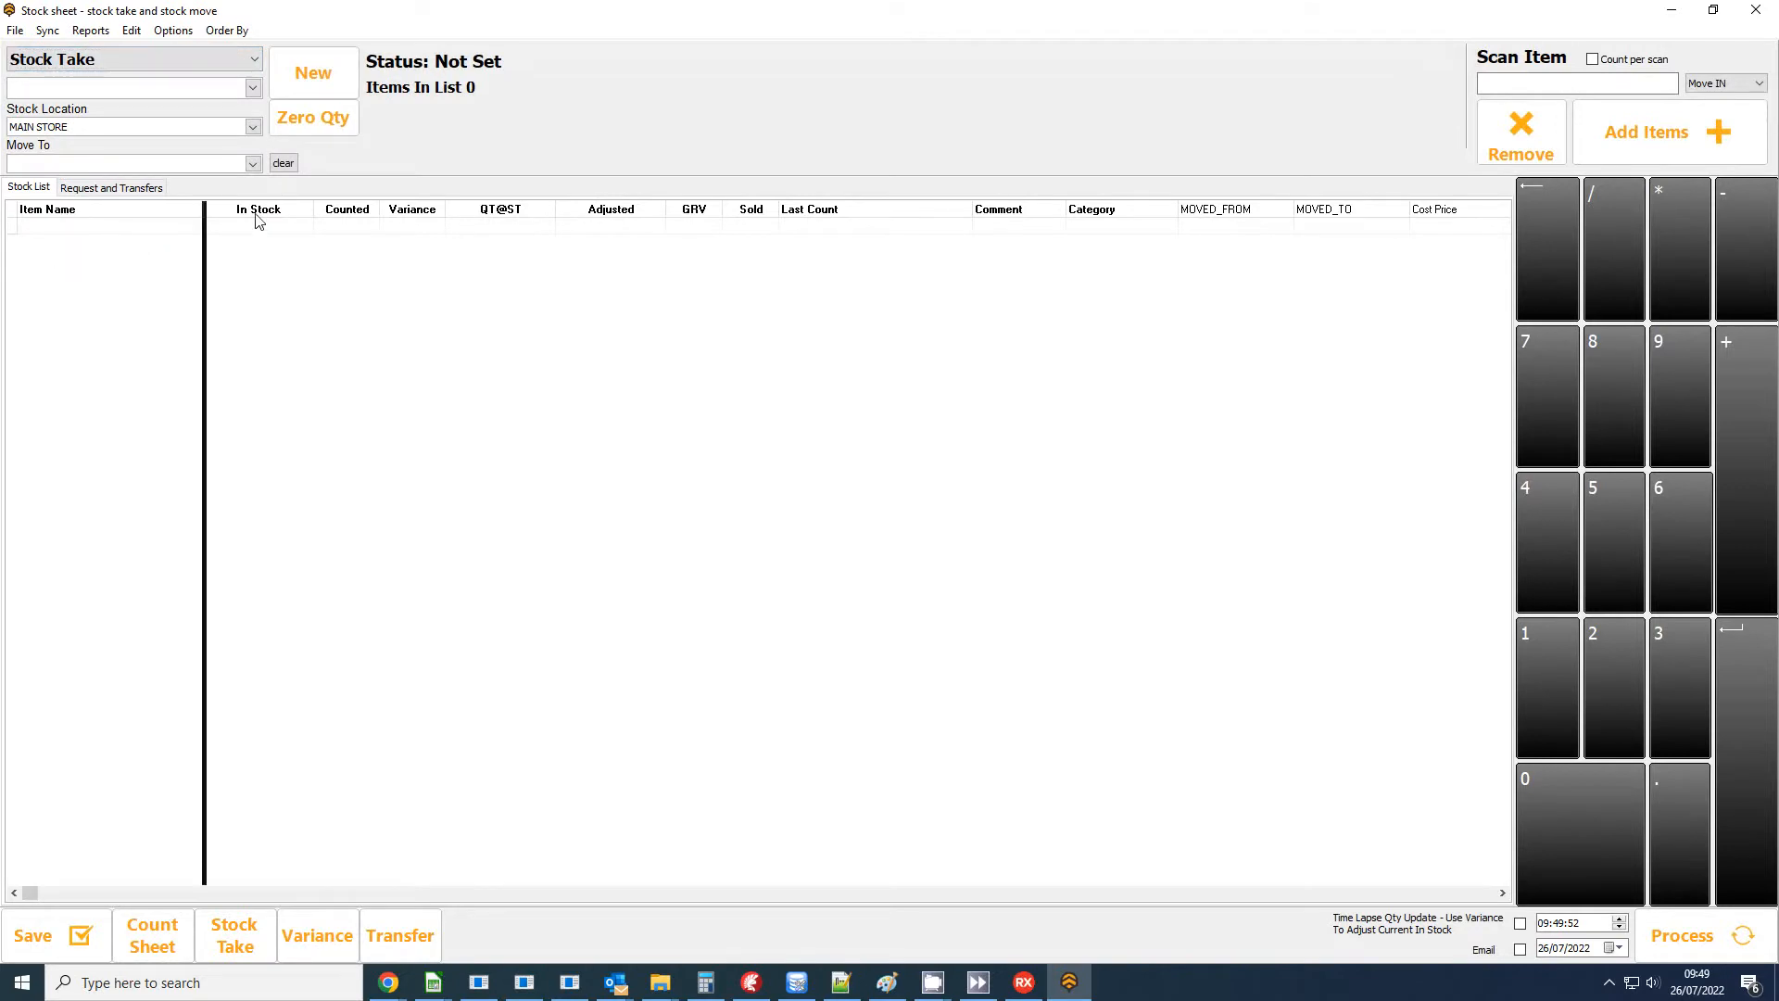
Create a new stock take sheet, accepting the suggested name and the note "Stock Take".
click(1658, 119)
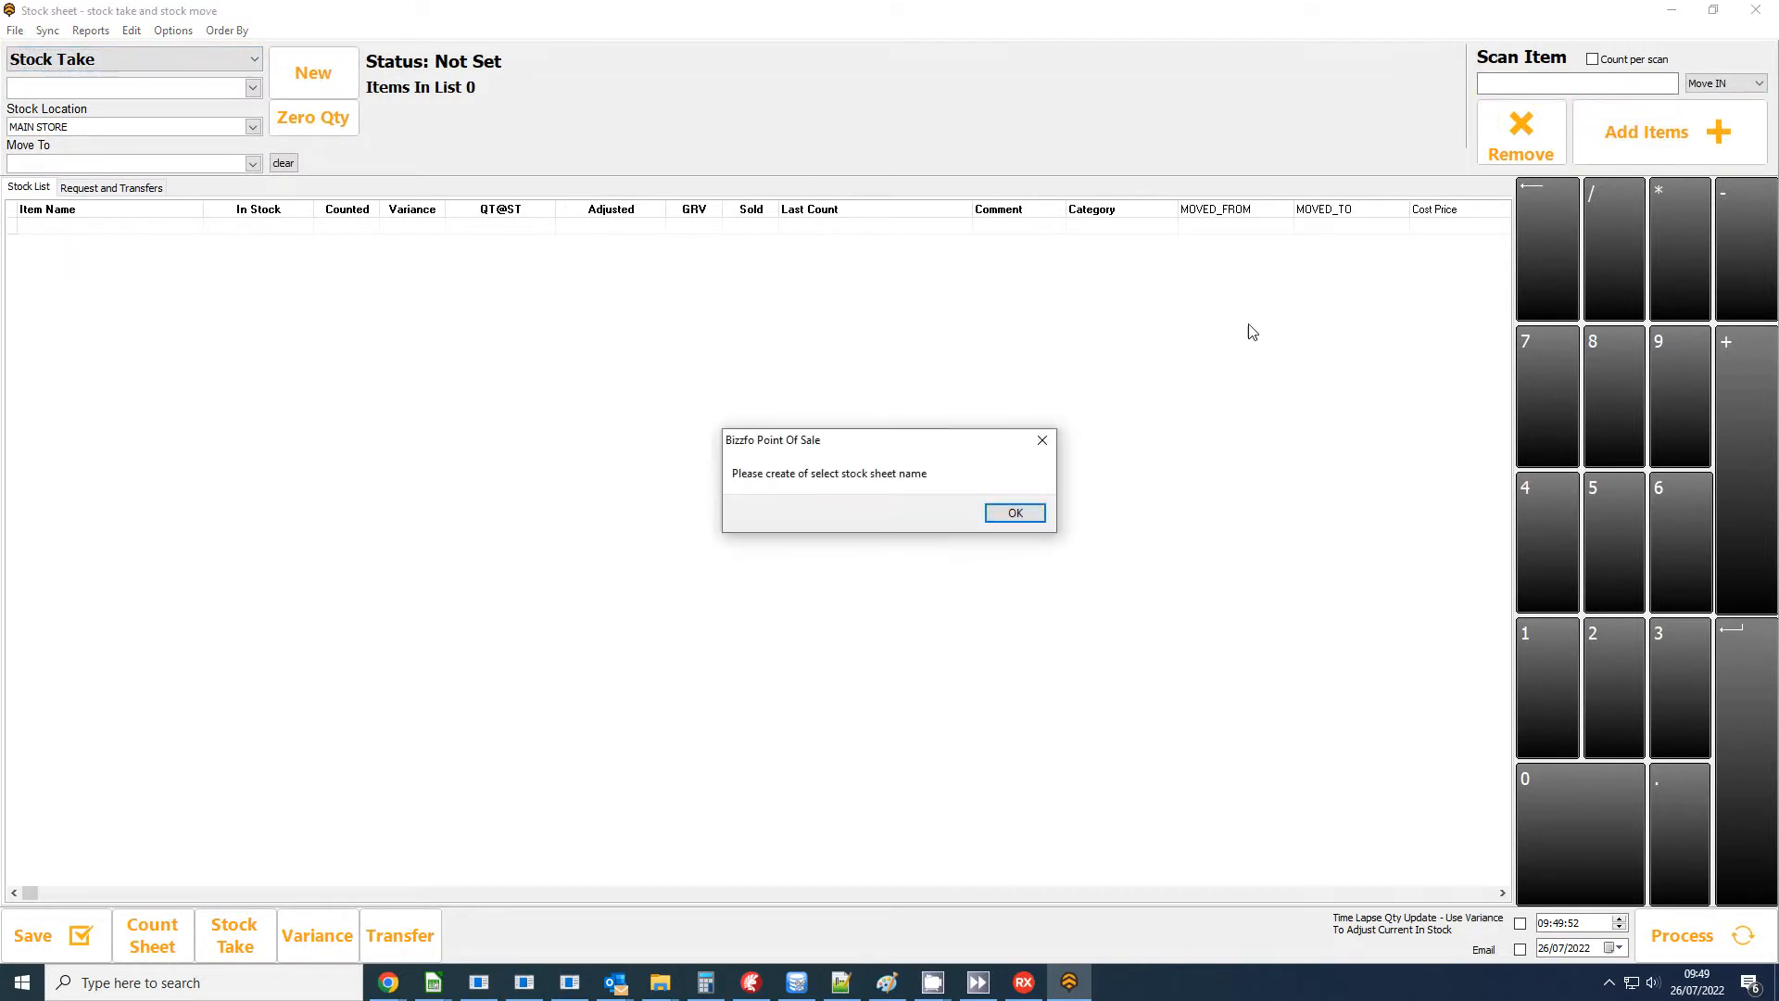
click(1016, 512)
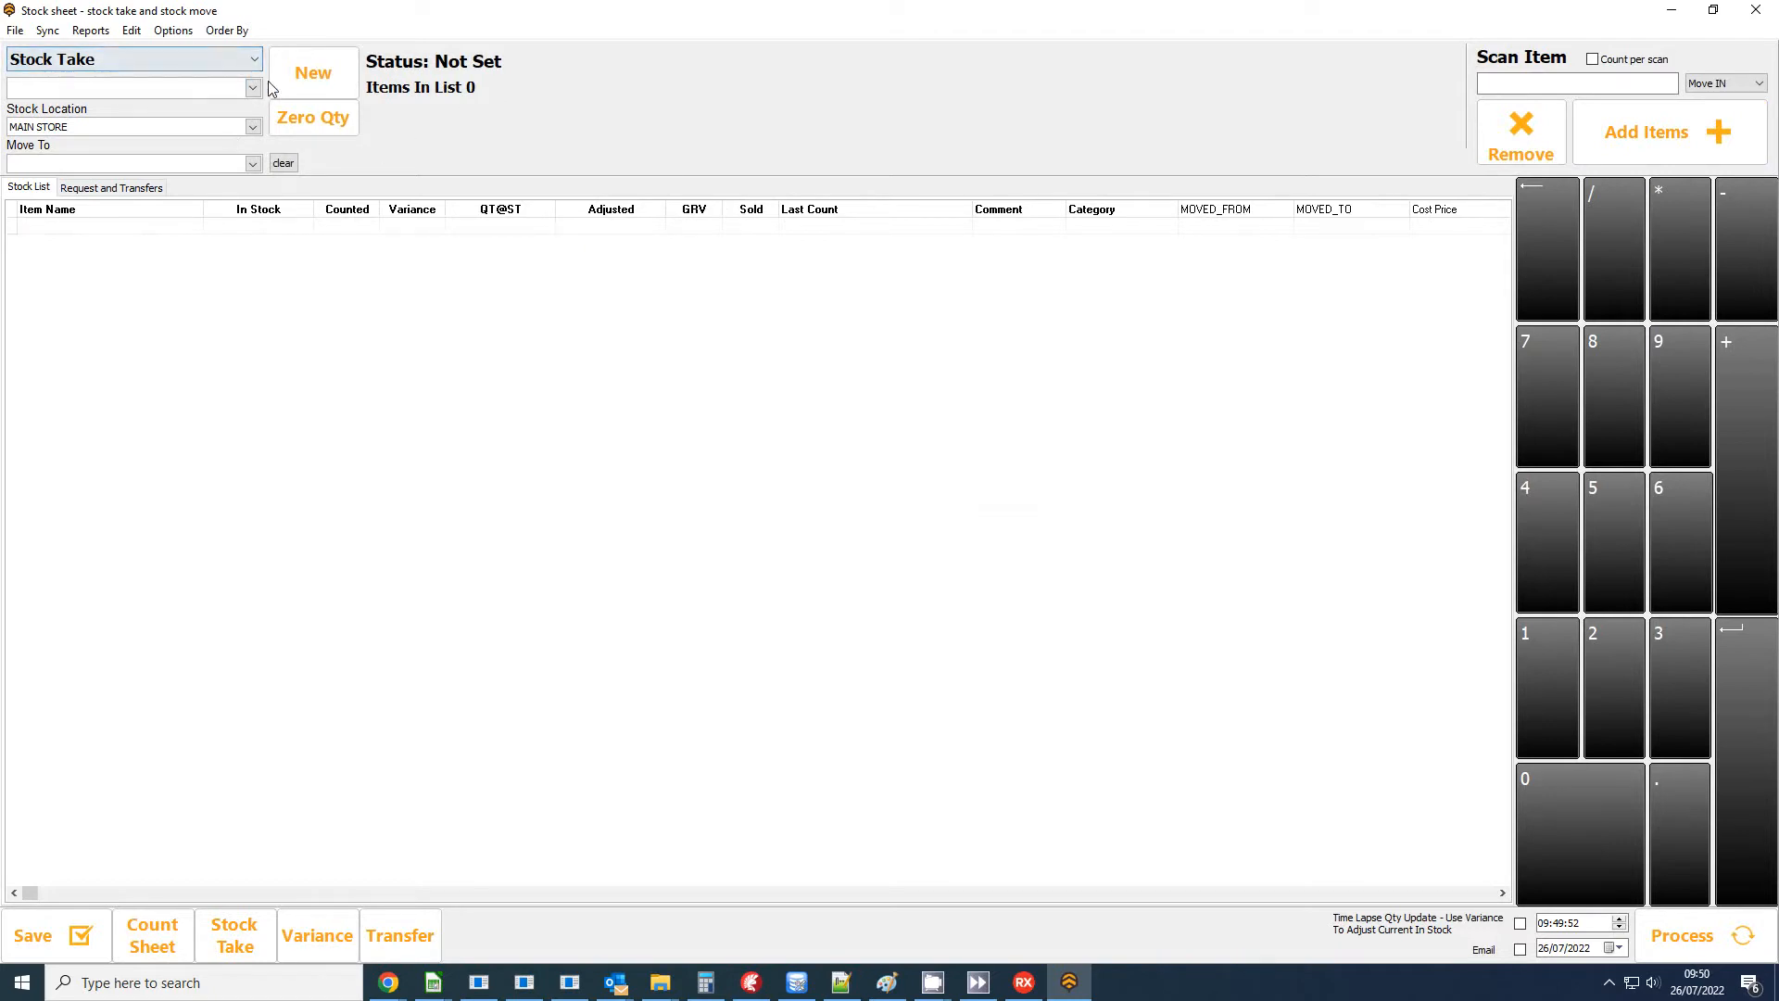
click(298, 78)
click(904, 507)
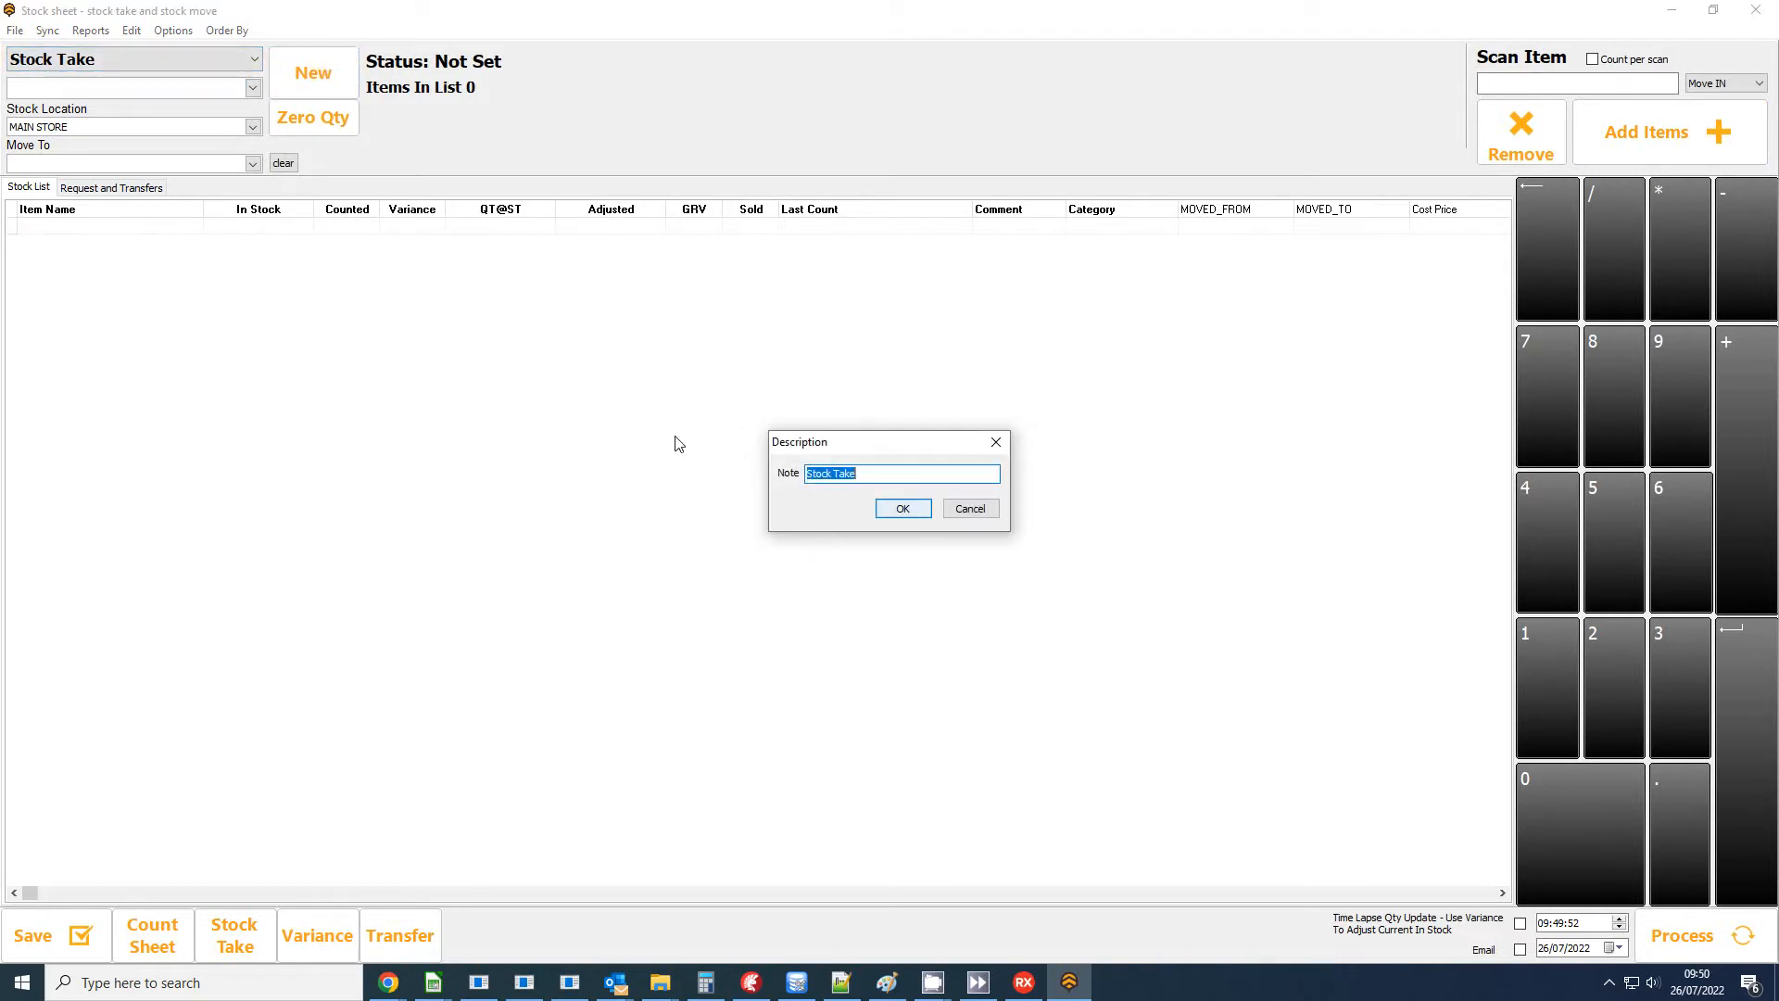
click(892, 514)
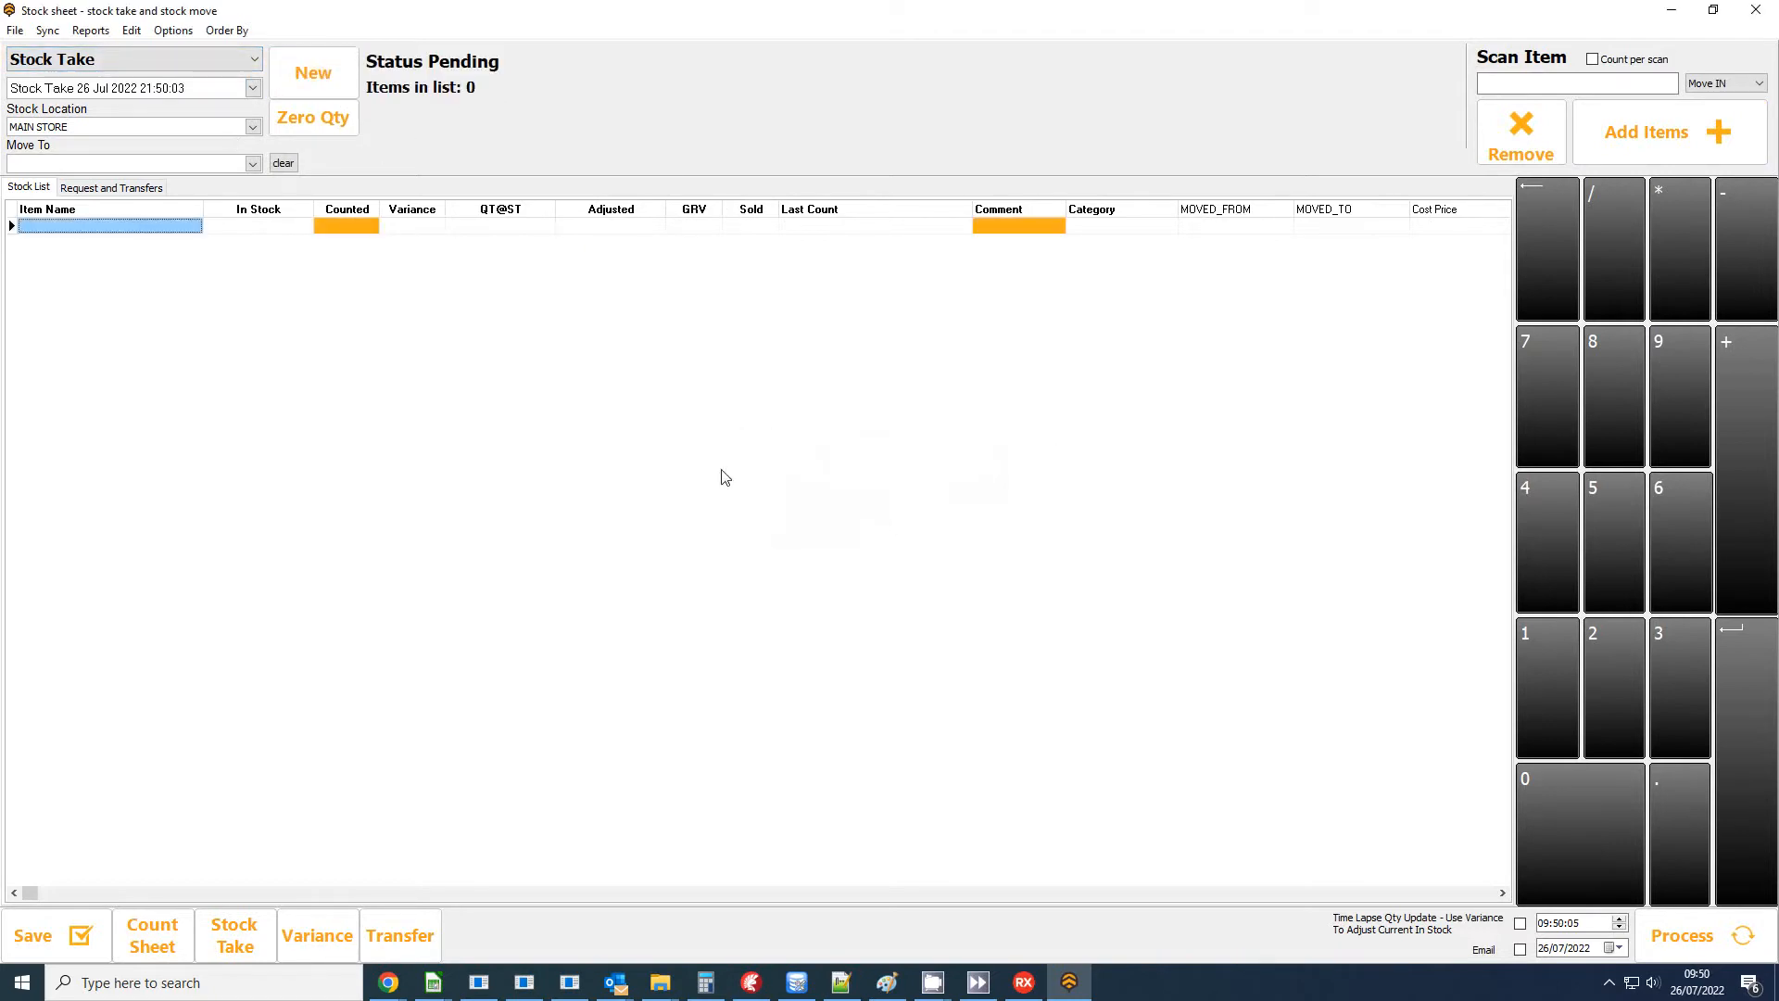
Add the product Bees to the new stock take sheet.
click(1588, 160)
click(487, 508)
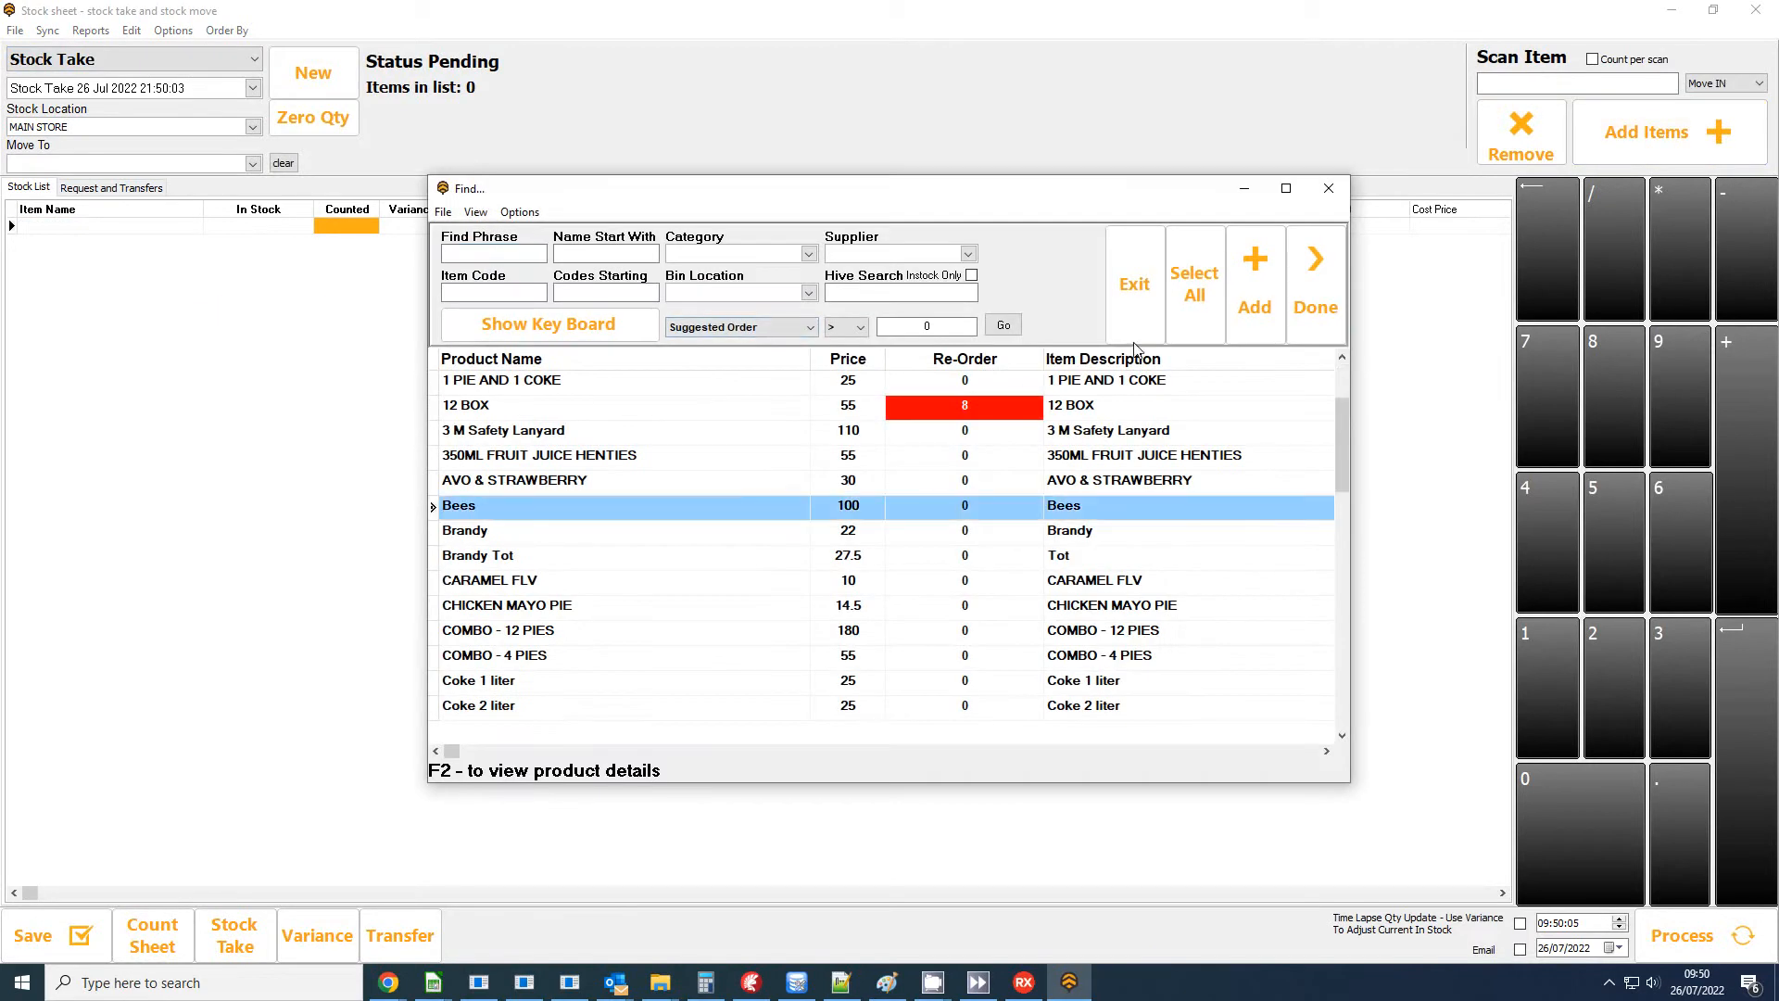
click(1255, 282)
click(945, 517)
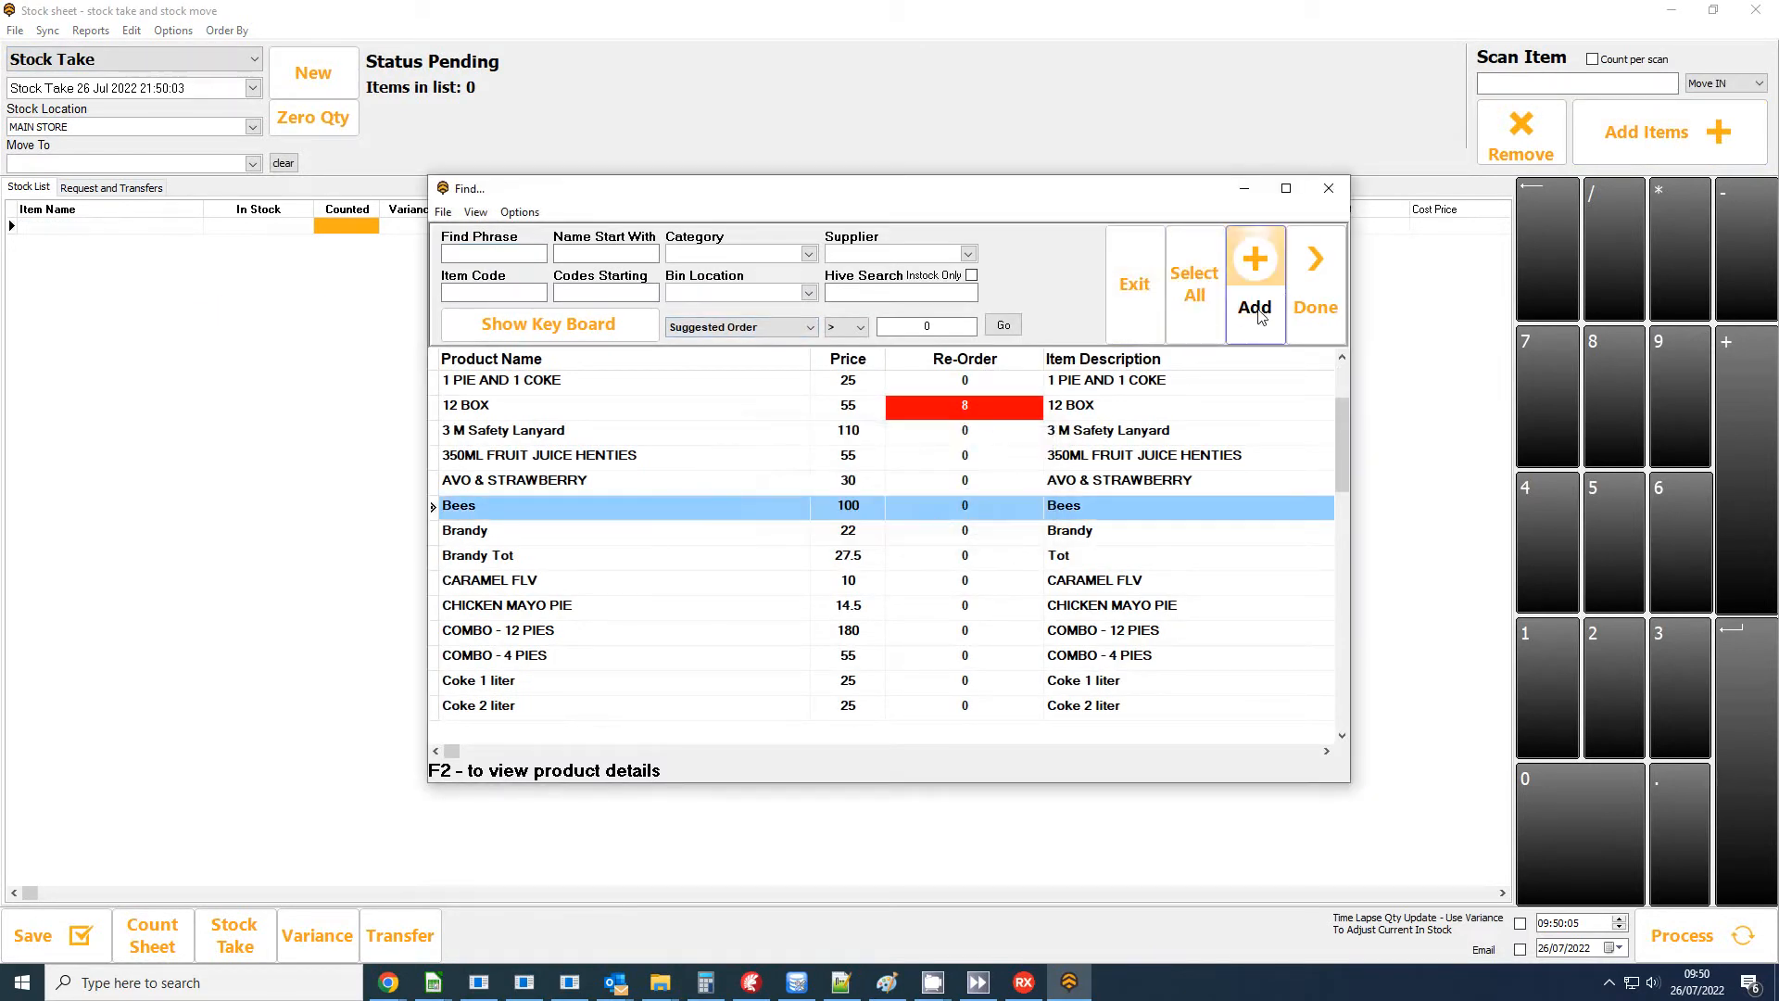
click(1314, 288)
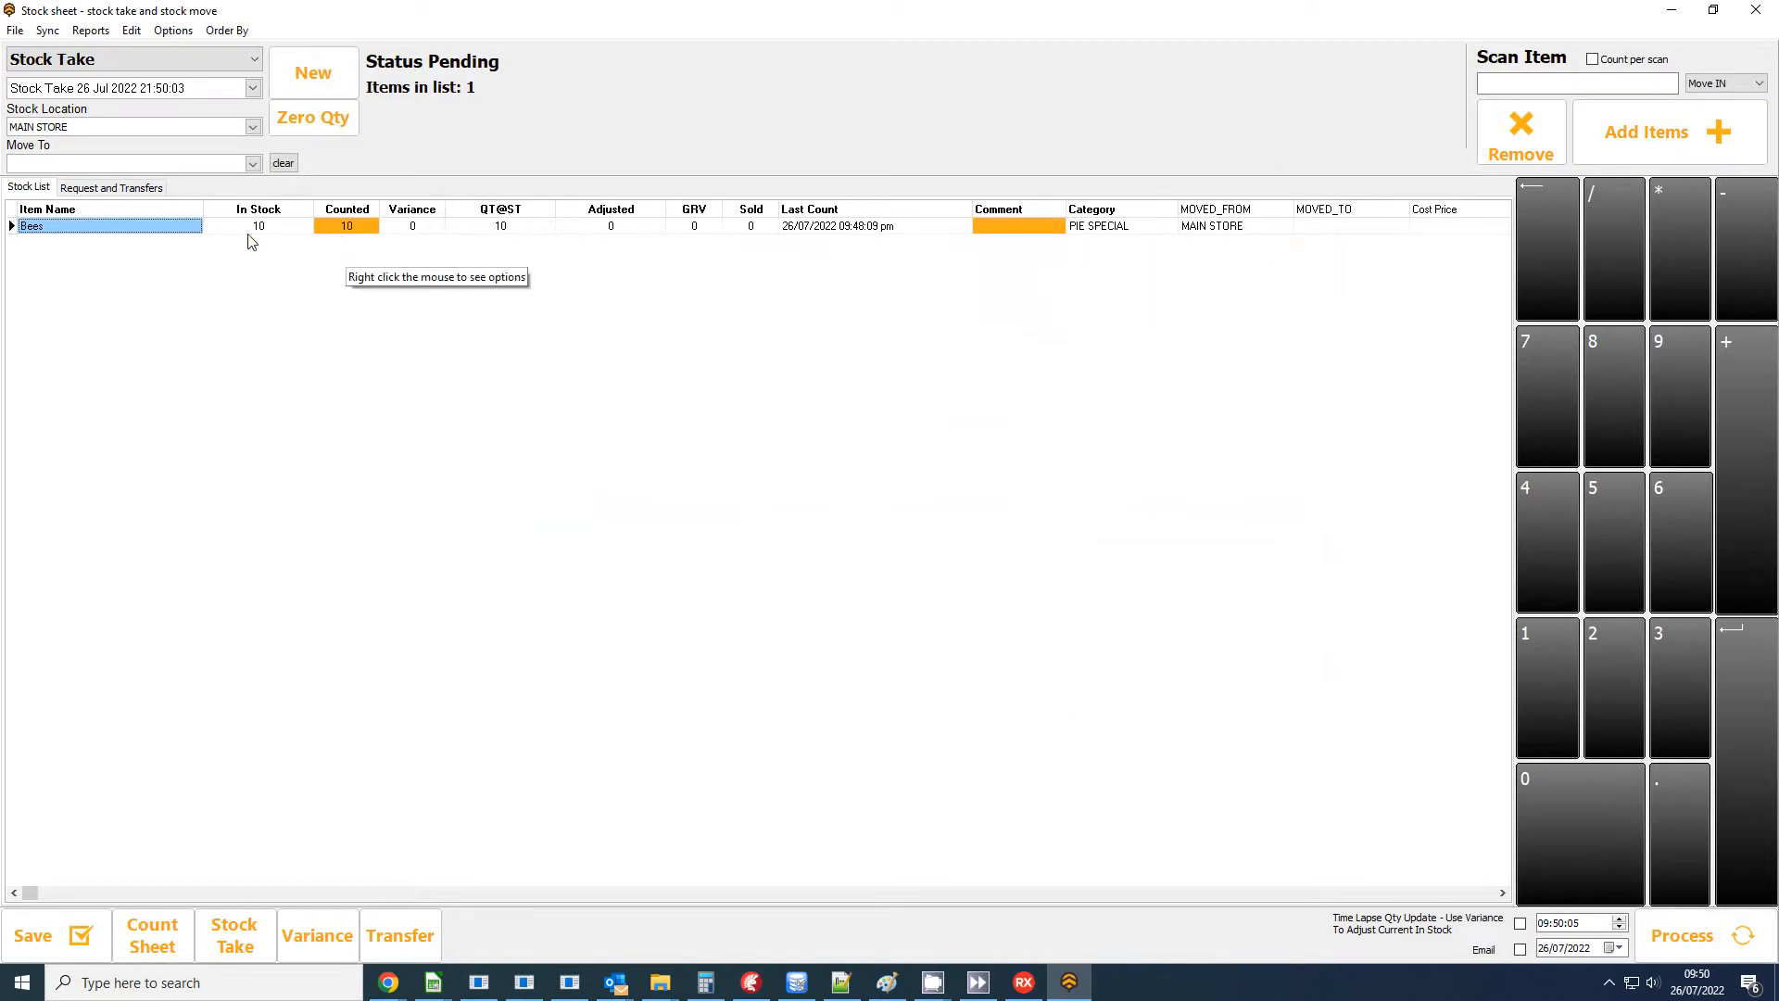
Set the counted quantity of Bees to 8 and close the stock sheet.
click(346, 226)
text(8)
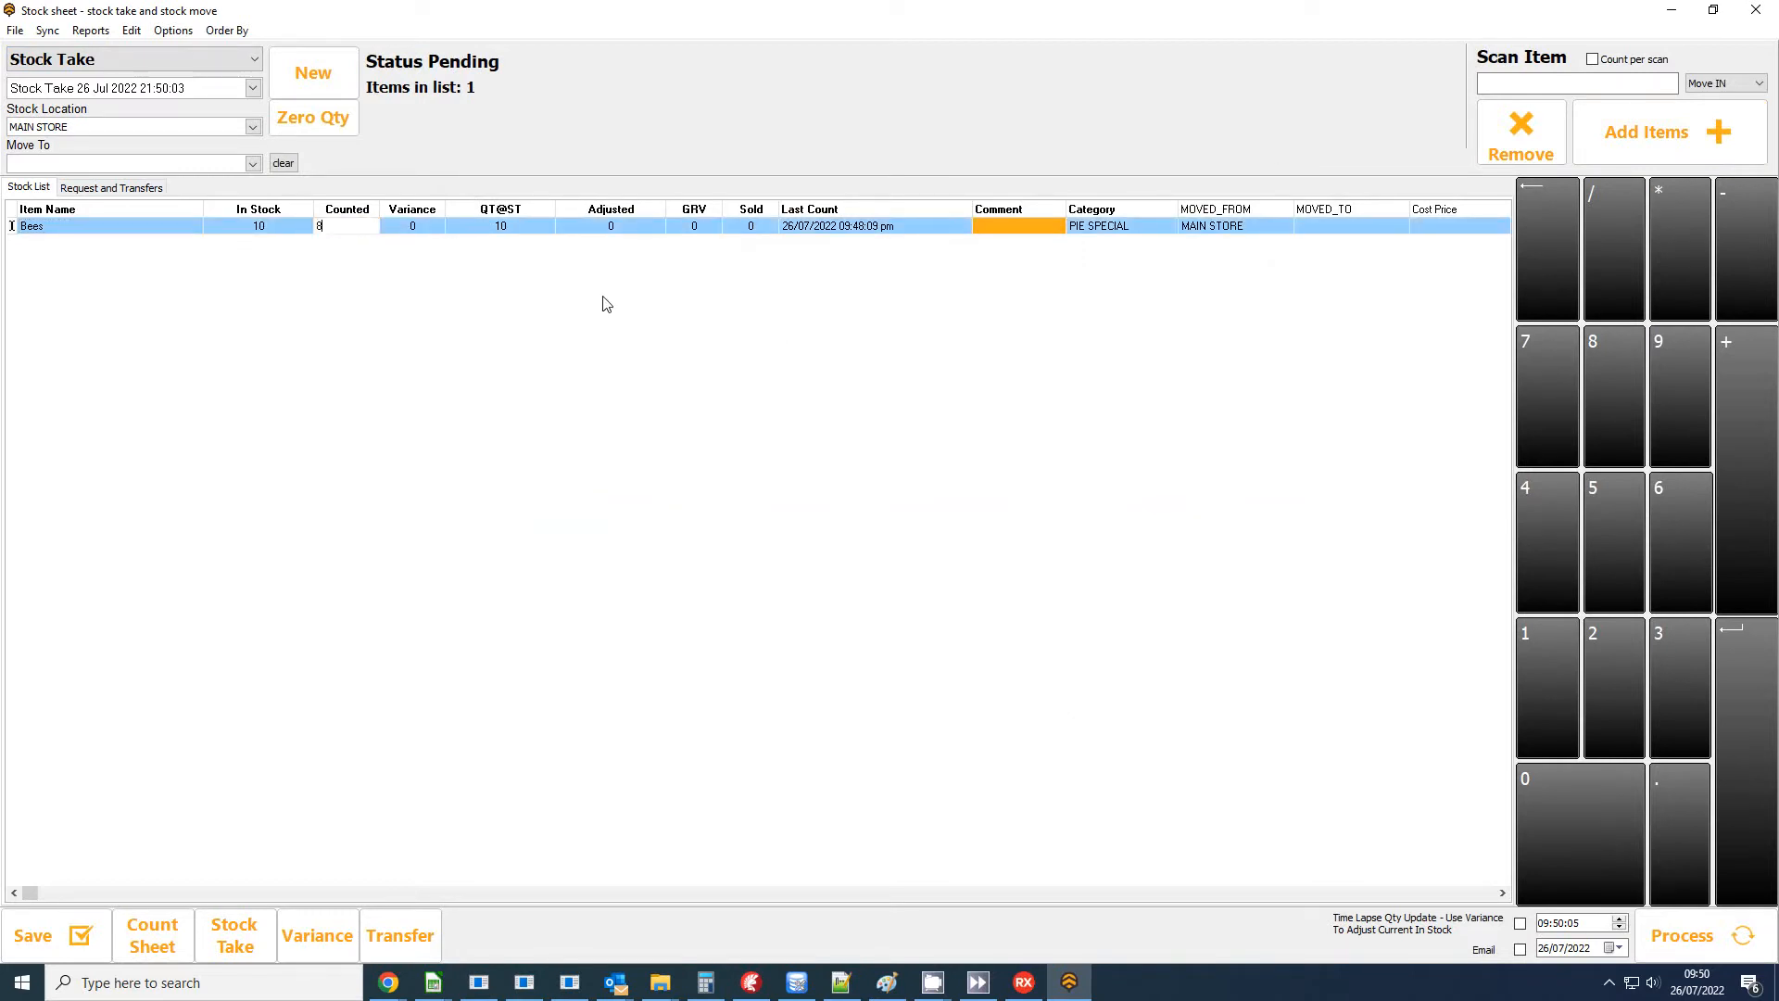
key(Return)
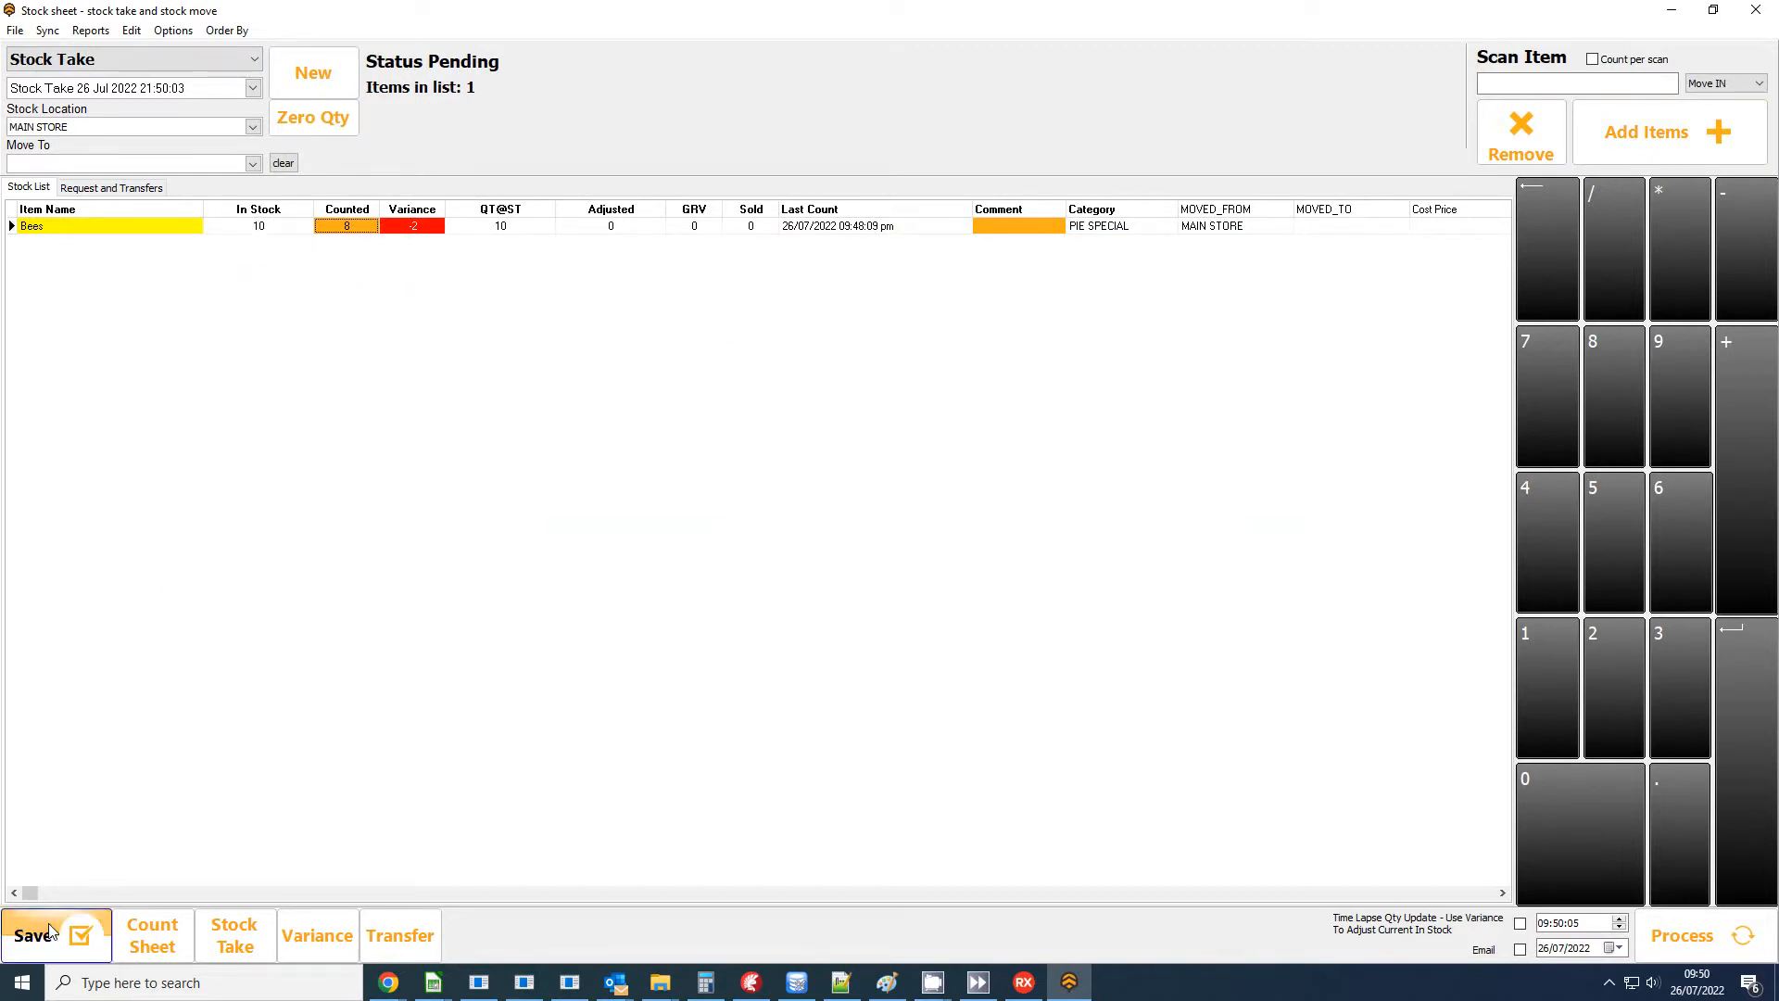
click(1755, 9)
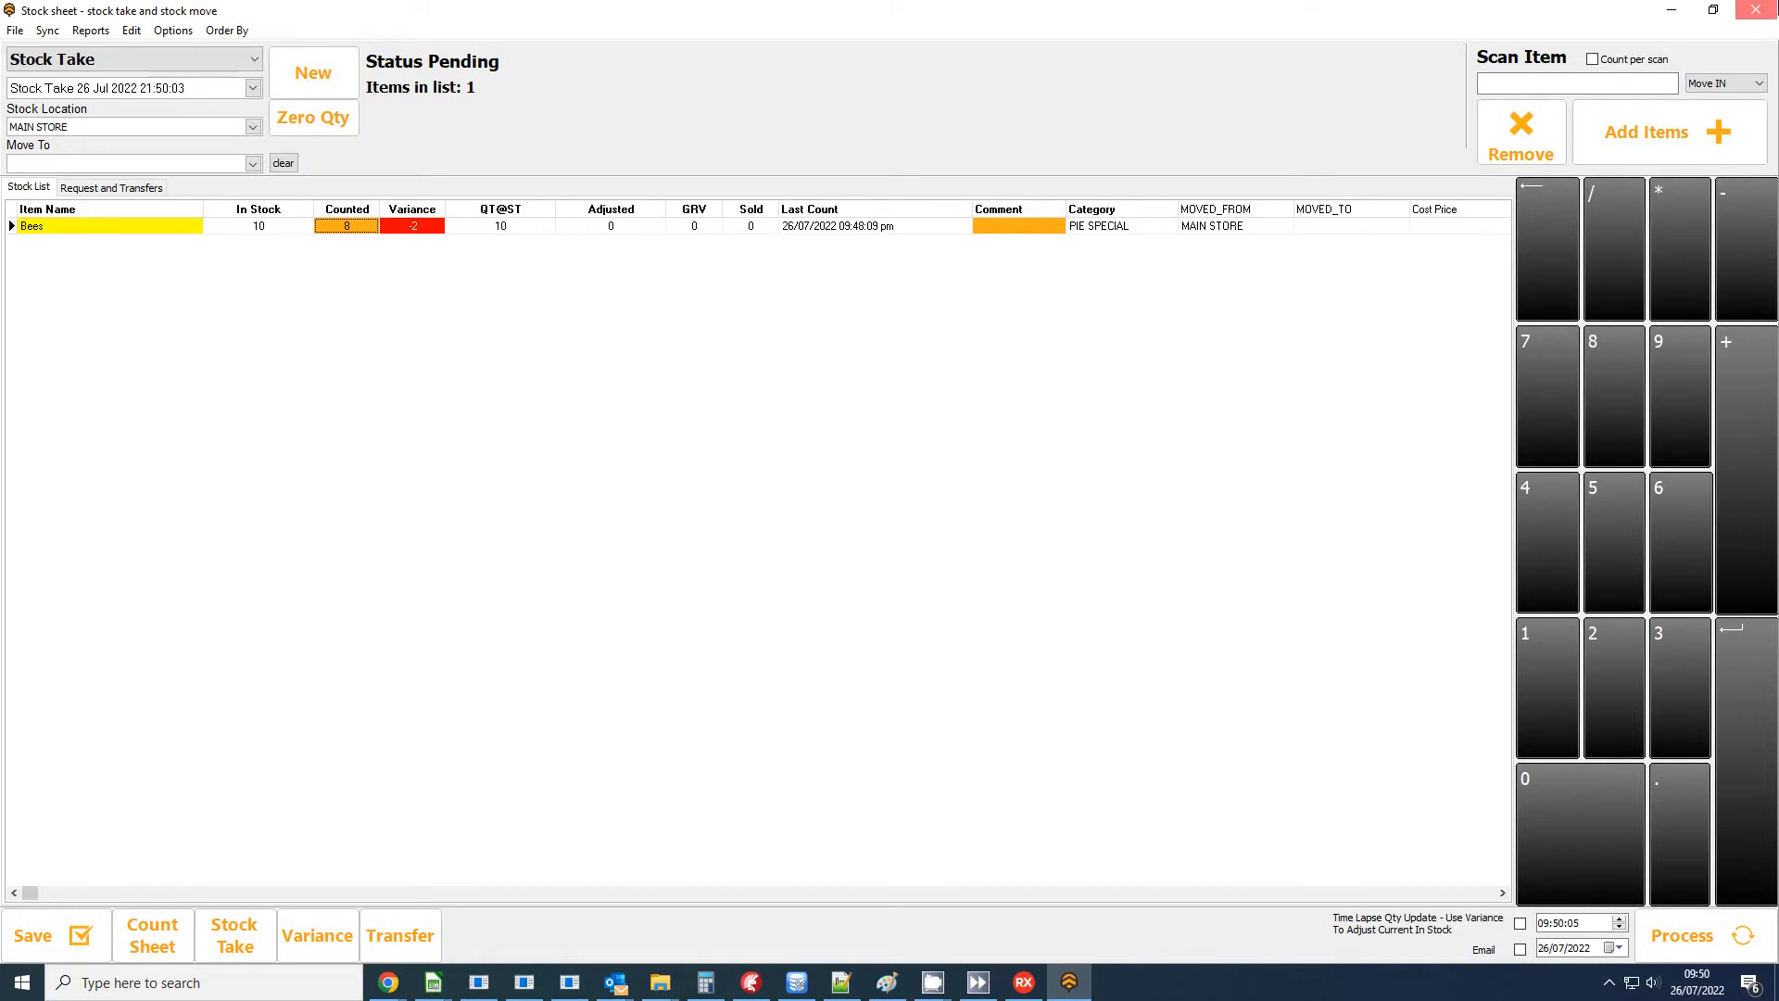
Return to the home screen and open the stock count from the Point of Sale station.
click(603, 679)
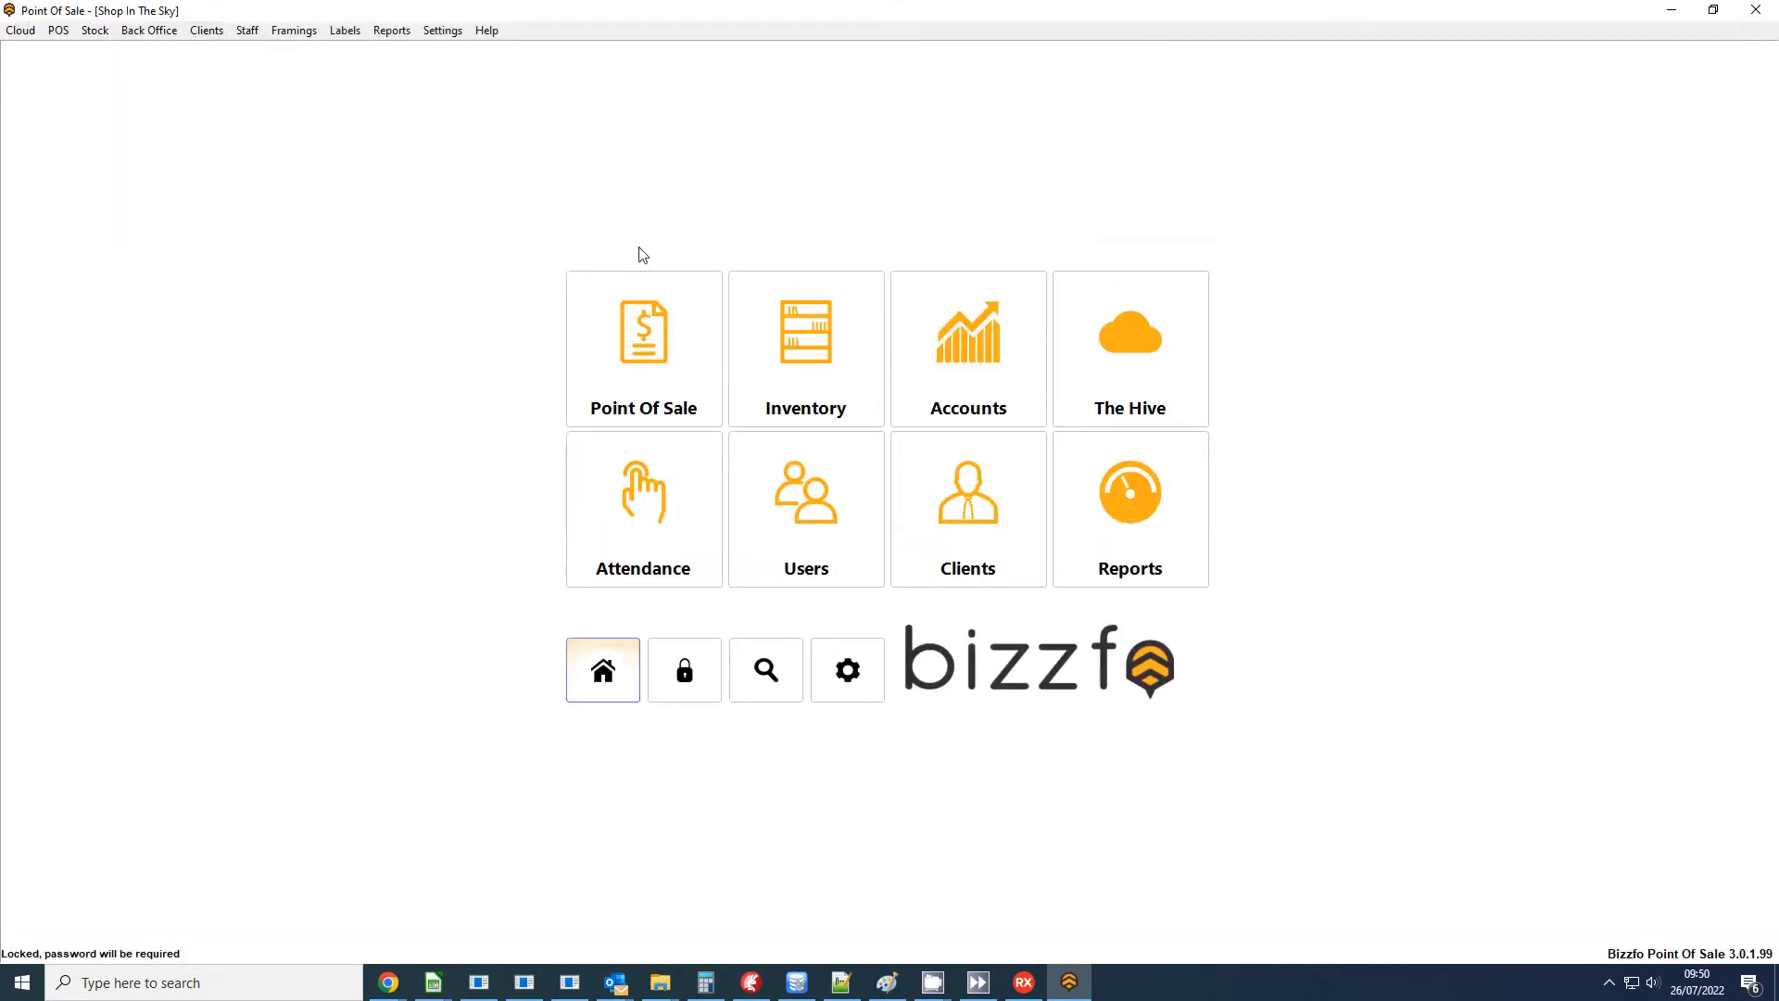
click(658, 345)
click(646, 338)
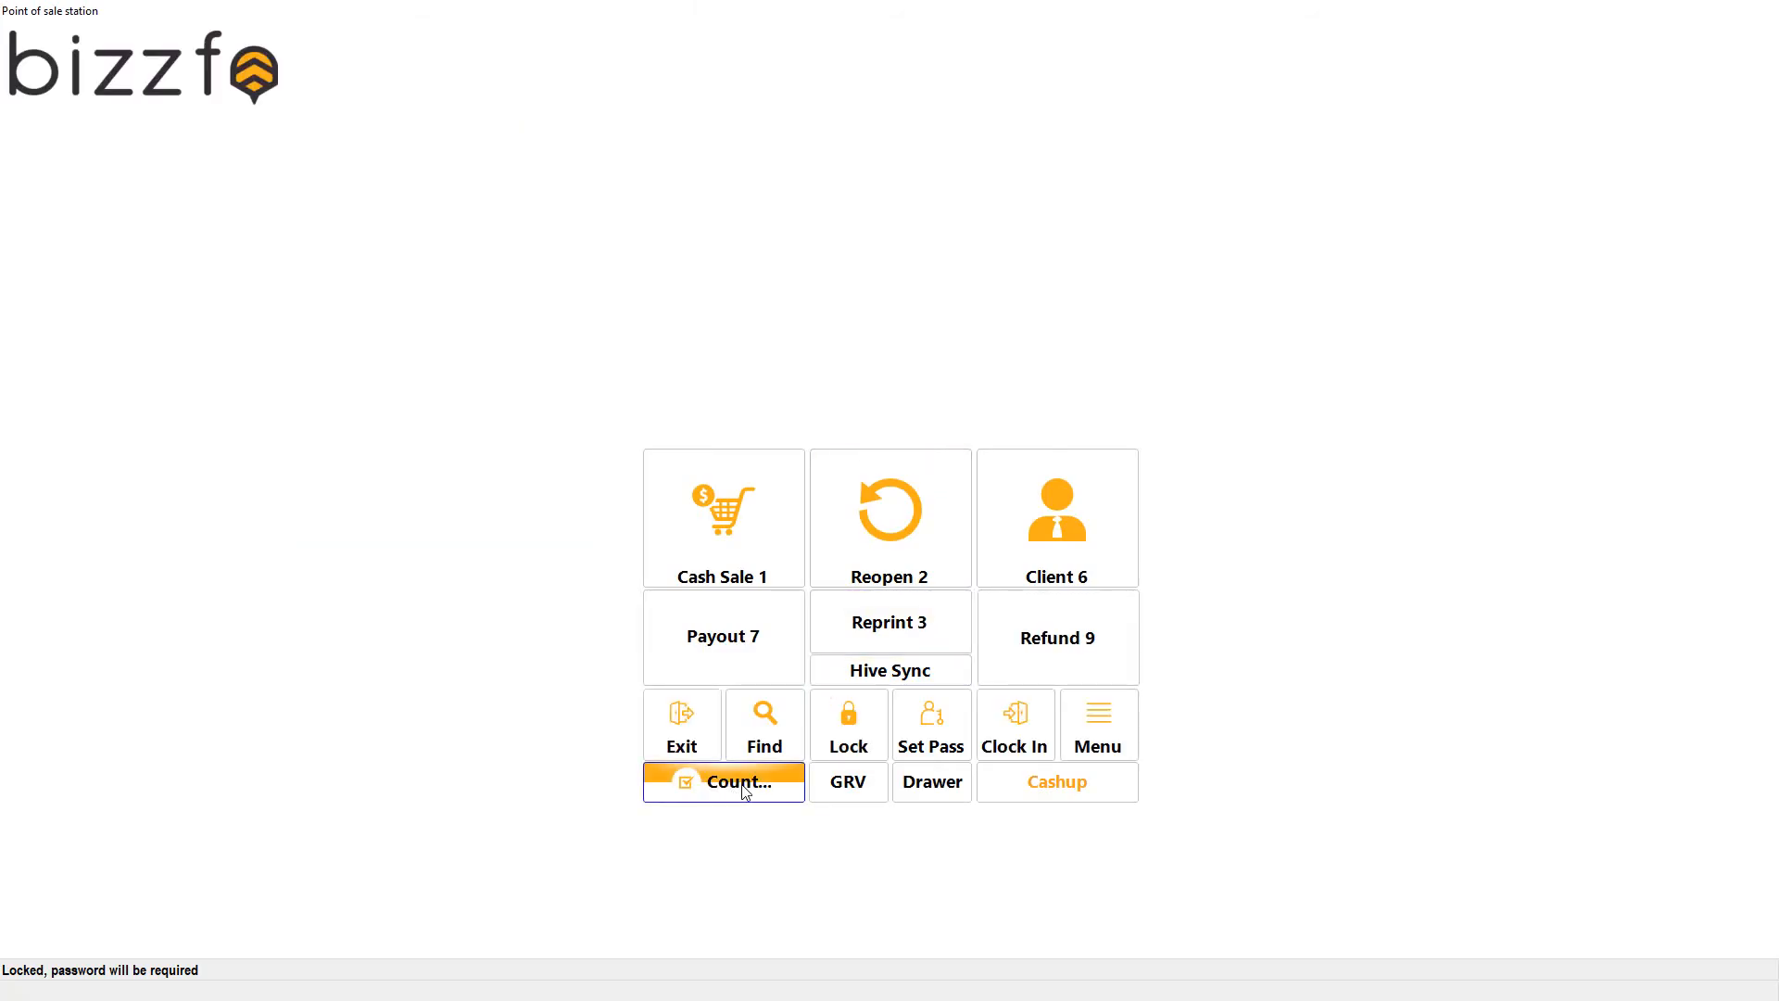
click(741, 784)
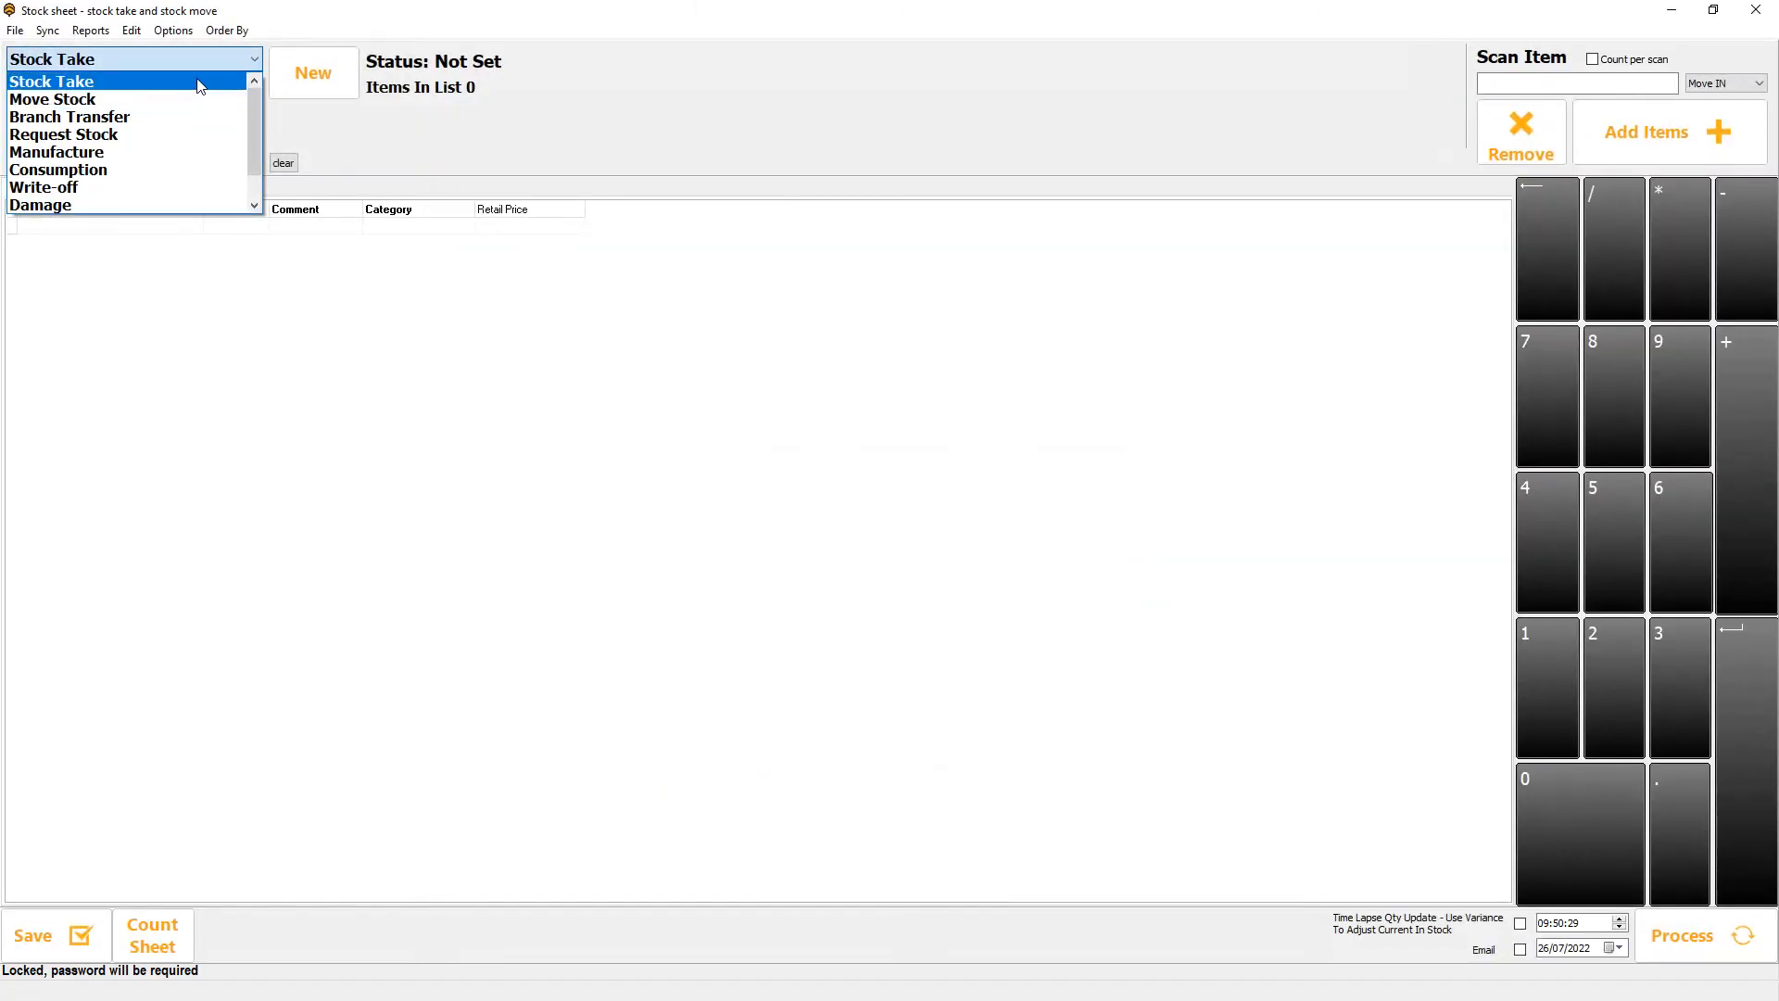
Look through the stock sheet types, try Damage, and choose Stock Take.
drag(259, 102, 258, 163)
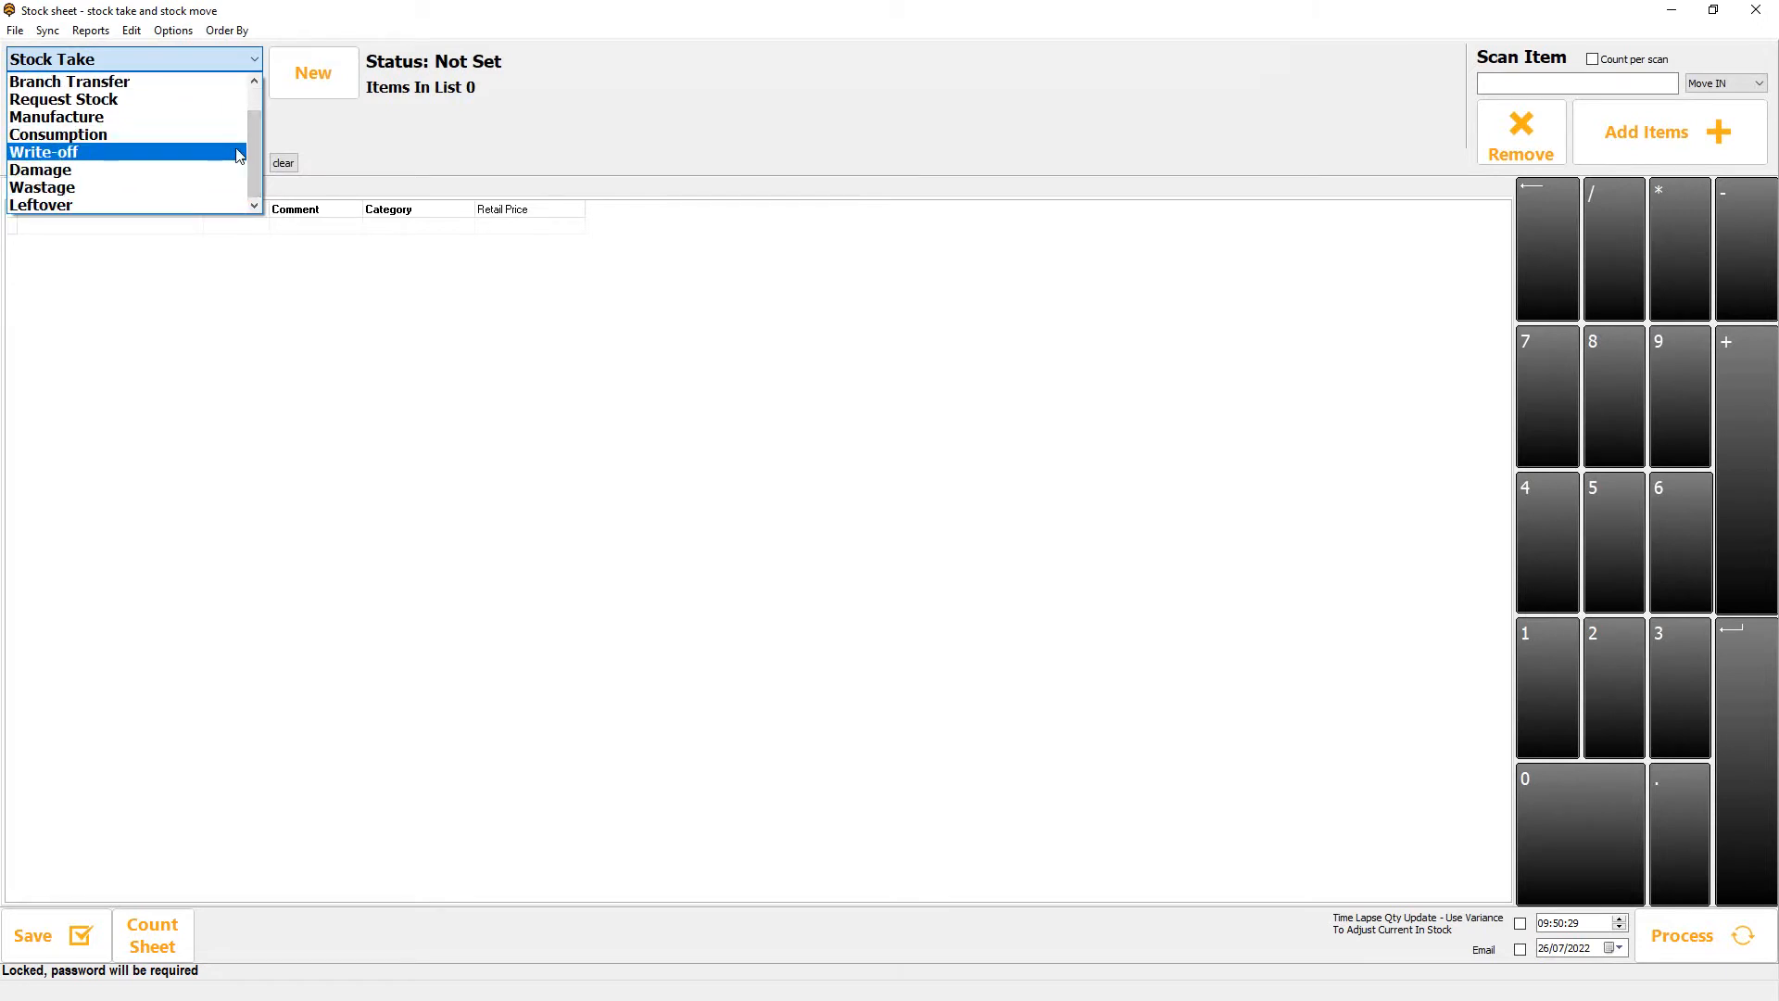
click(245, 164)
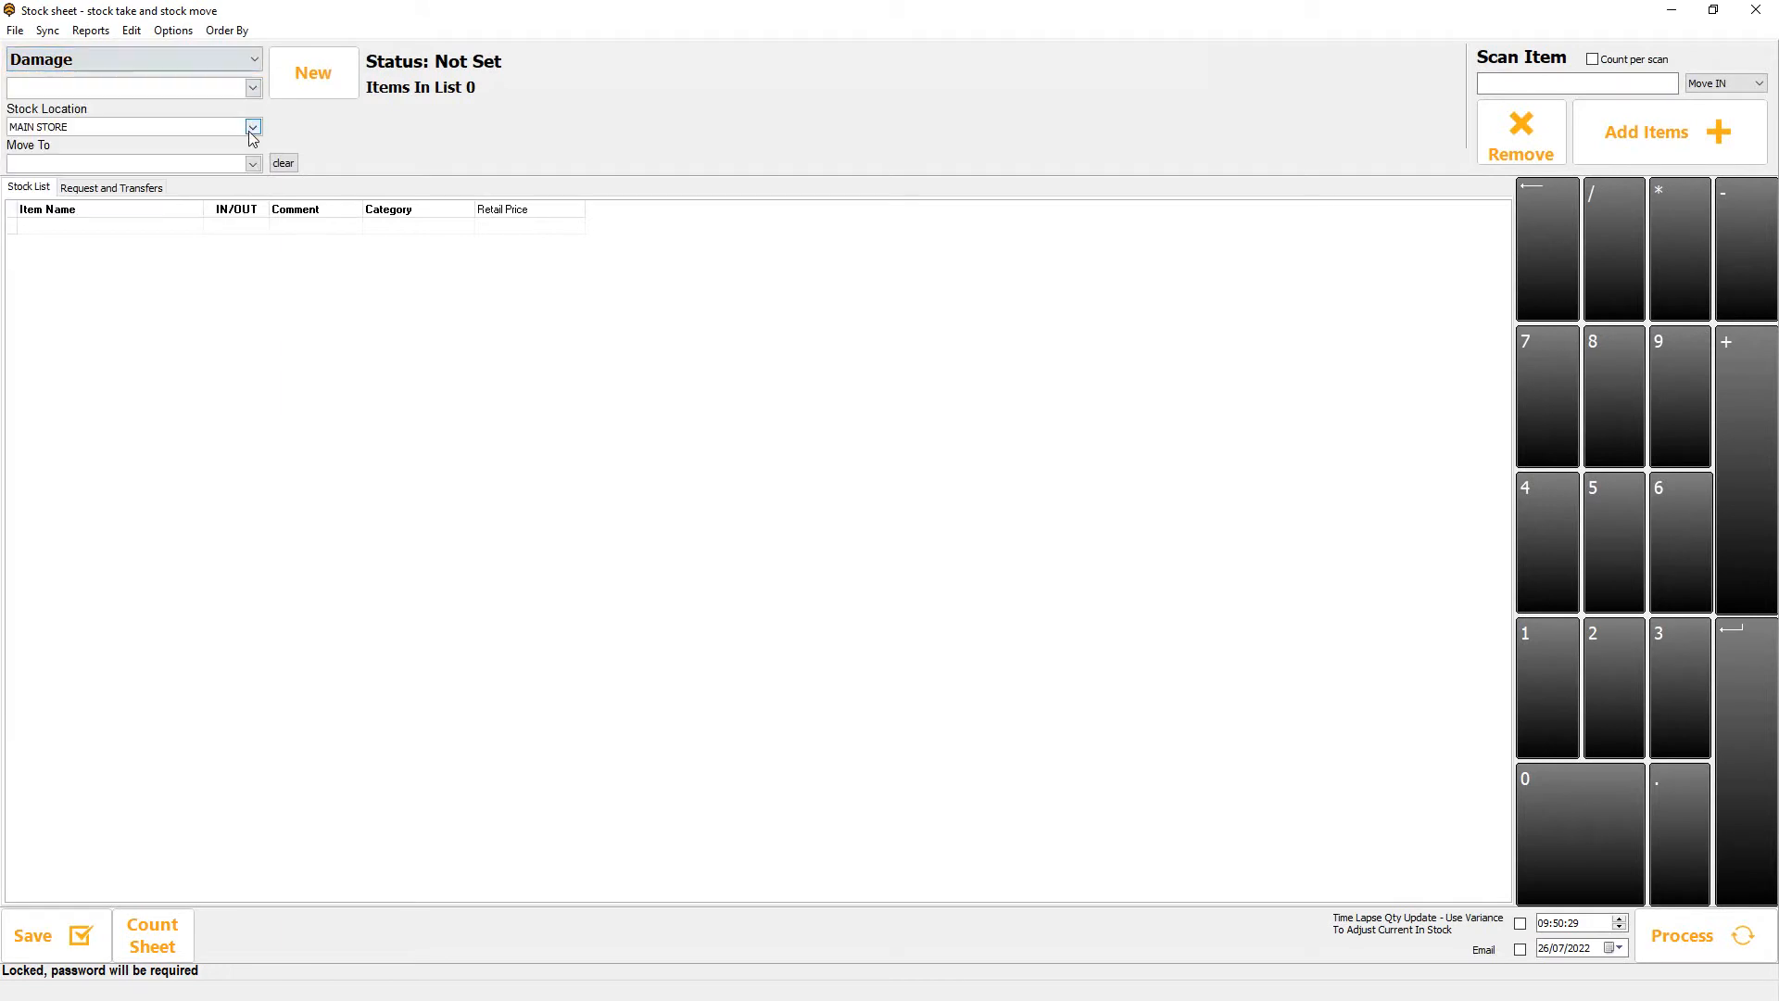
click(233, 57)
drag(259, 163, 257, 97)
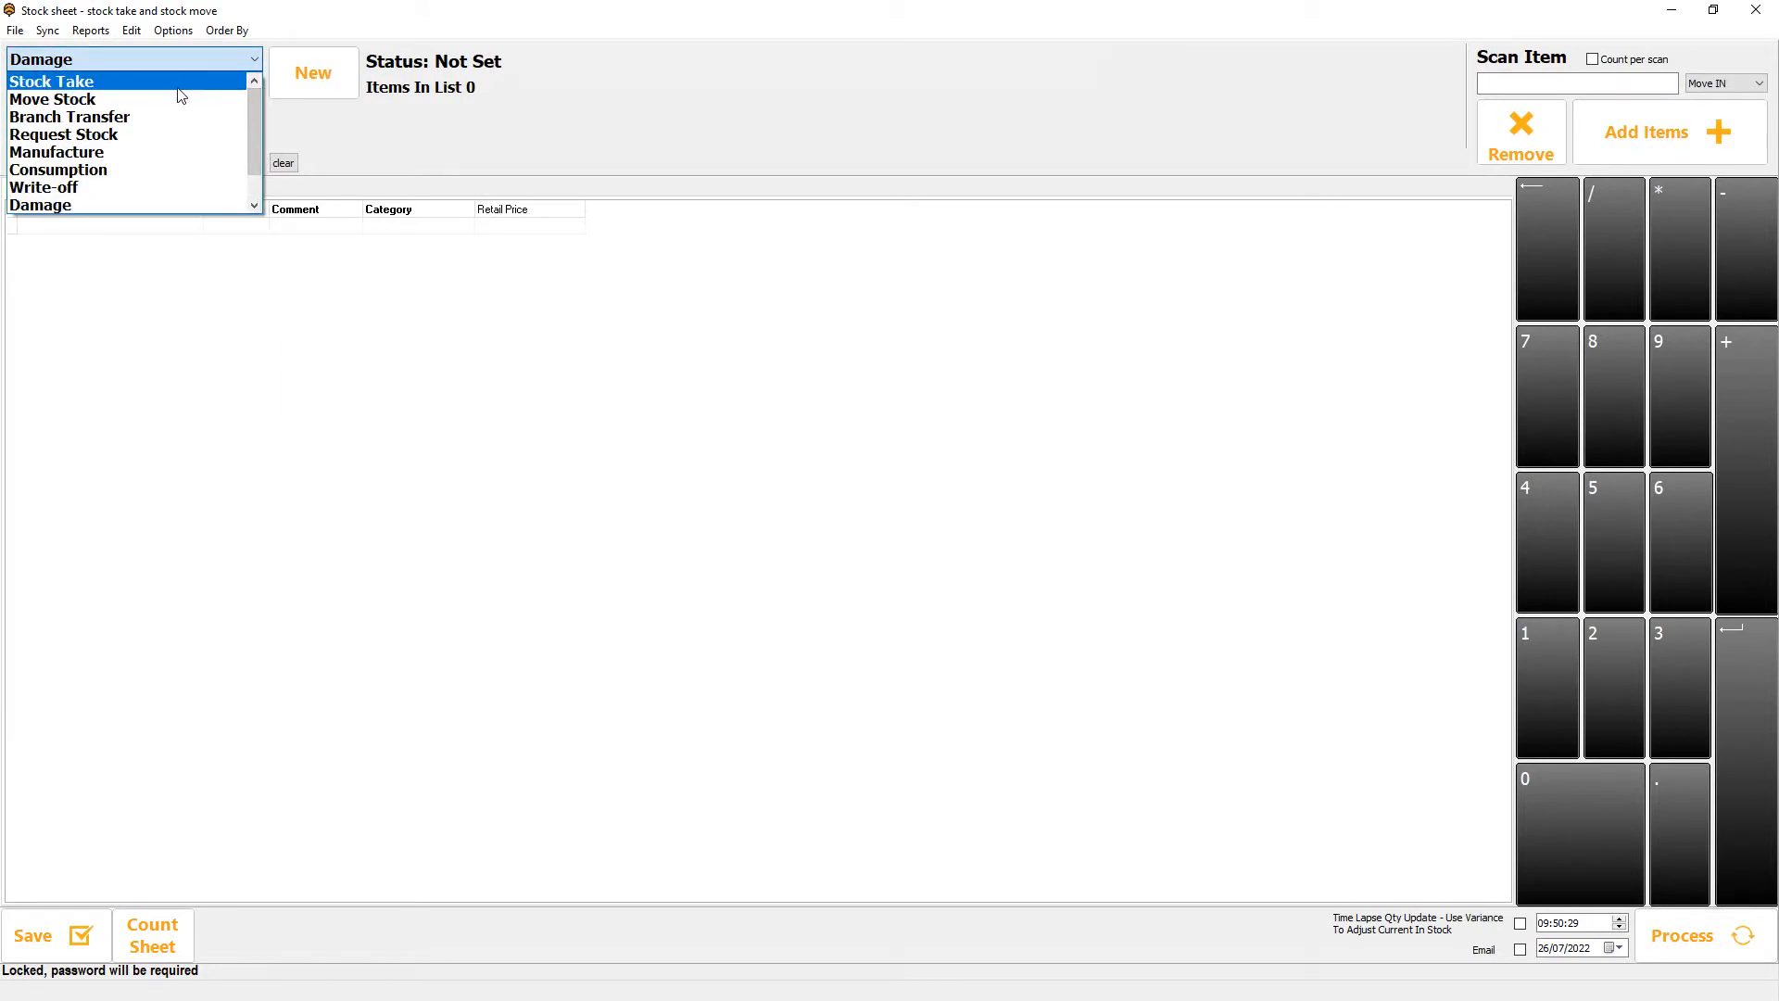
drag(258, 102, 250, 152)
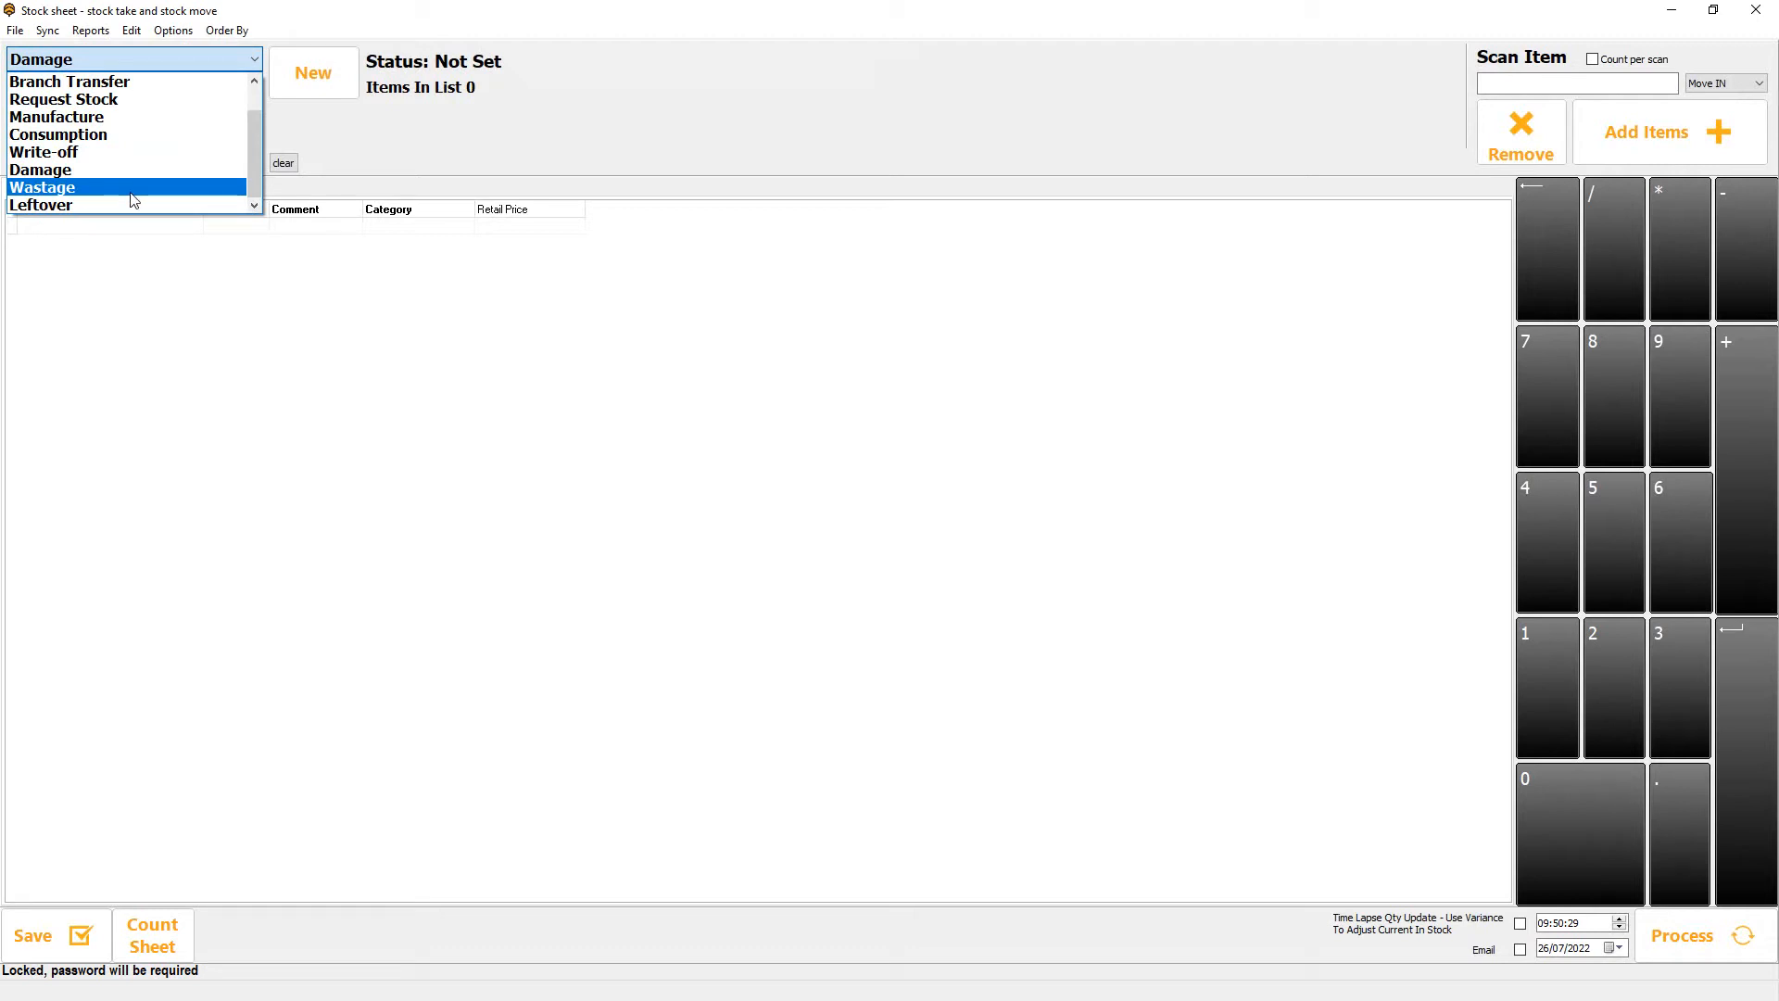
drag(256, 127, 258, 89)
click(154, 84)
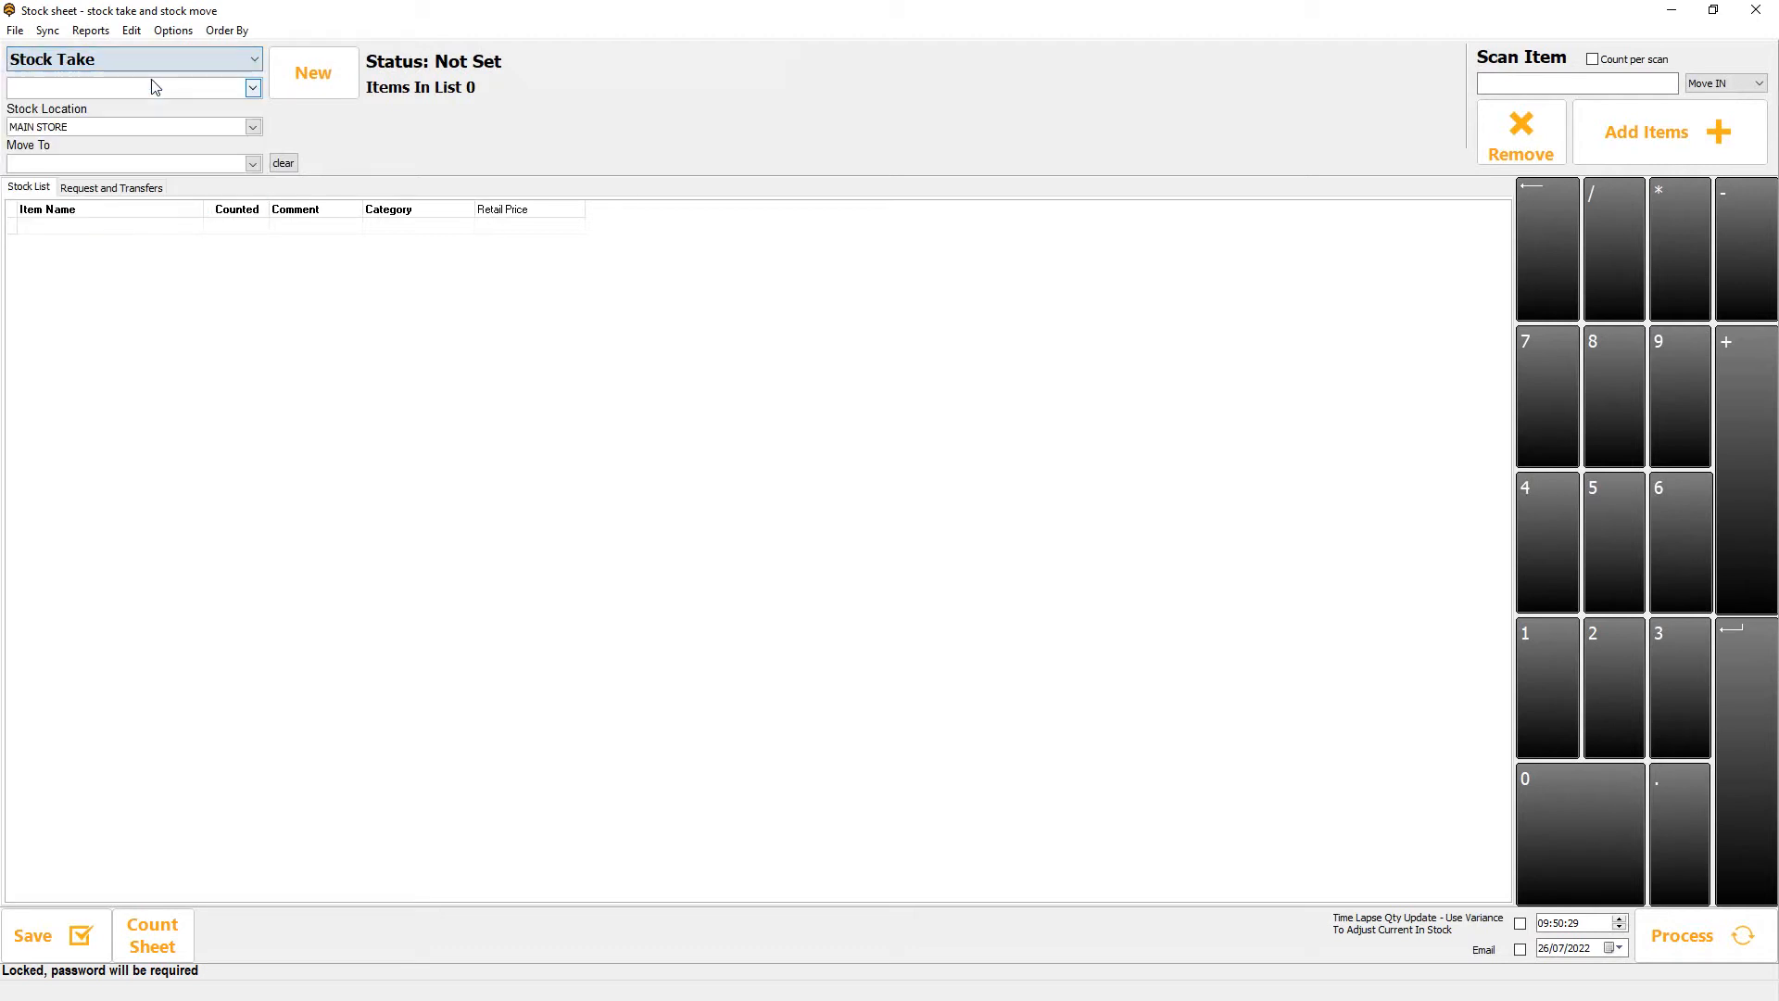
Create a new stock take sheet with the description note Stock Take.
click(329, 83)
click(923, 508)
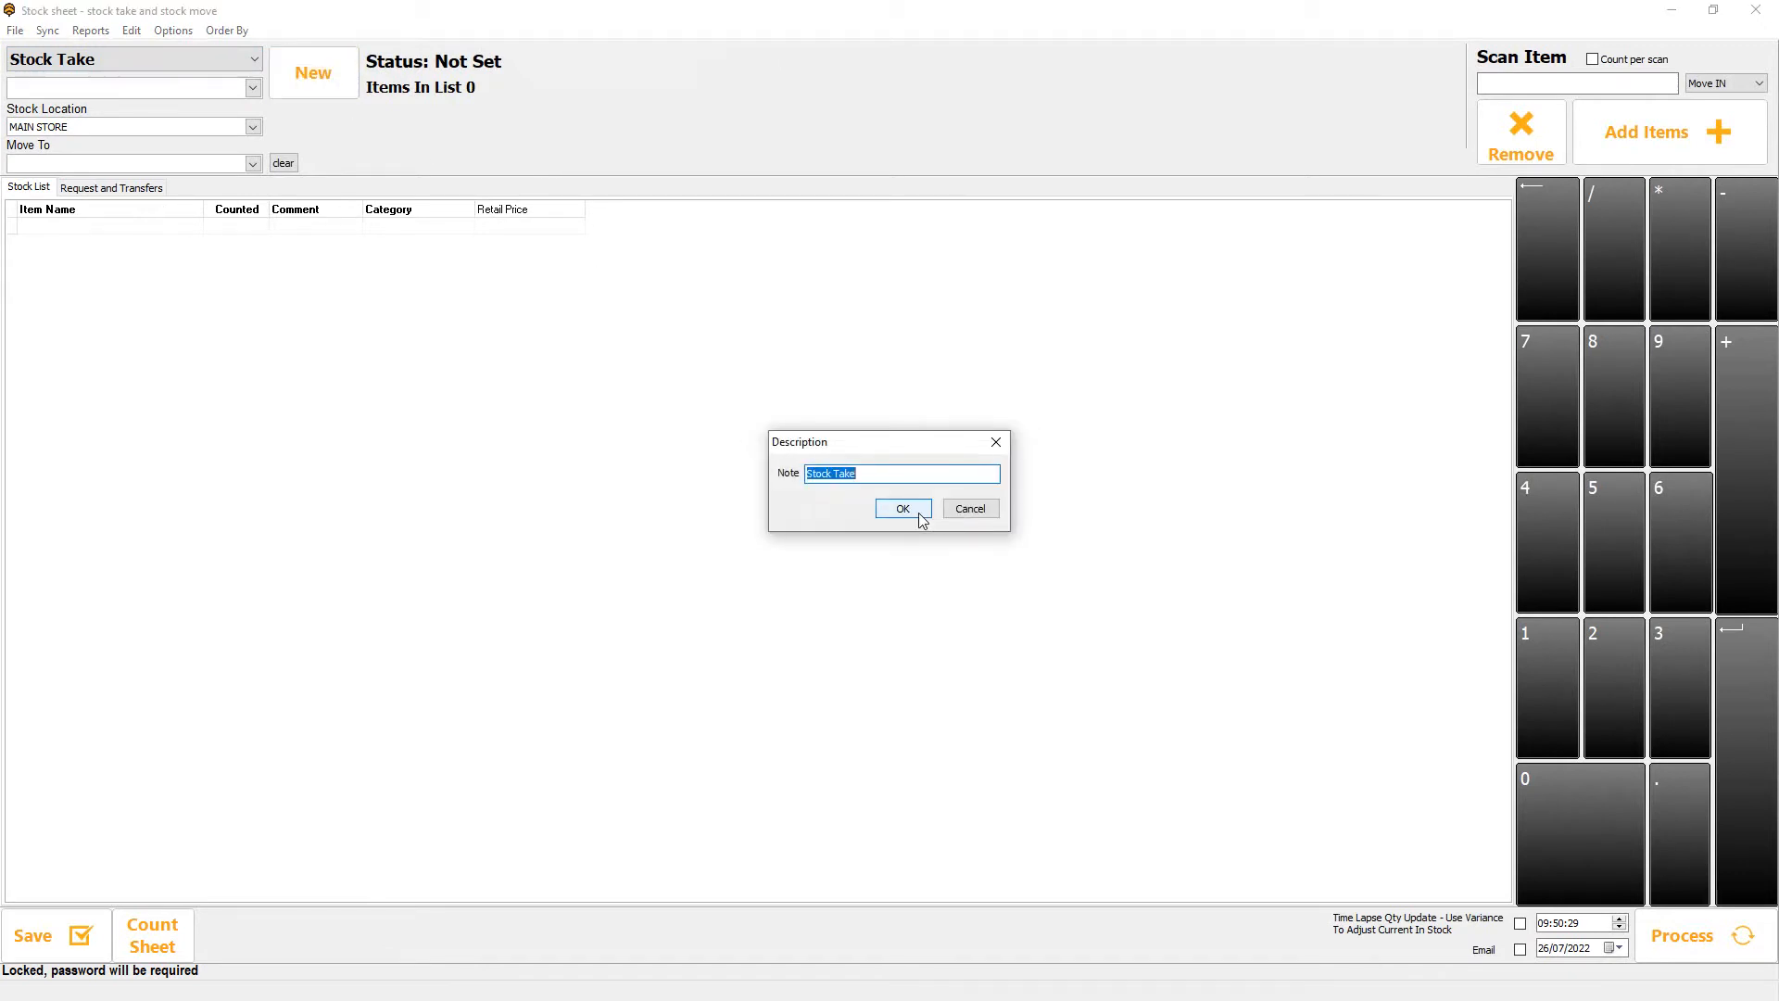
click(921, 514)
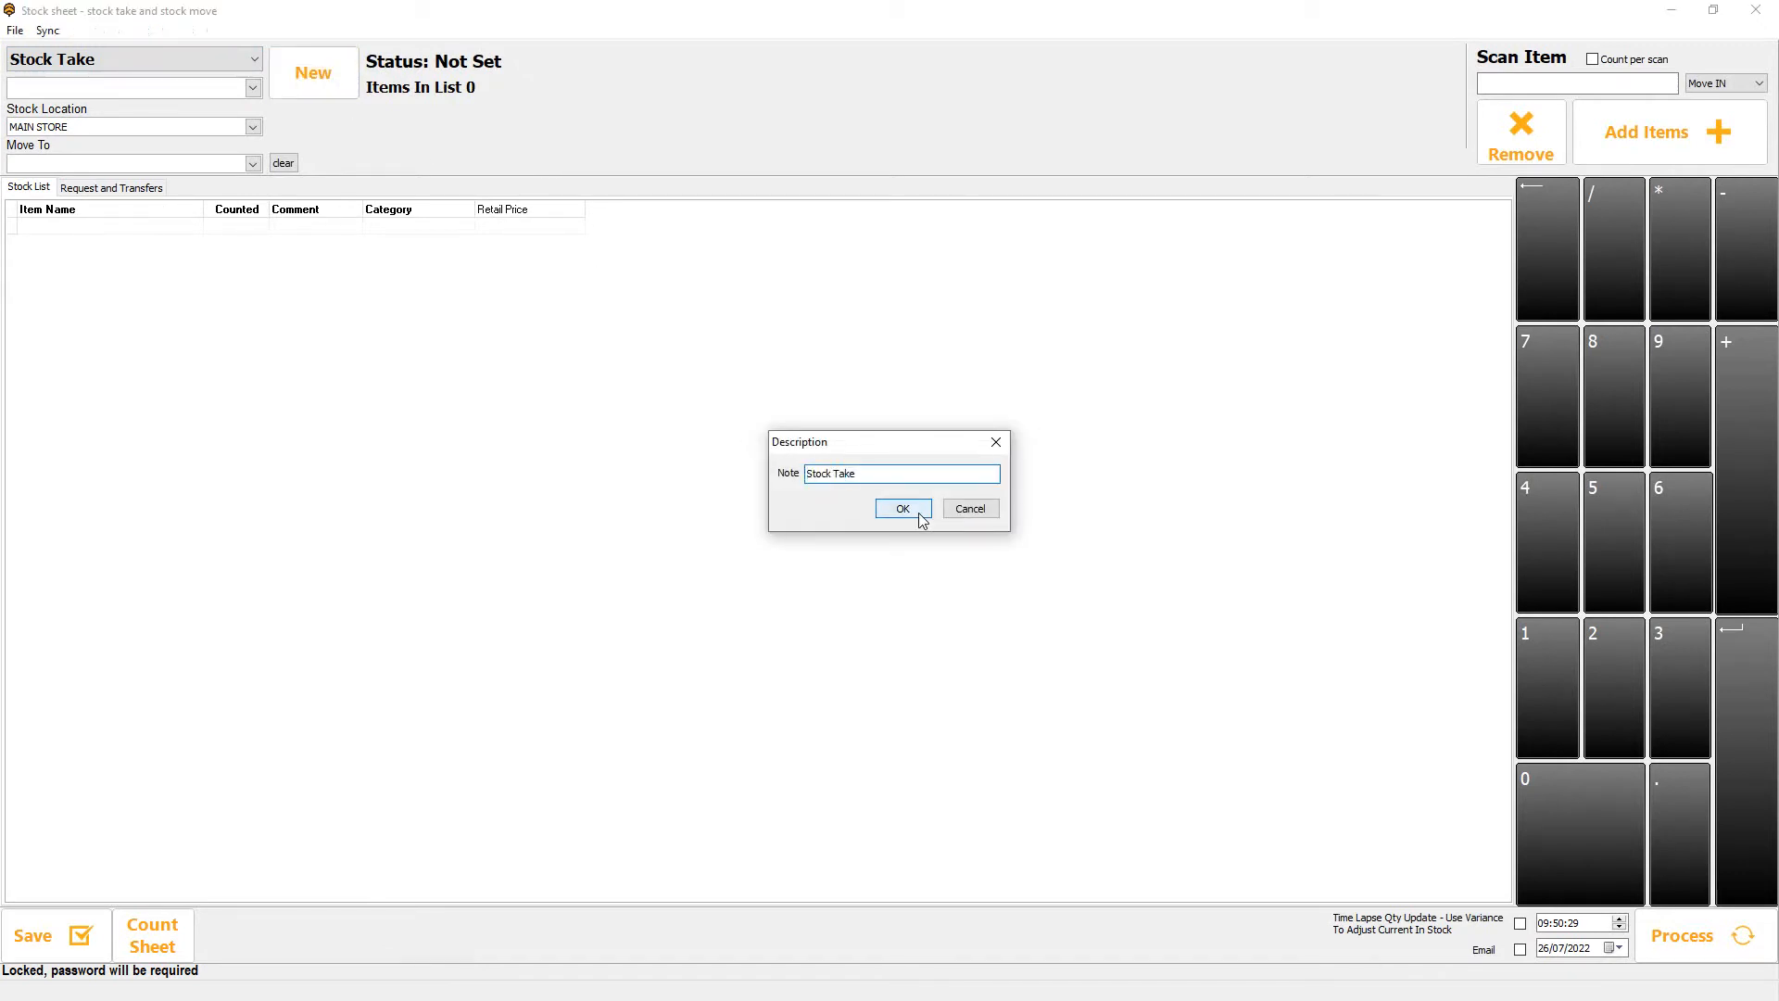
Find the product Bees and add it to the new stock take sheet.
click(1707, 148)
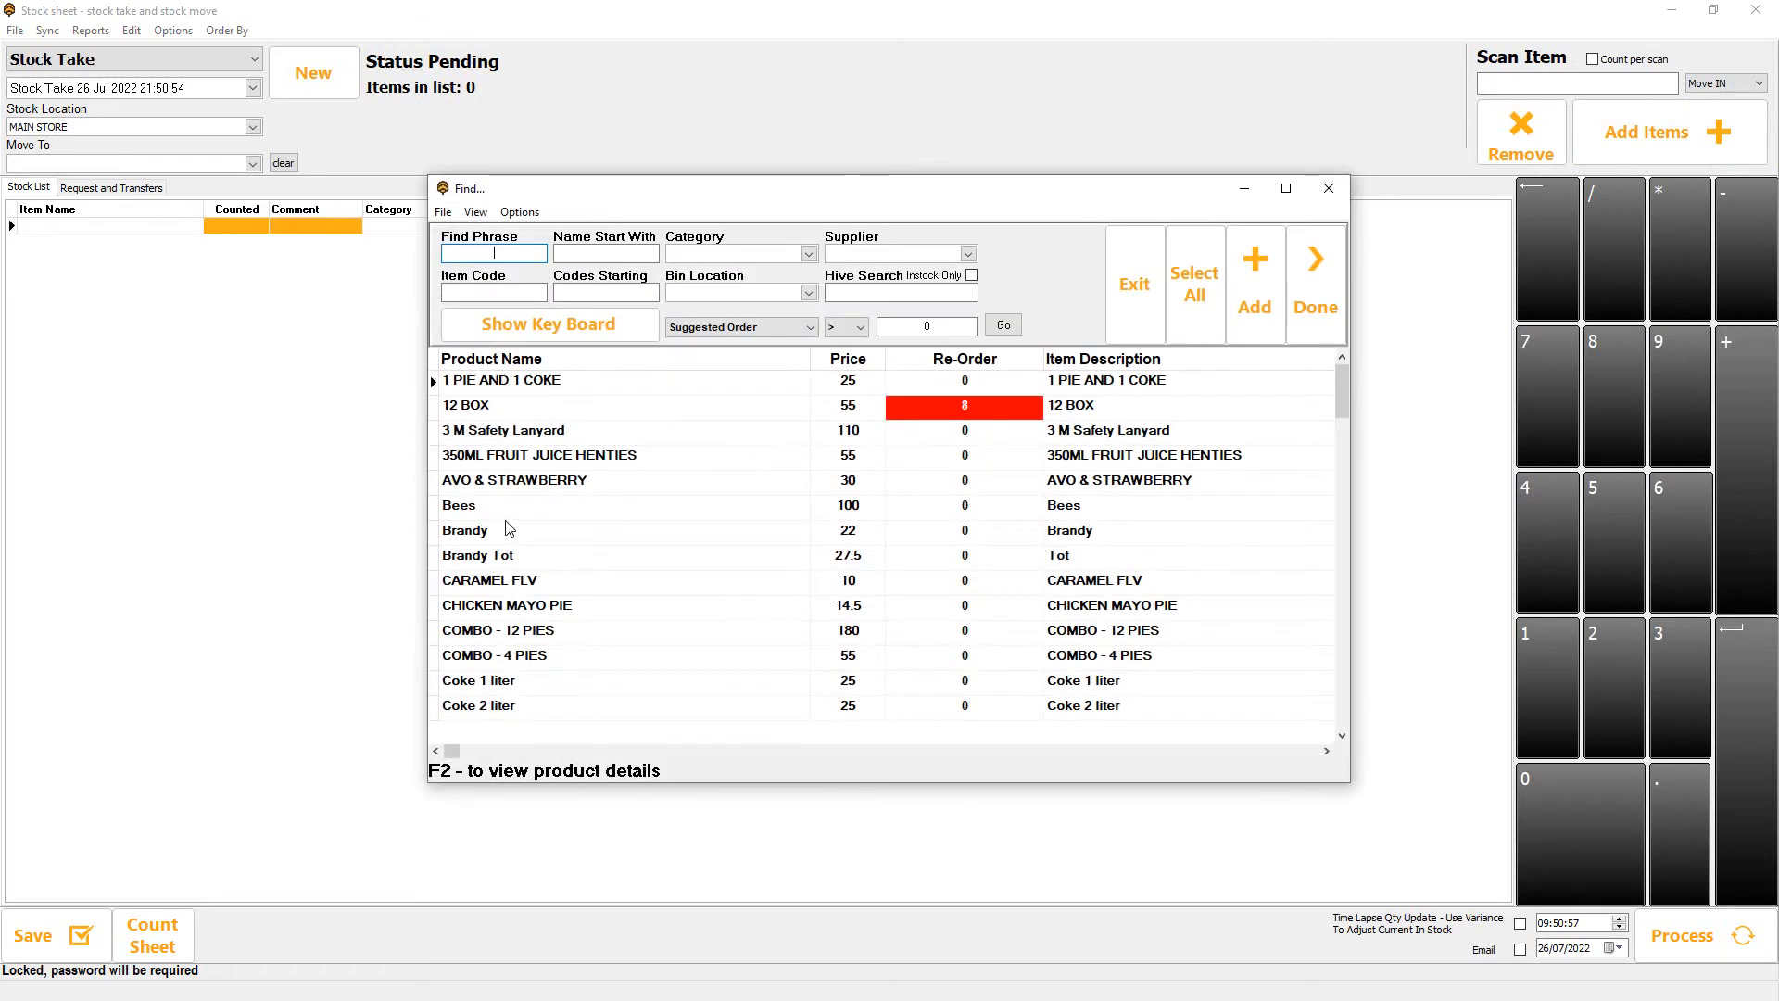
click(514, 505)
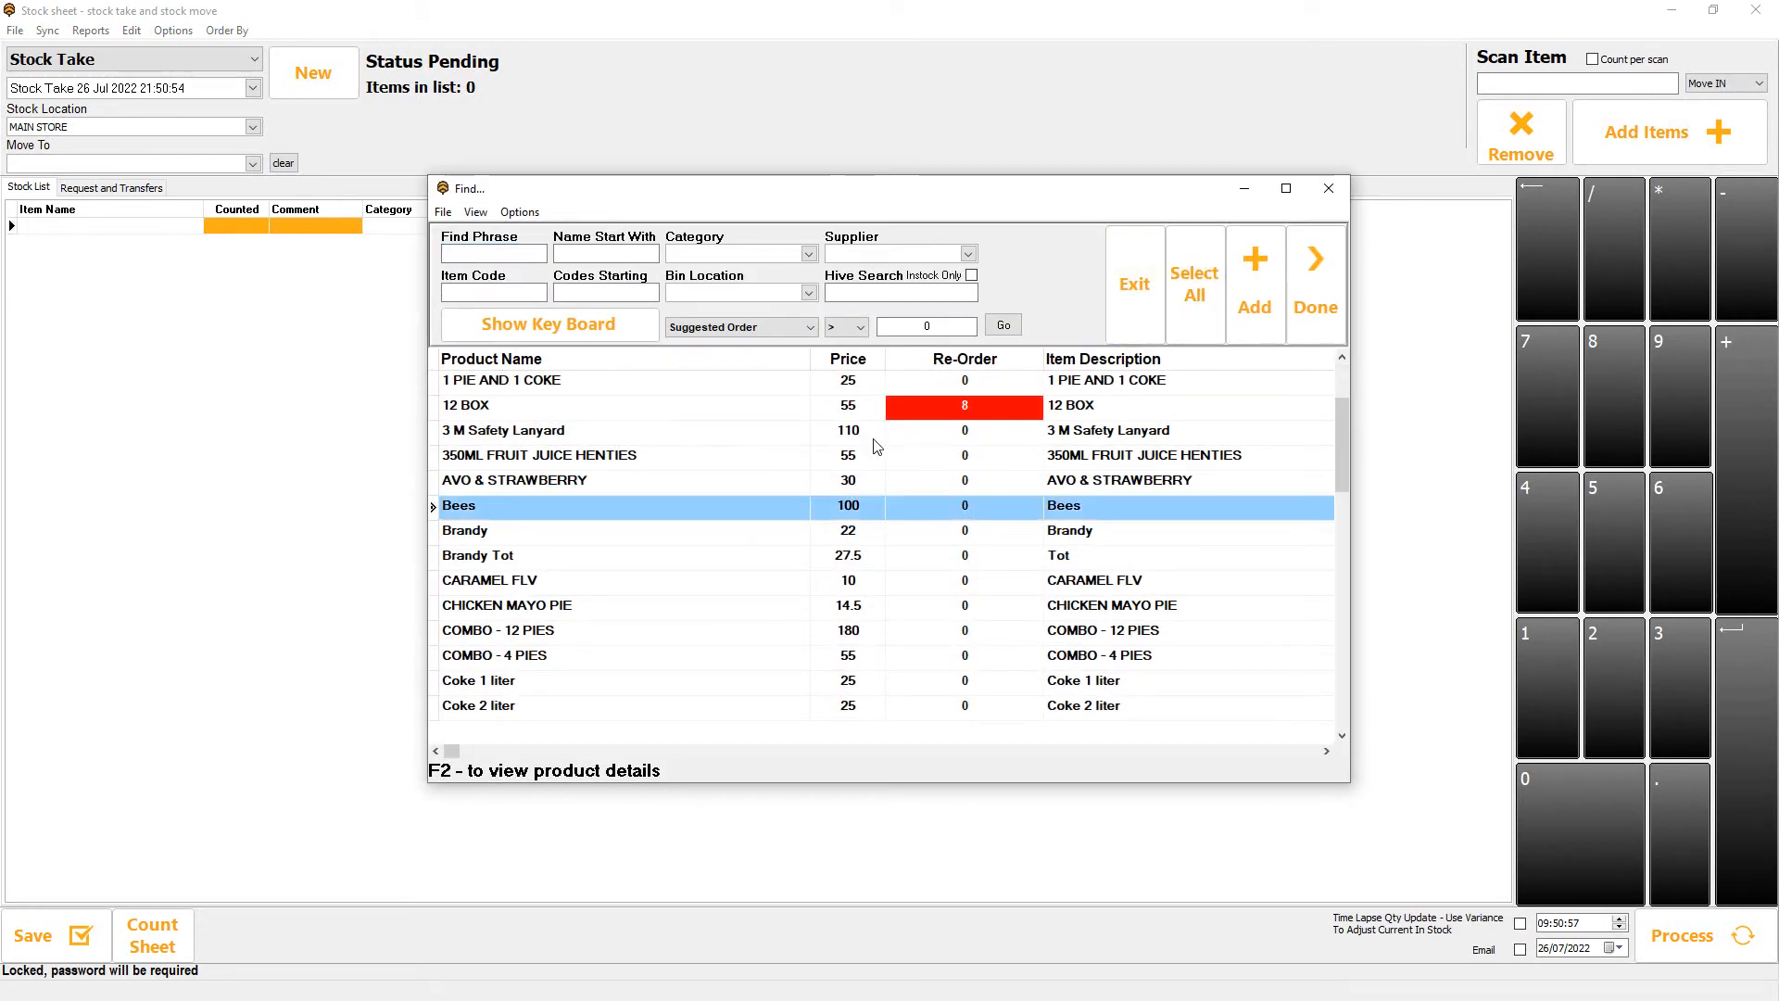
click(1253, 295)
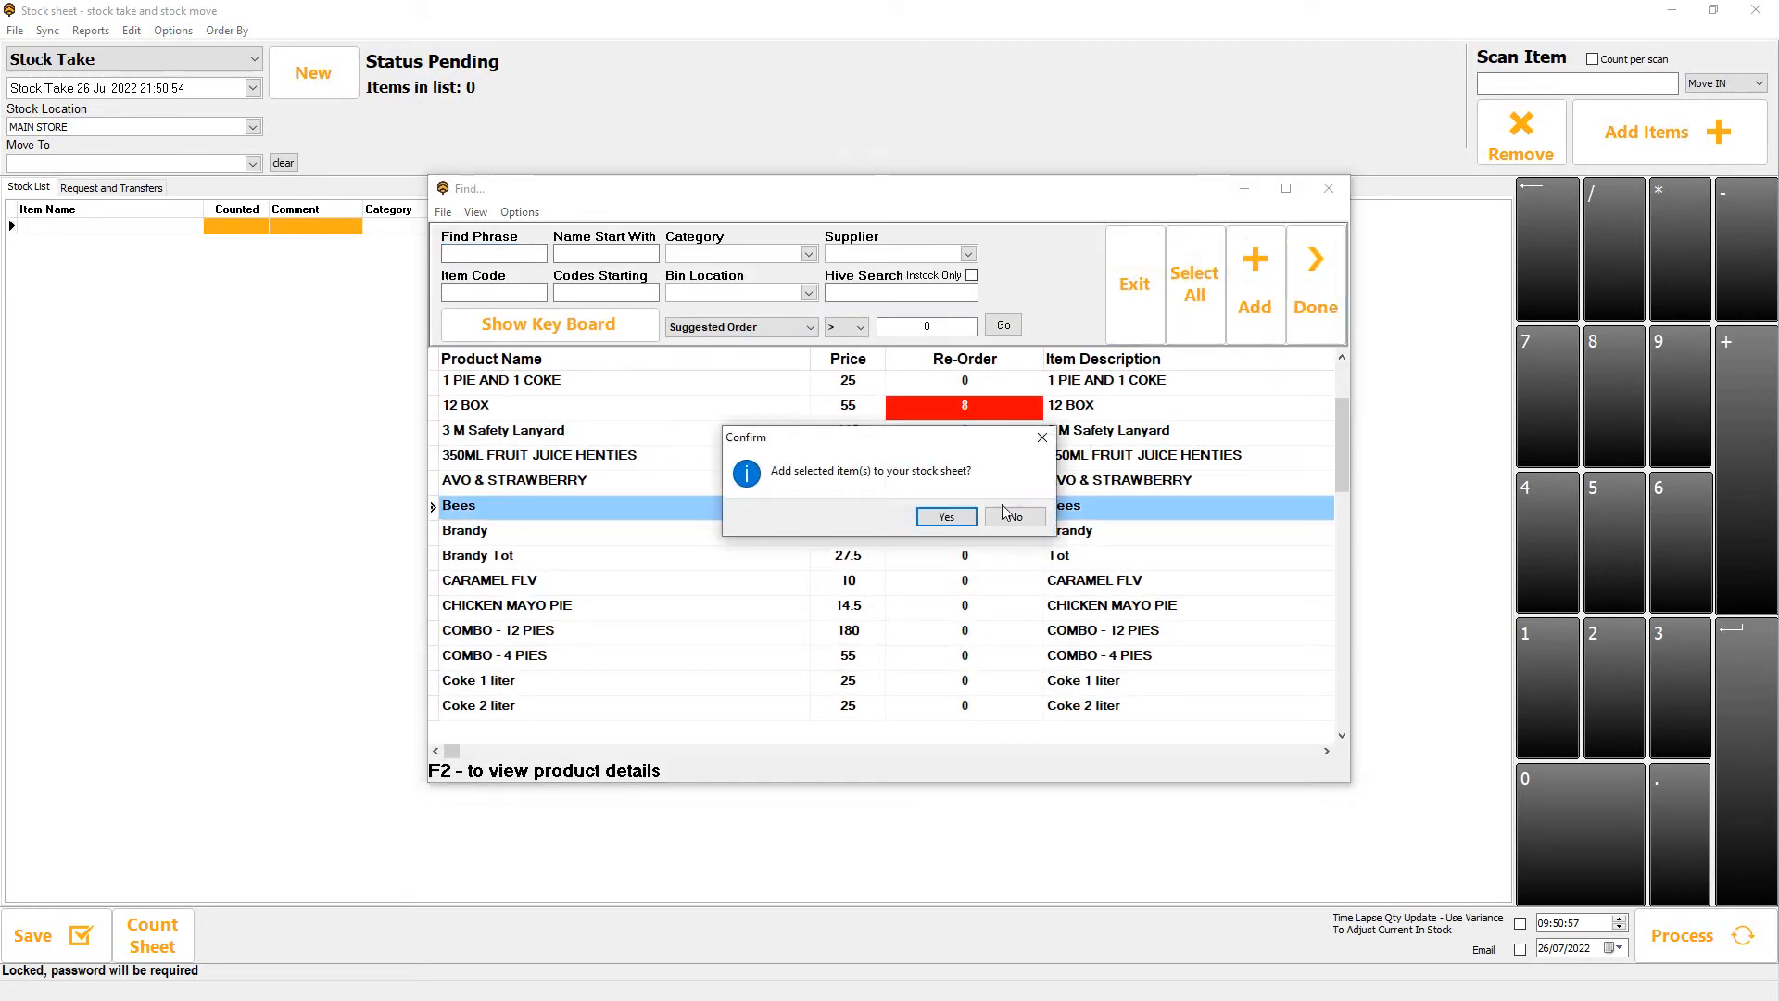
click(947, 516)
click(1314, 278)
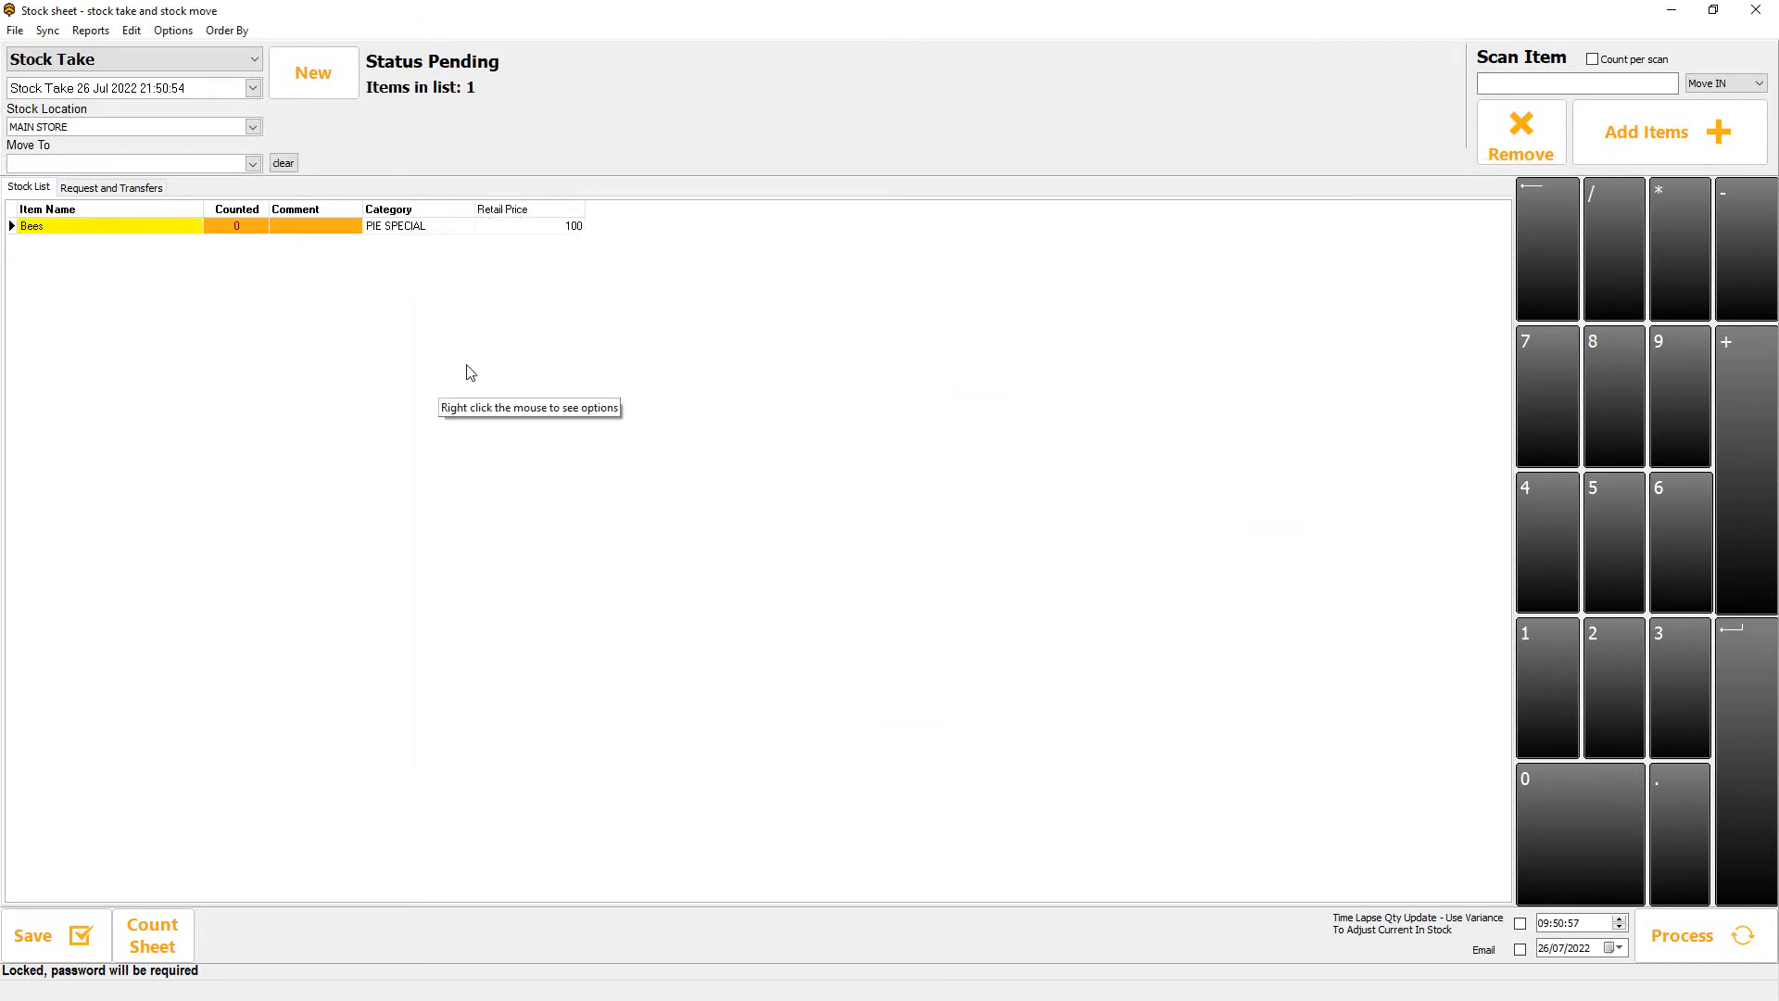
Set the counted quantity of Bees to 7.
click(236, 237)
text(7)
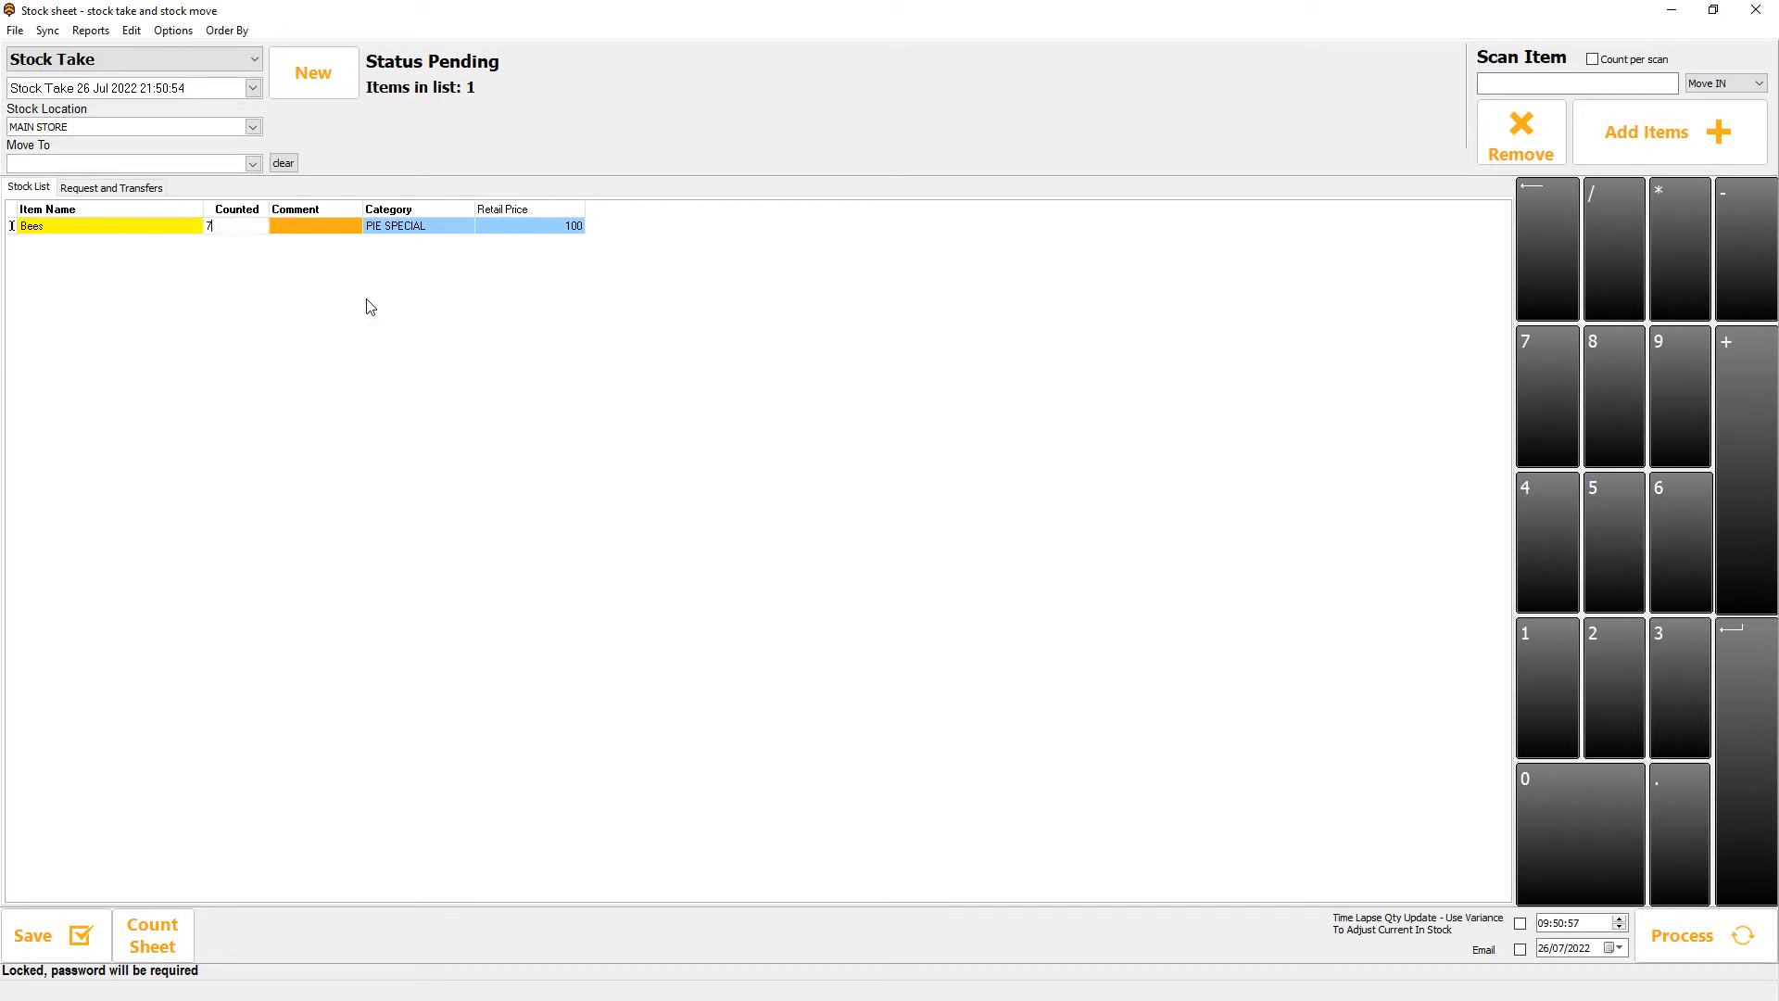
key(Return)
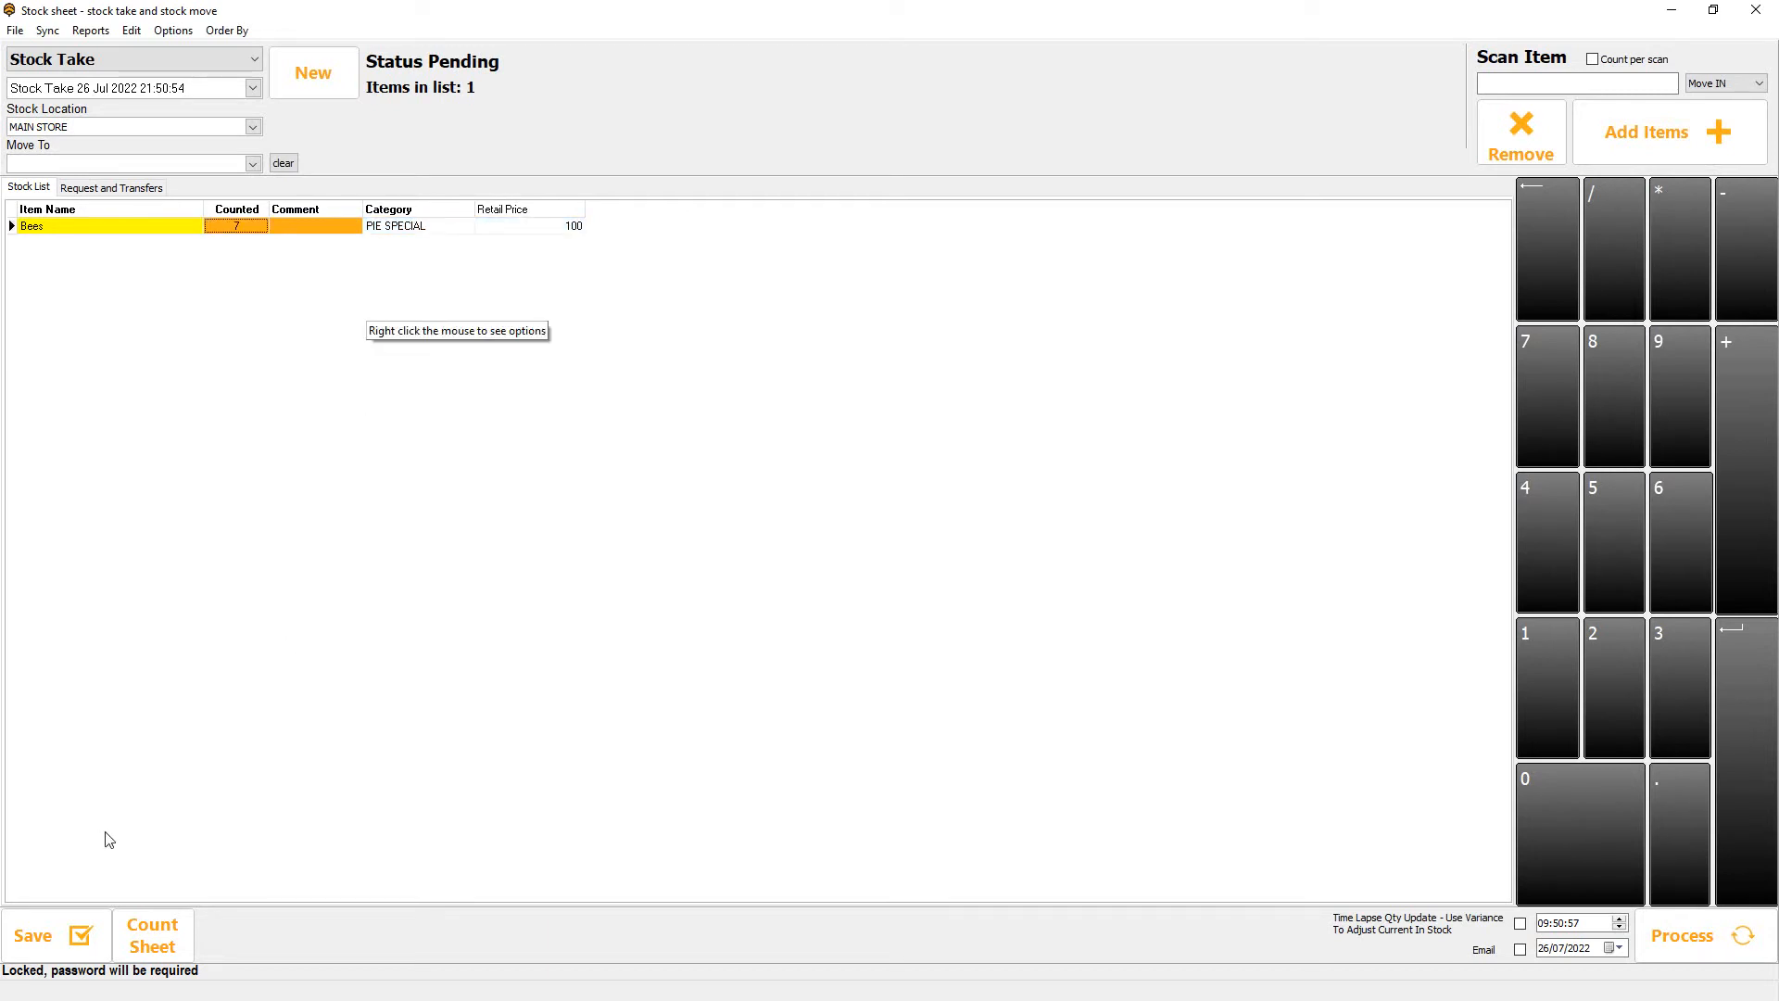
Process the stock sheet, entering the password and confirming the processing.
click(1682, 935)
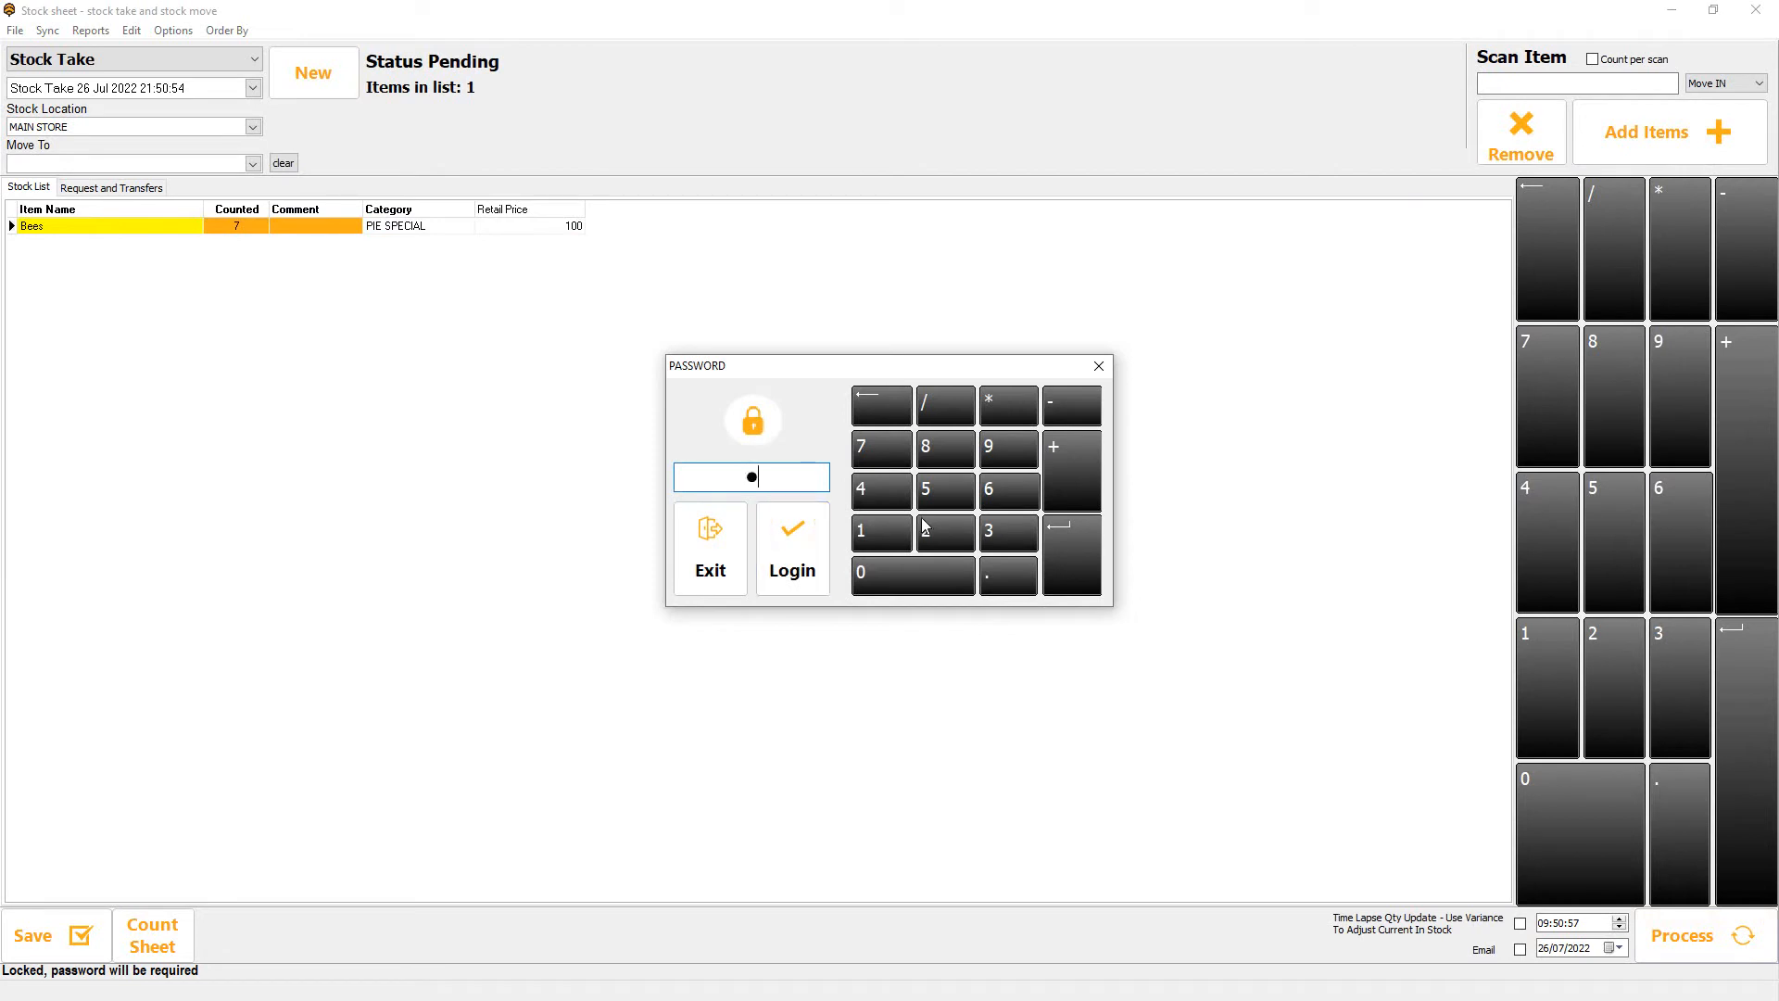
key(Return)
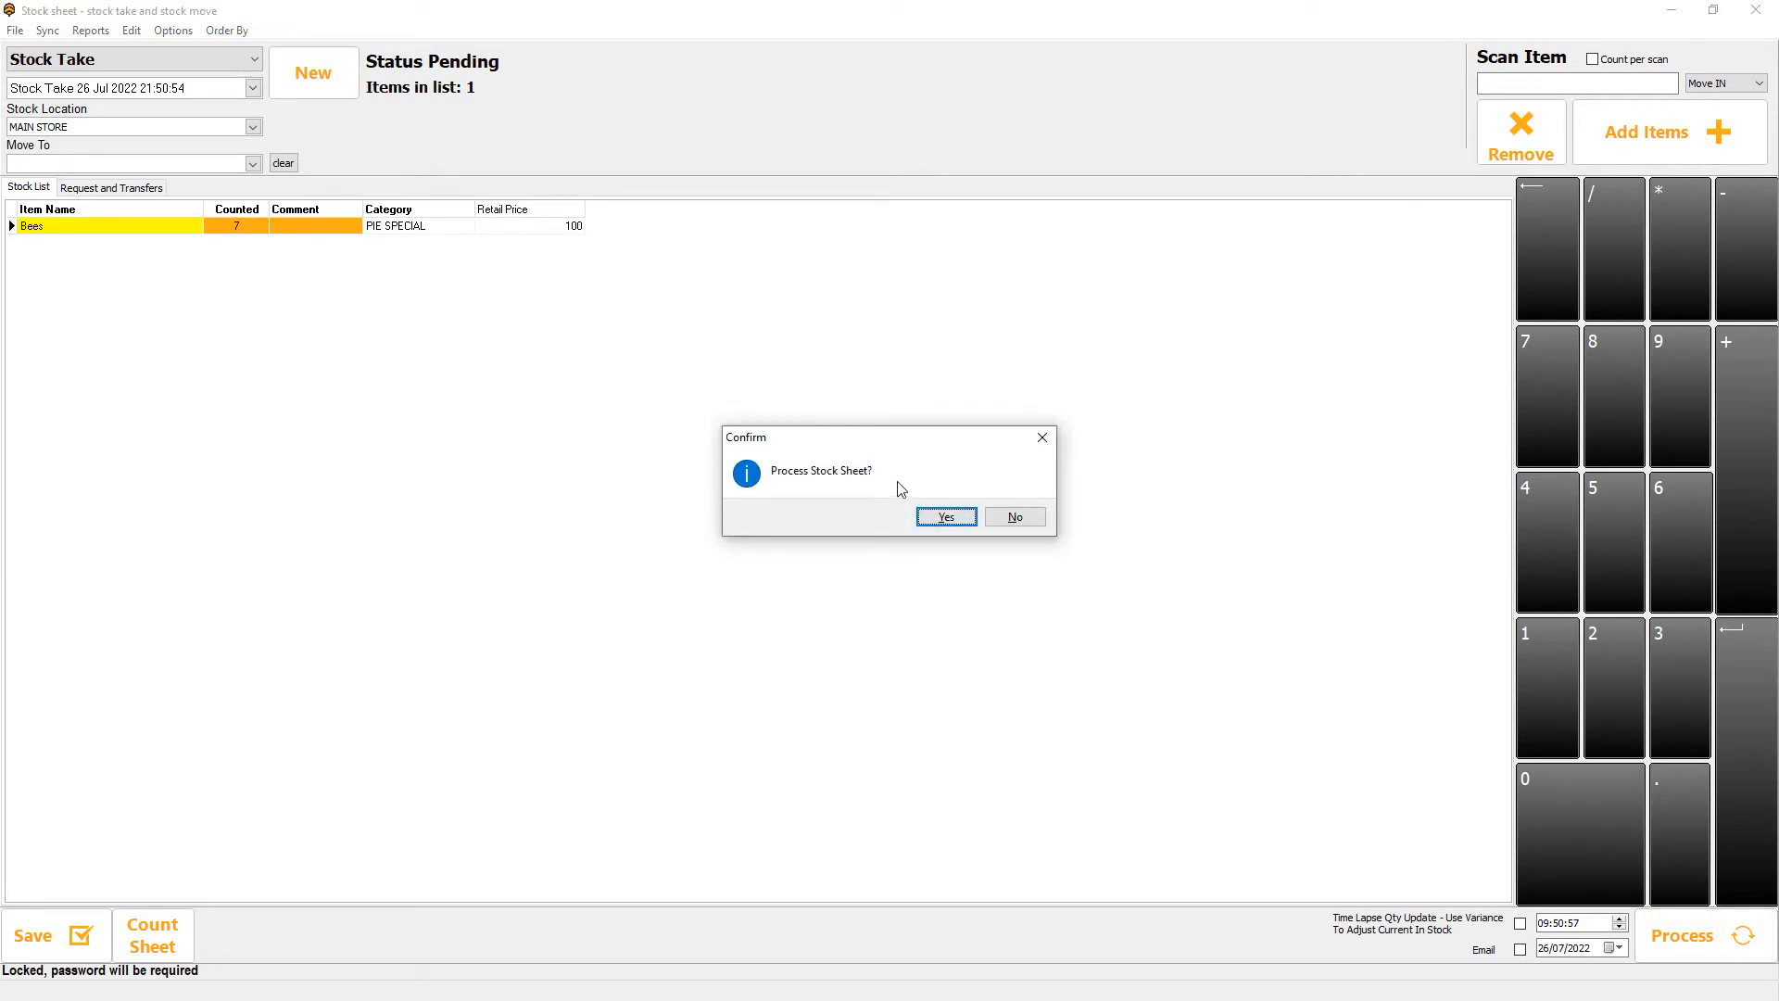
click(964, 521)
click(1019, 517)
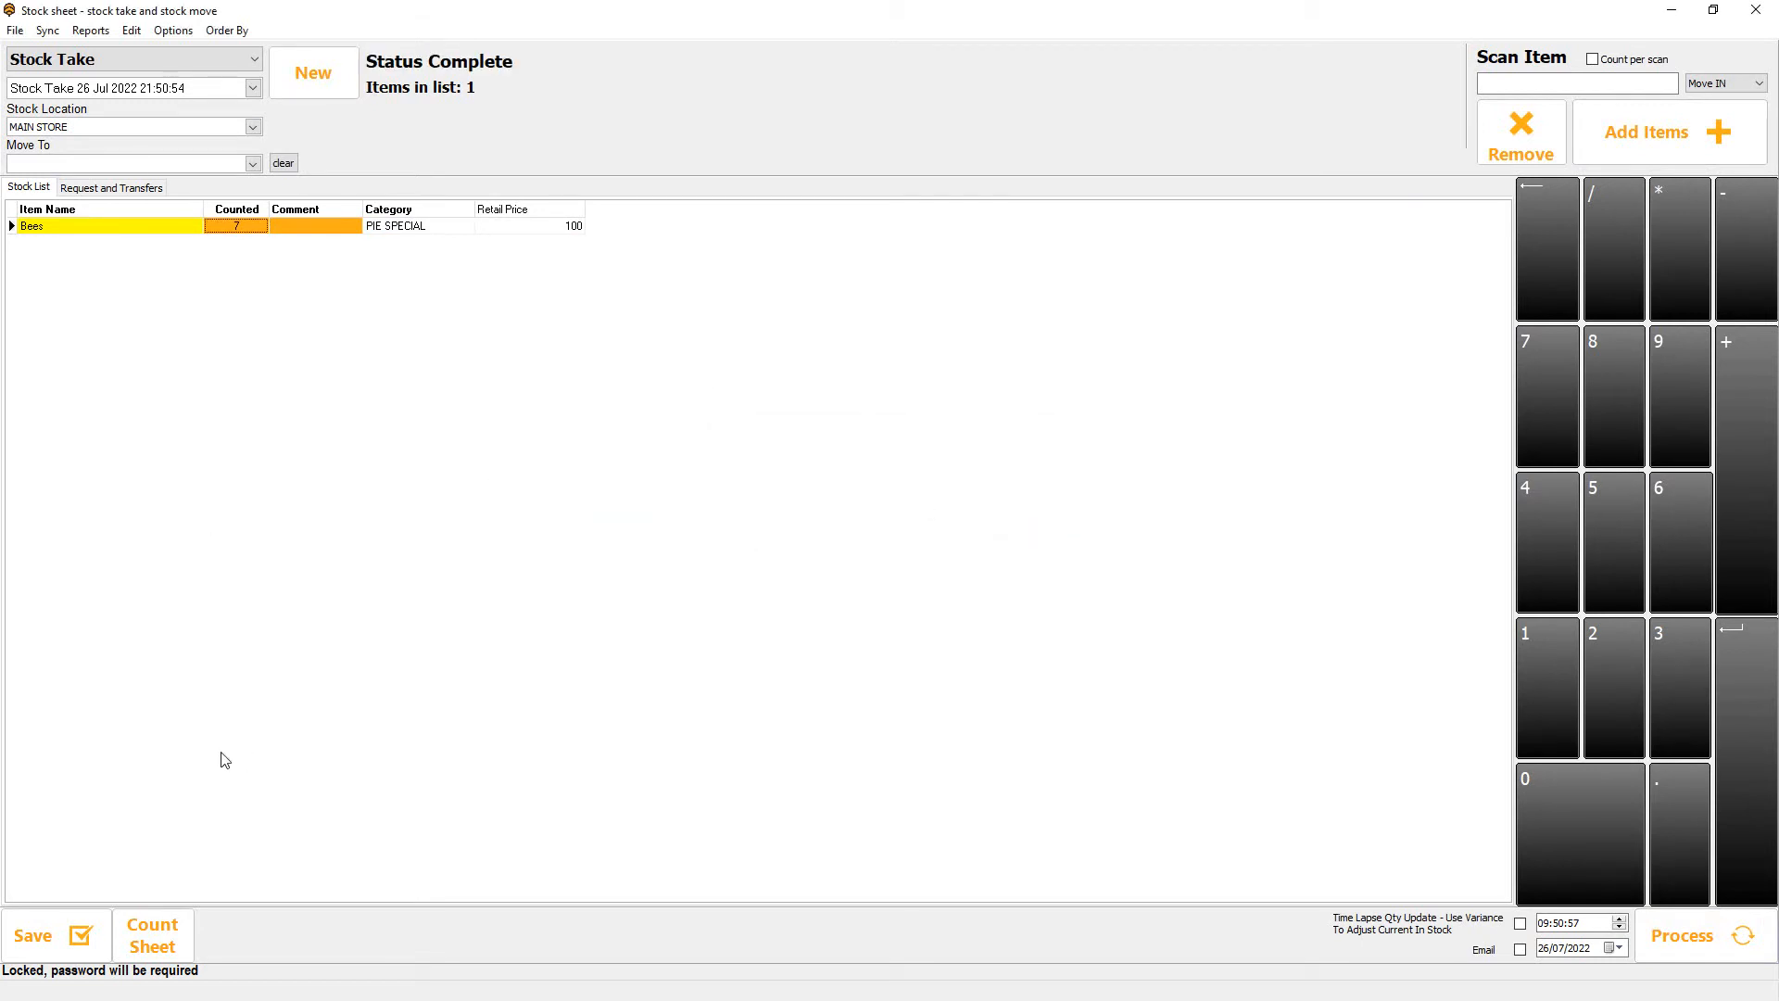
Preview the printable count sheet for Bees, and close the preview and its stock sheet options.
click(152, 936)
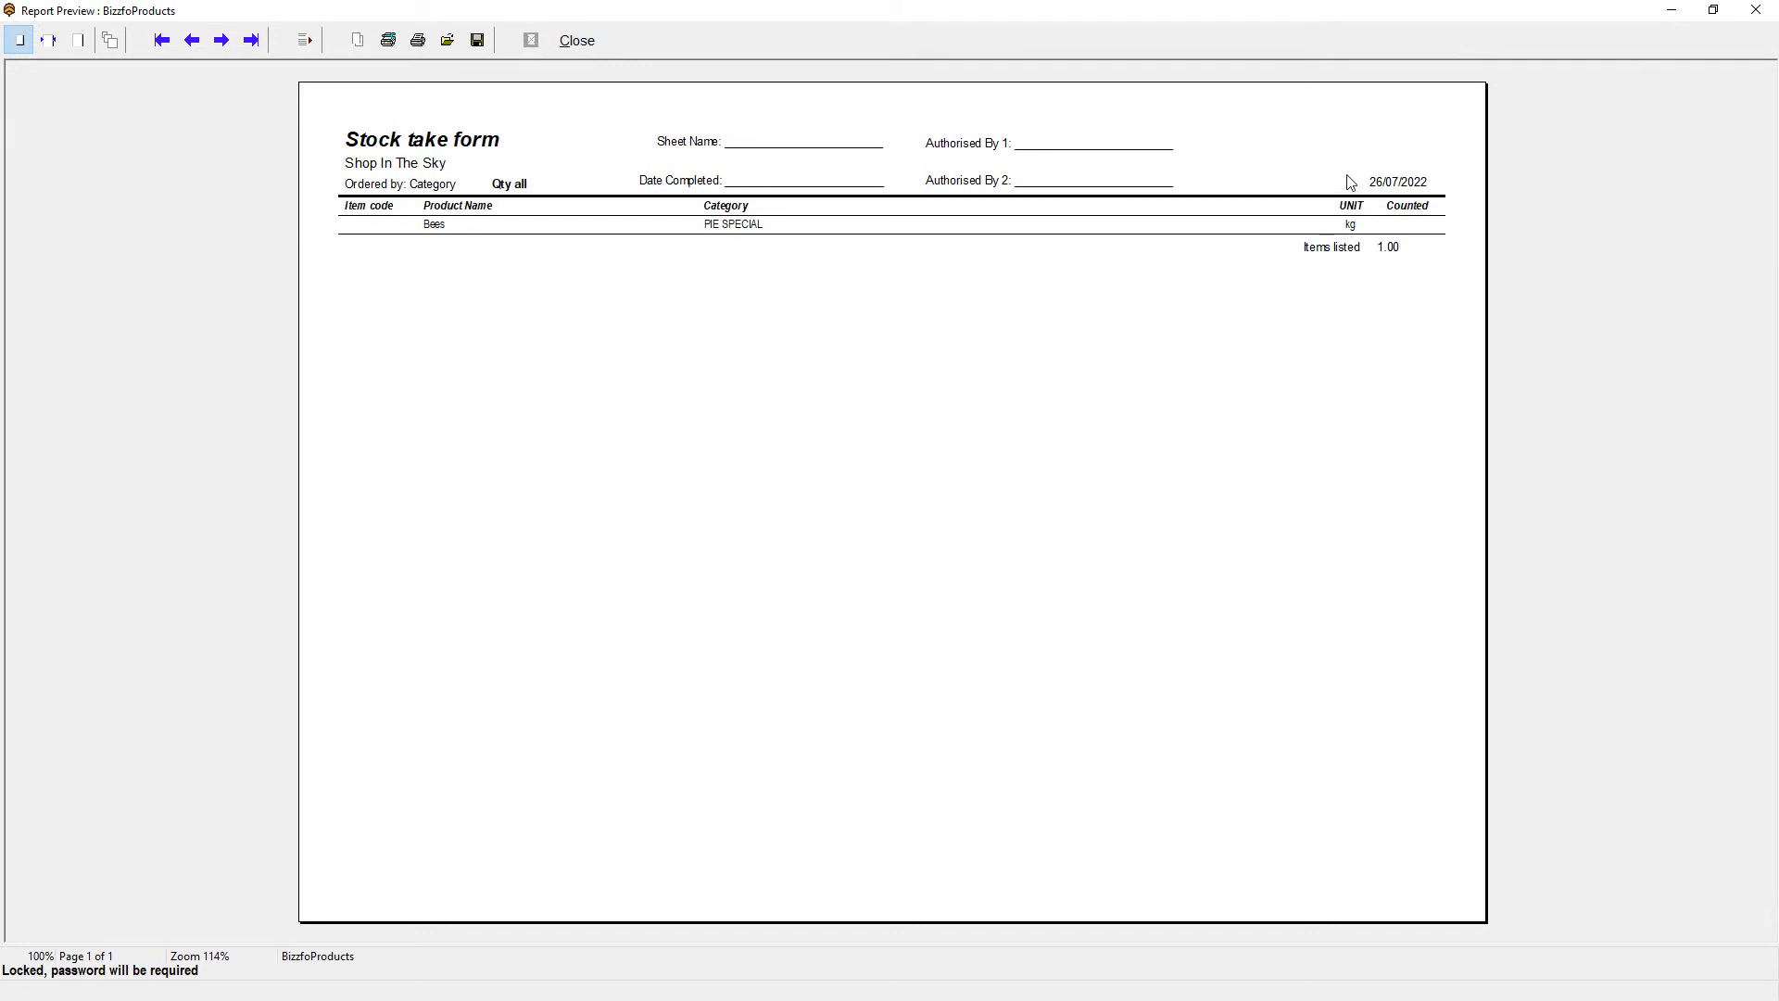
click(577, 42)
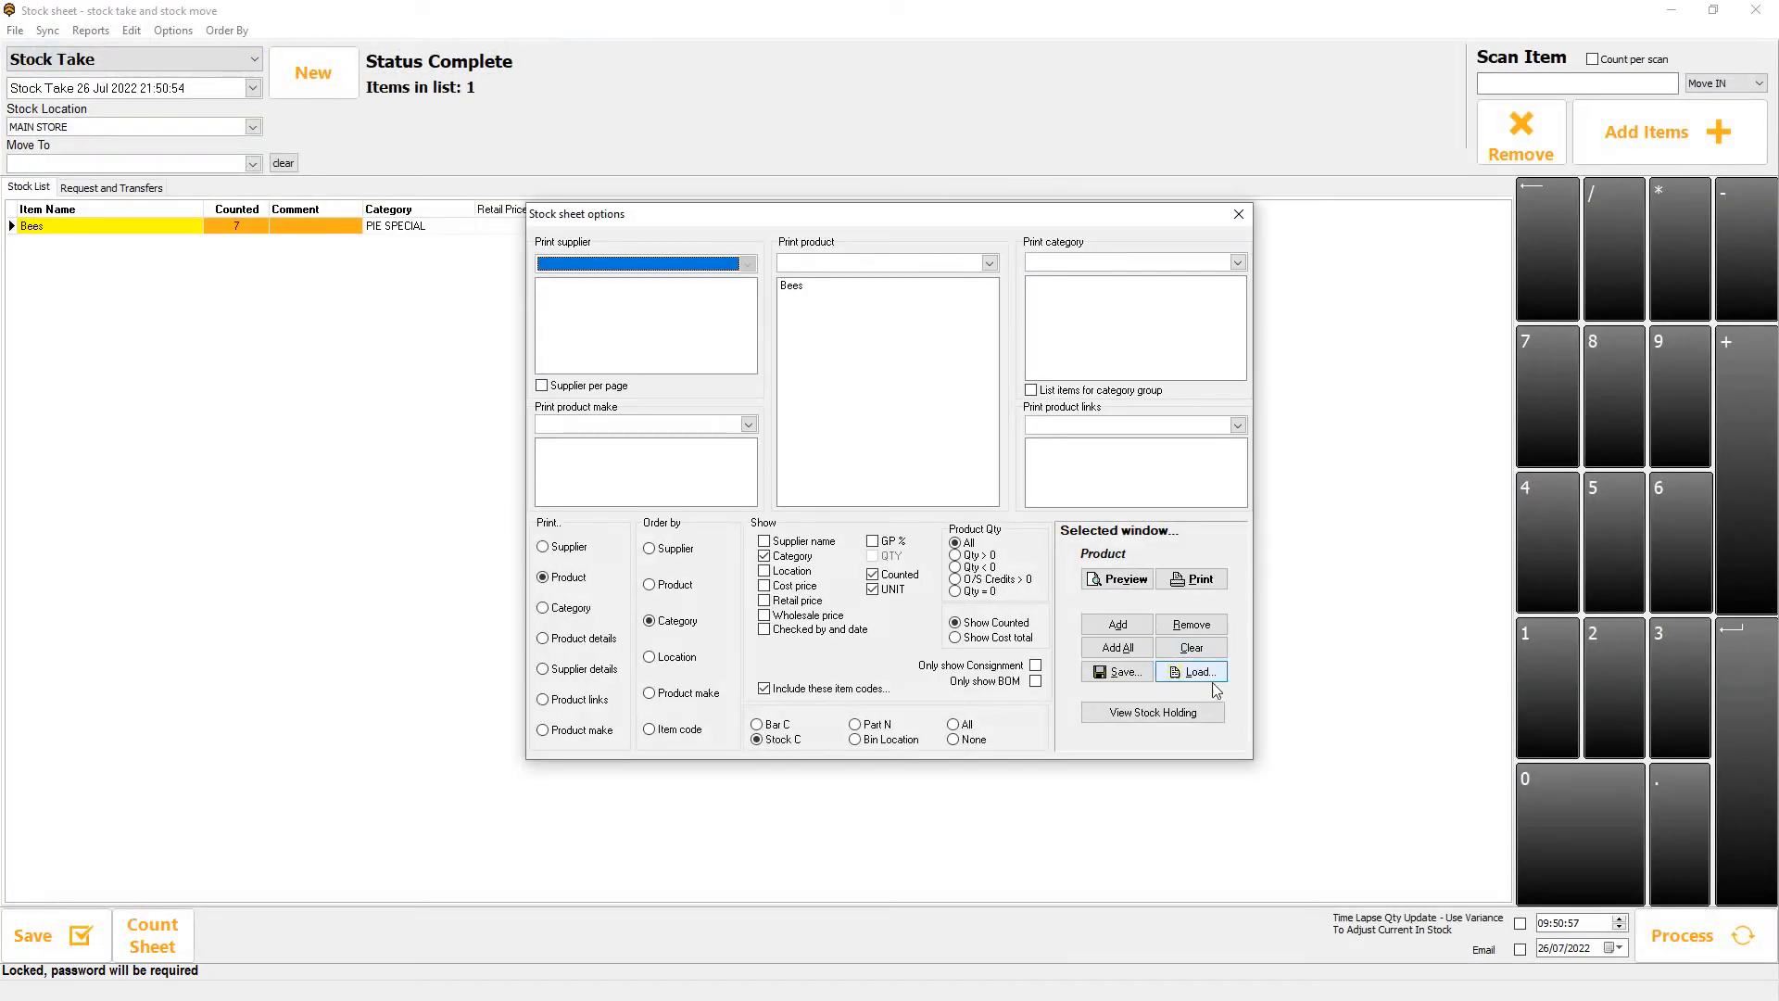
click(1239, 214)
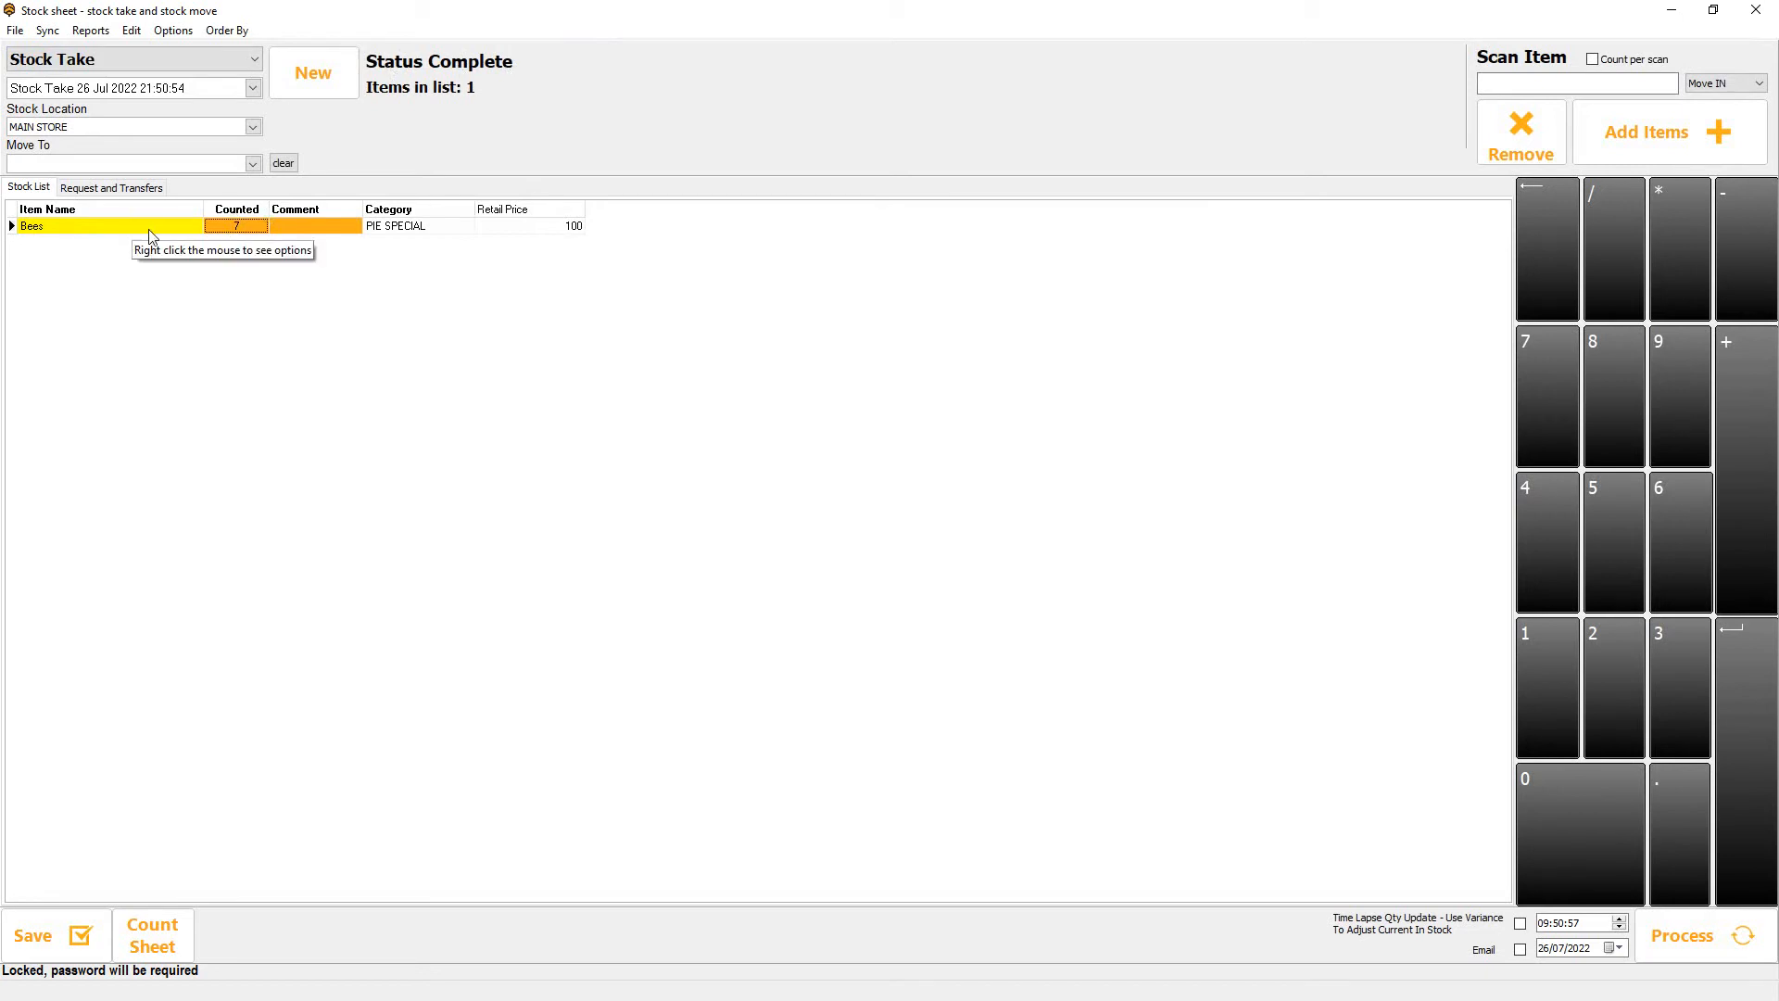
Repeat the completed stock take, transferring all its items to a new stock sheet.
click(181, 32)
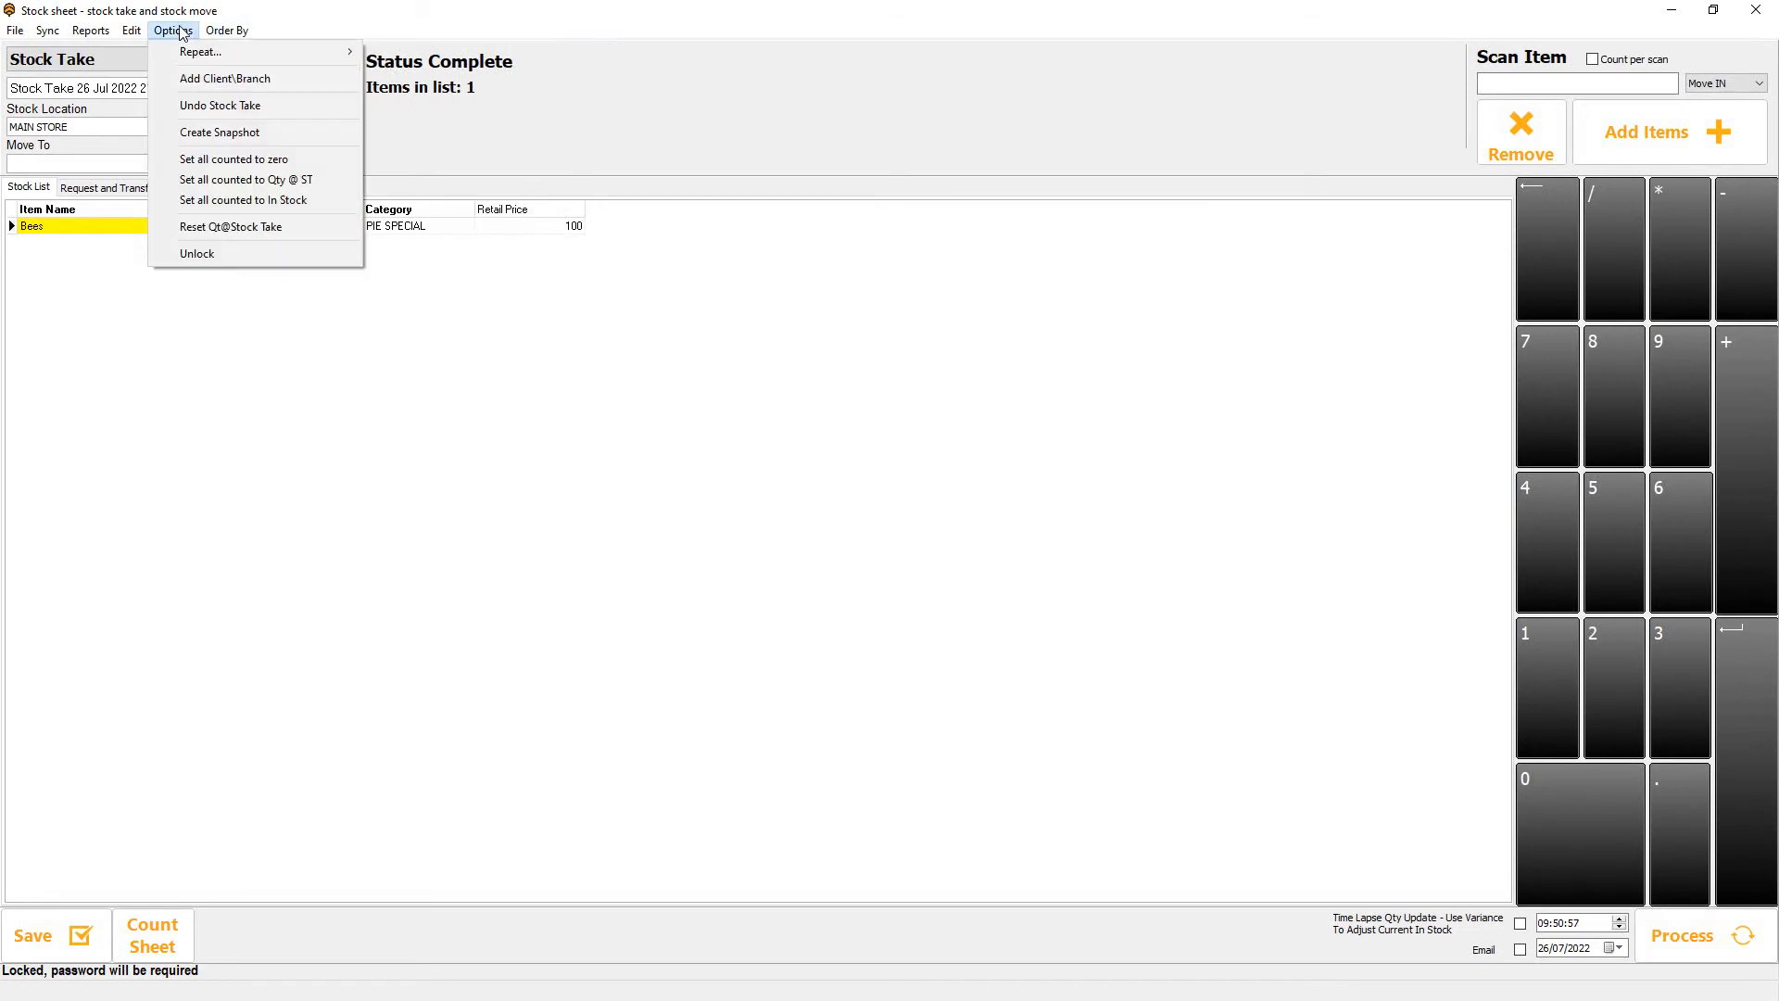
mouse_move(182, 52)
click(468, 55)
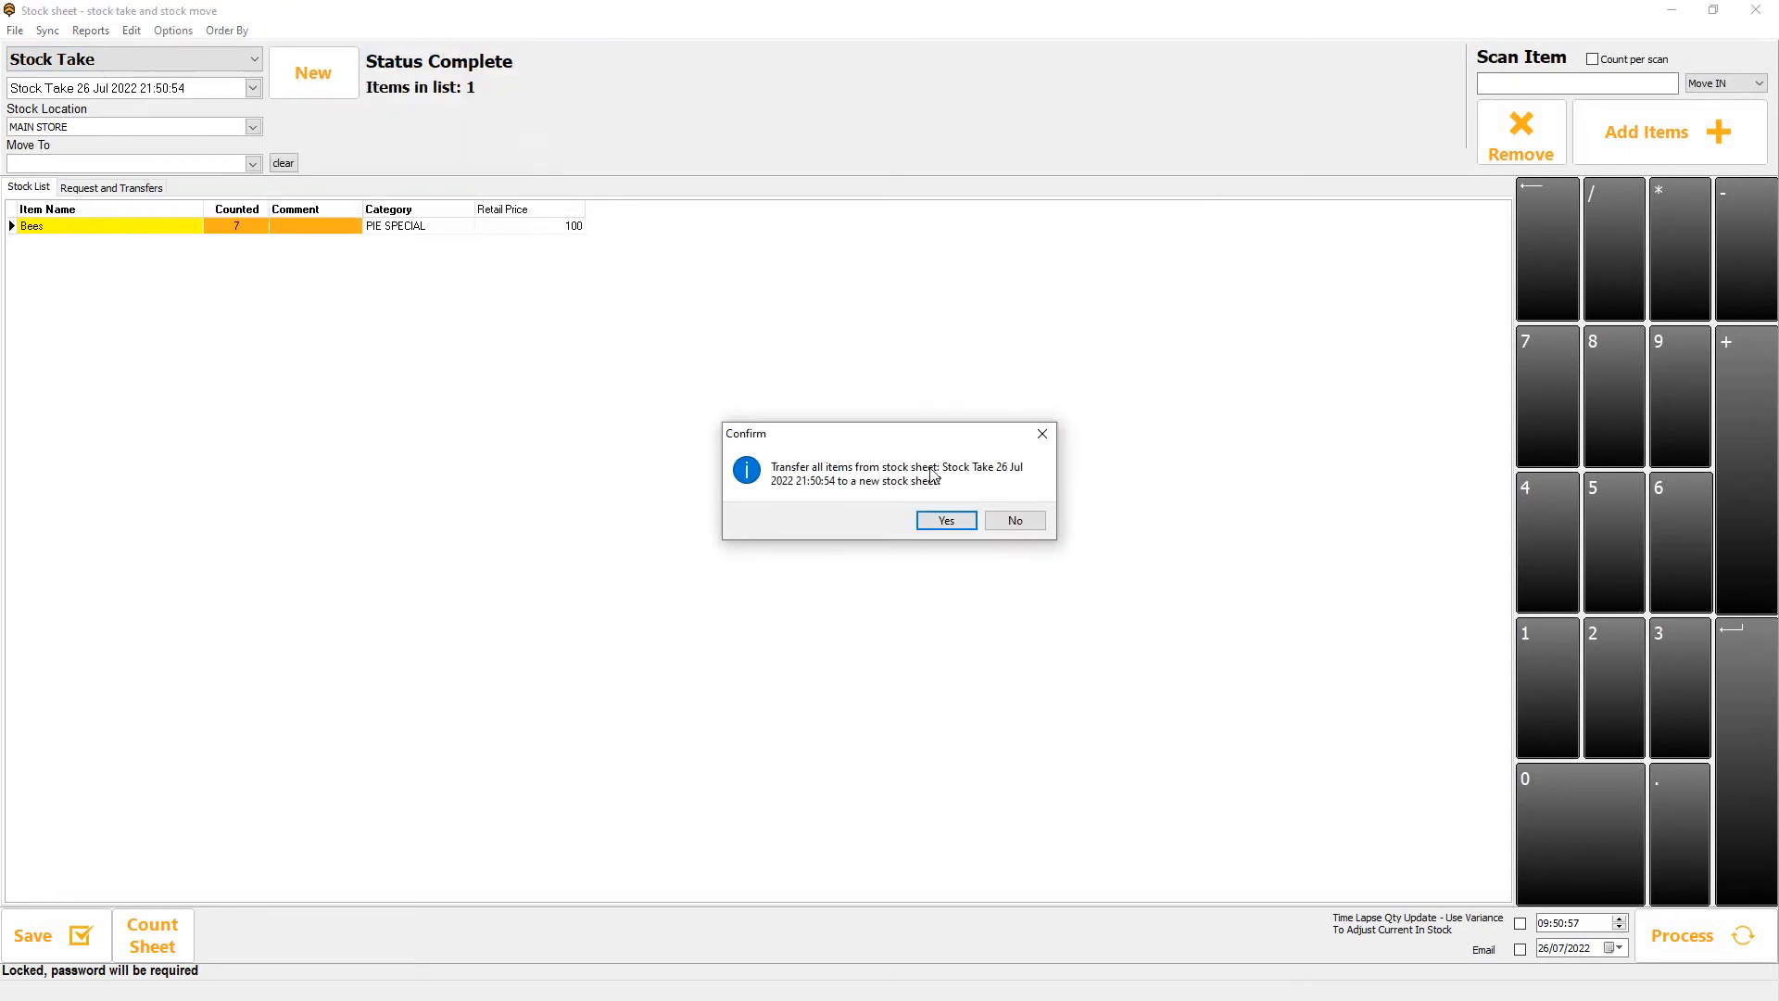
click(946, 521)
click(906, 508)
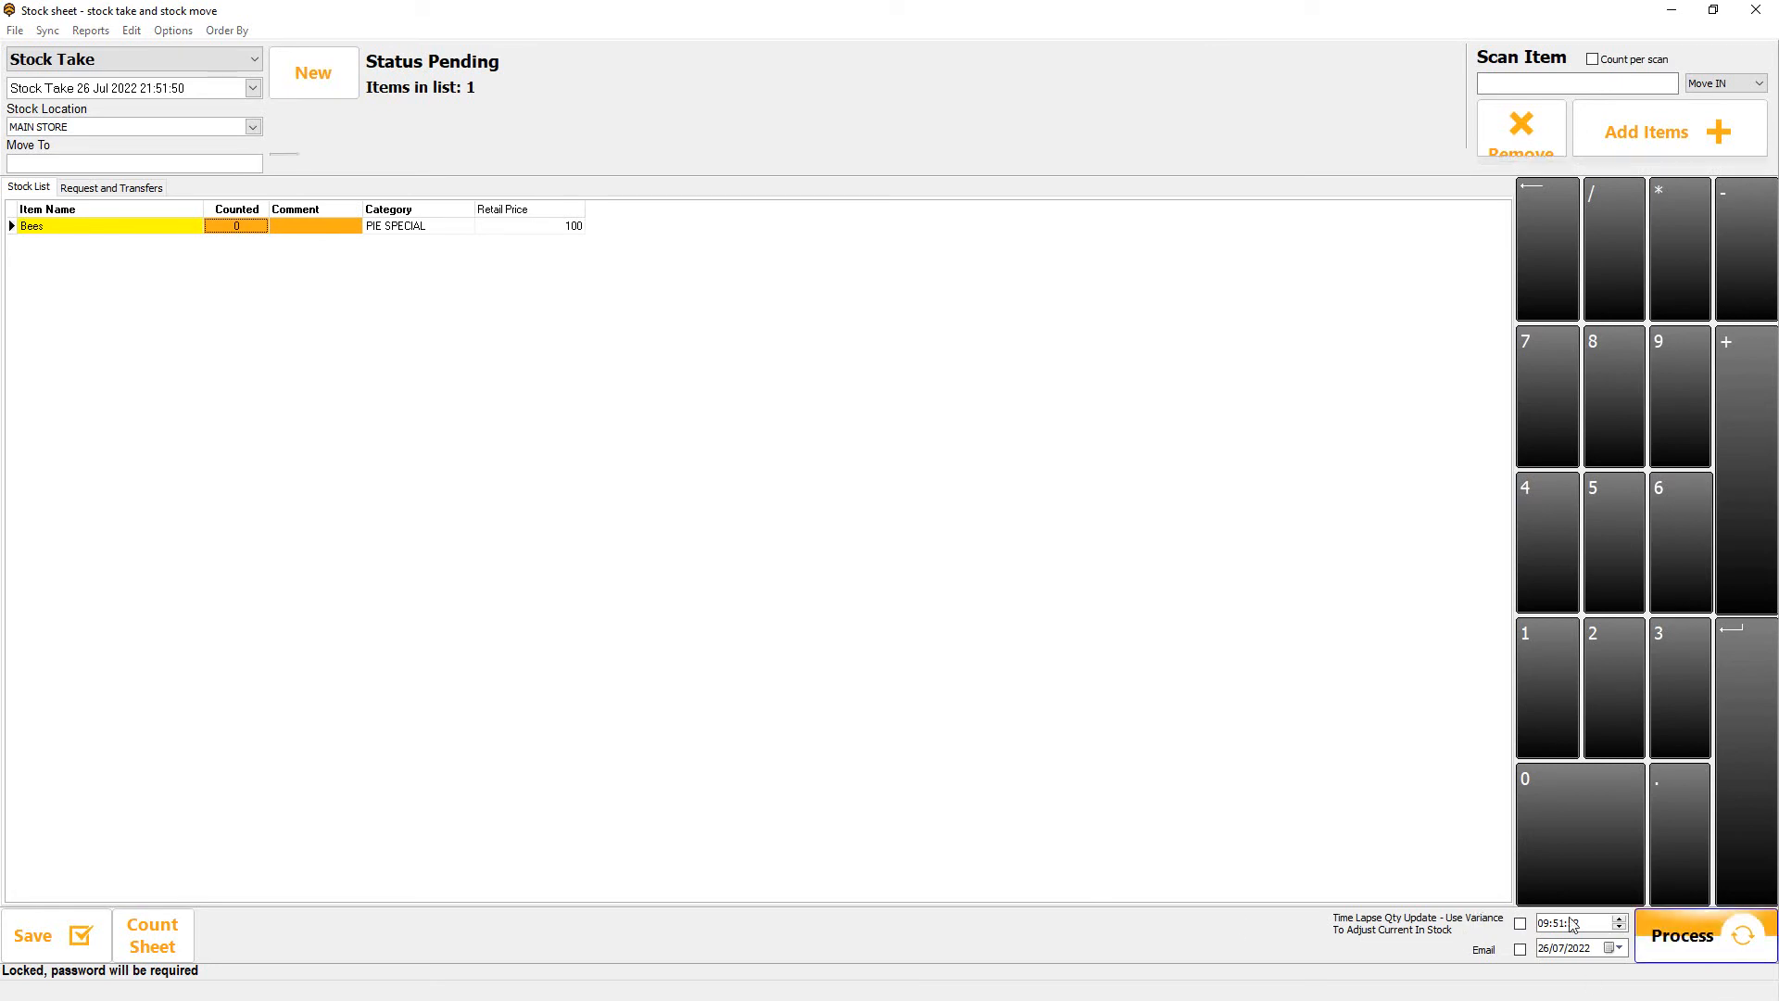
Process the repeated stock sheet with the Bees count left at 0.
click(1680, 936)
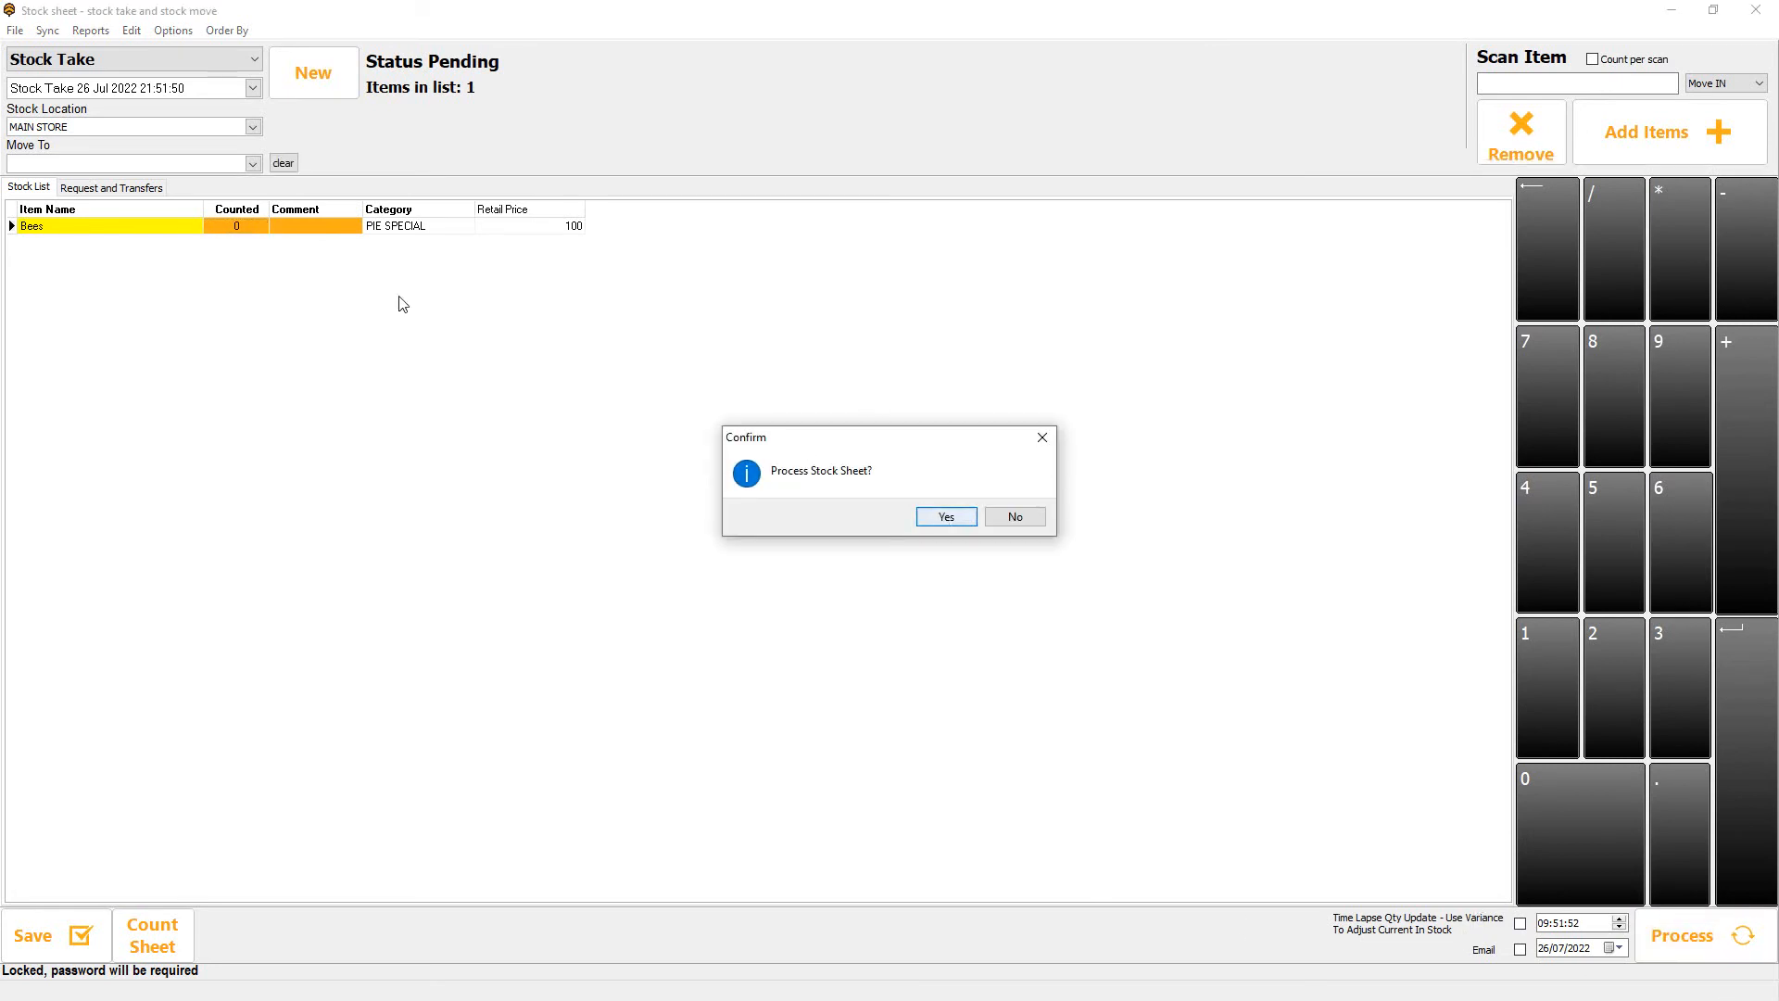
click(948, 519)
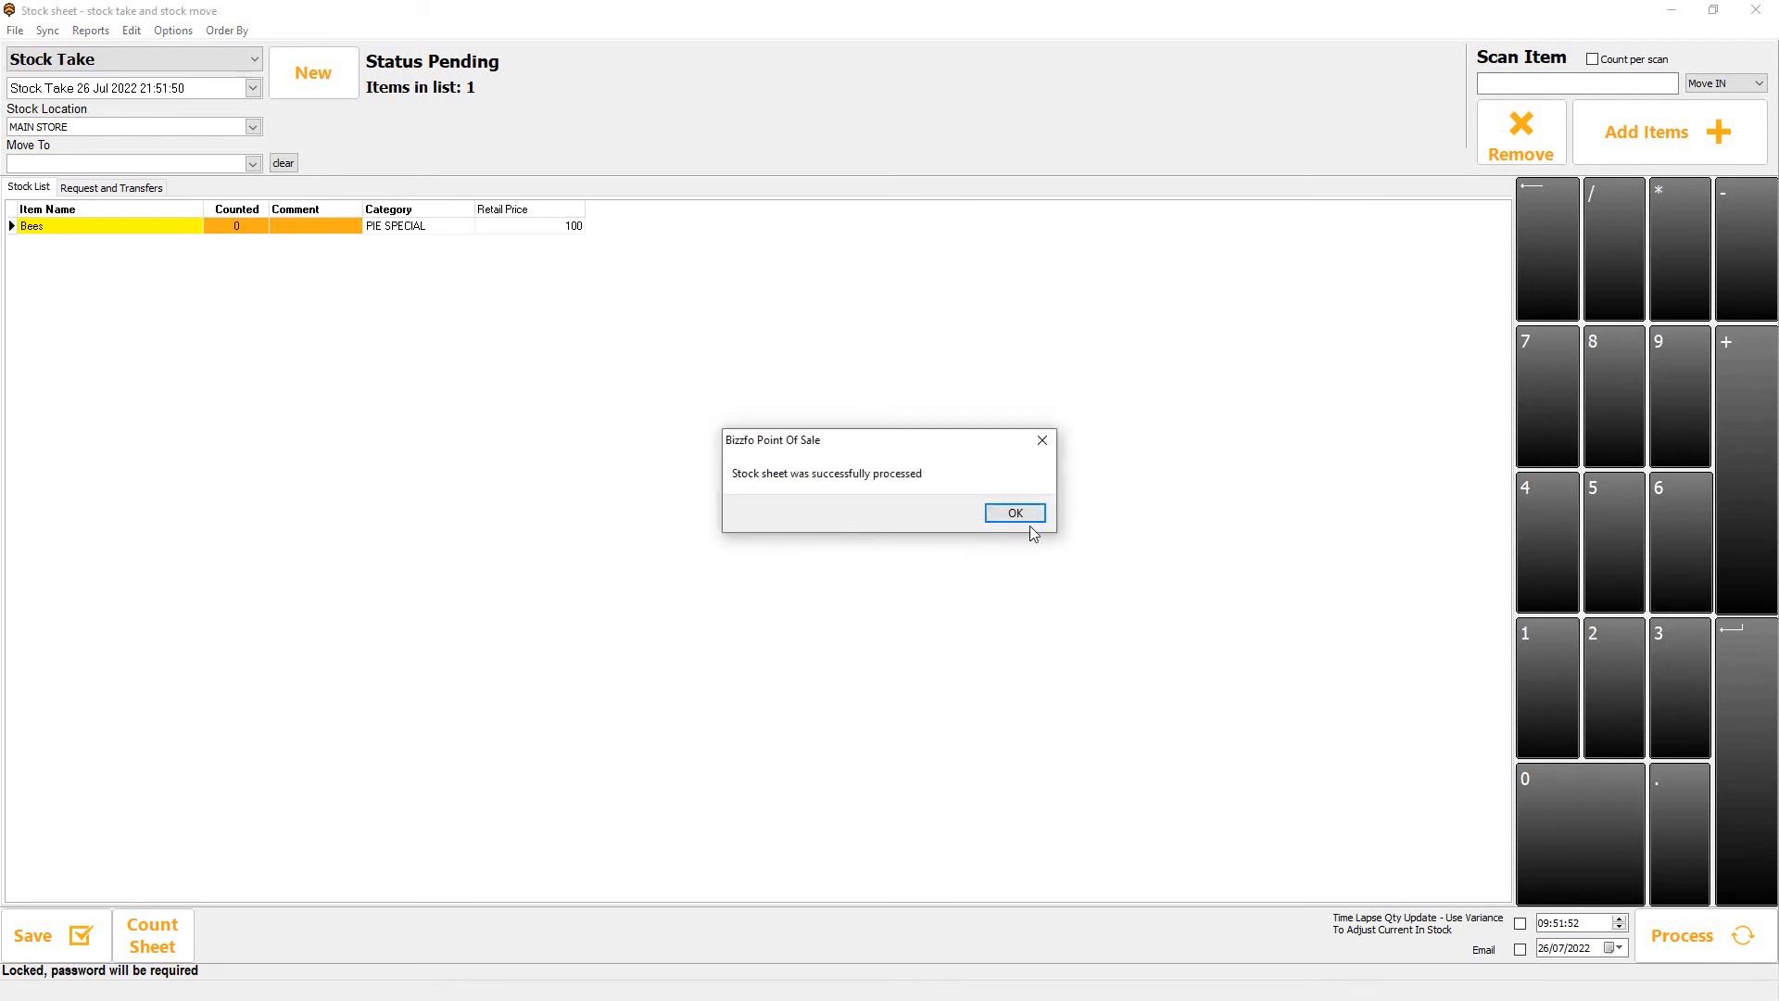
click(1015, 513)
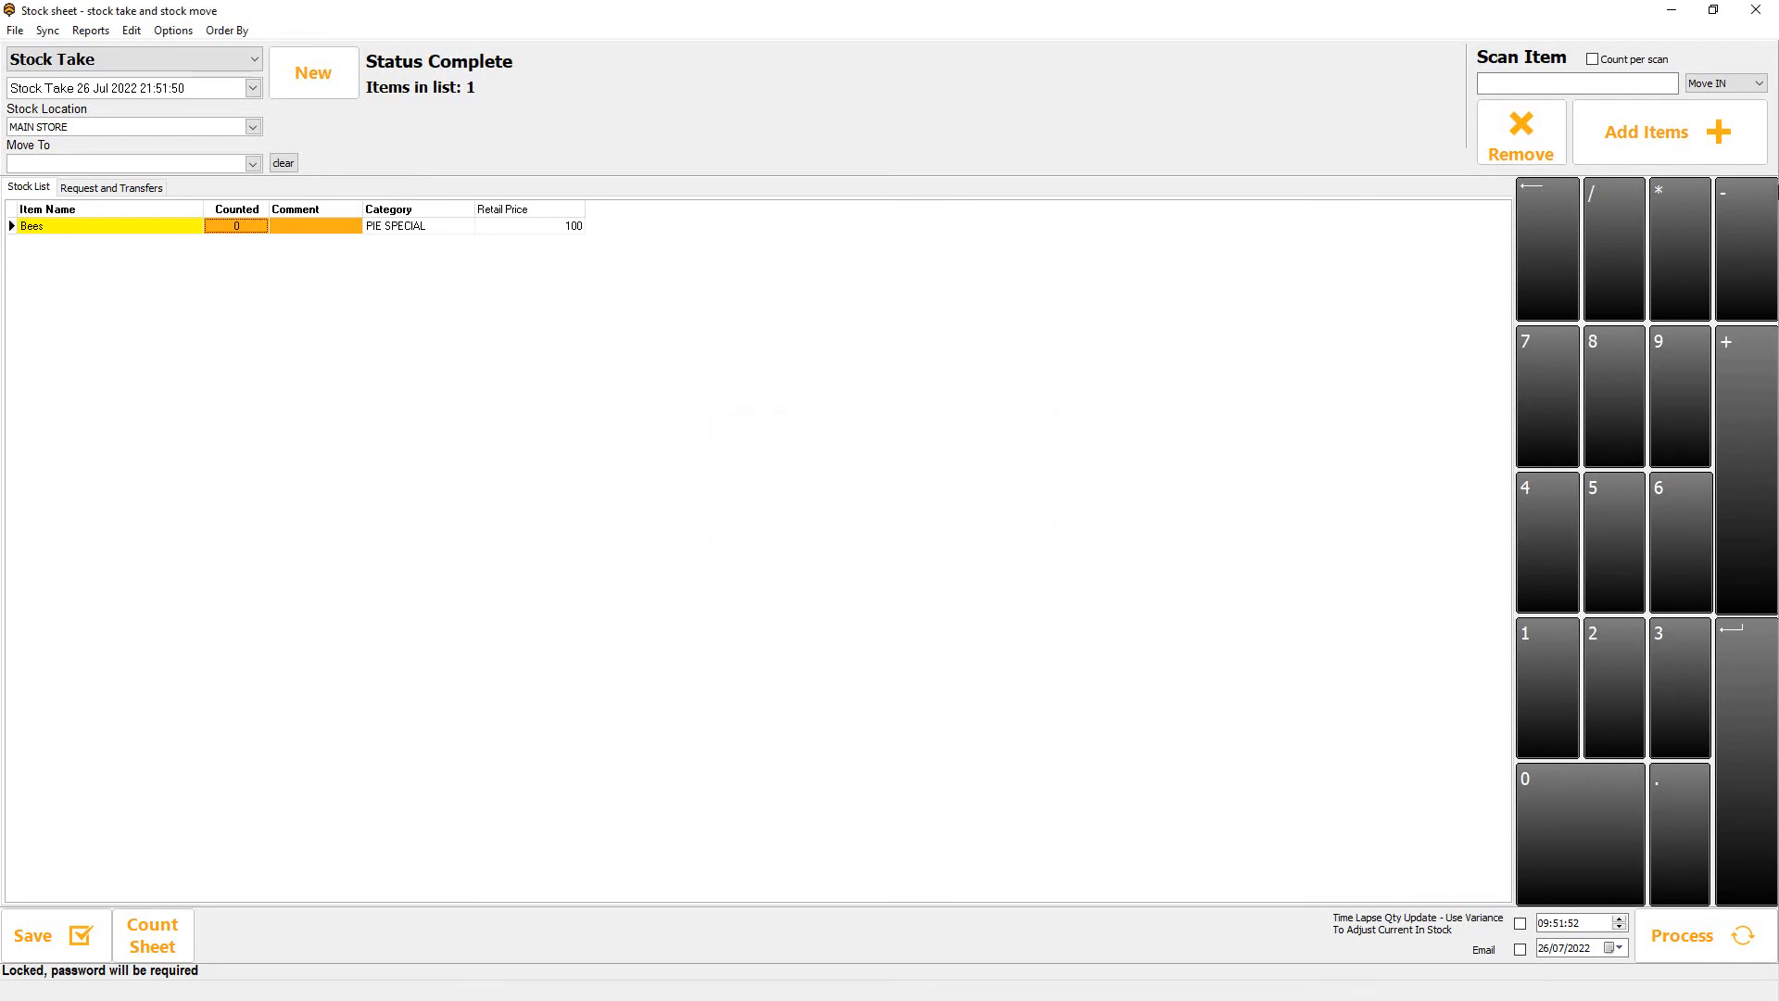
Close the stock sheet, exit the point of sale station and open the stocktake from Inventory.
click(1755, 11)
click(682, 722)
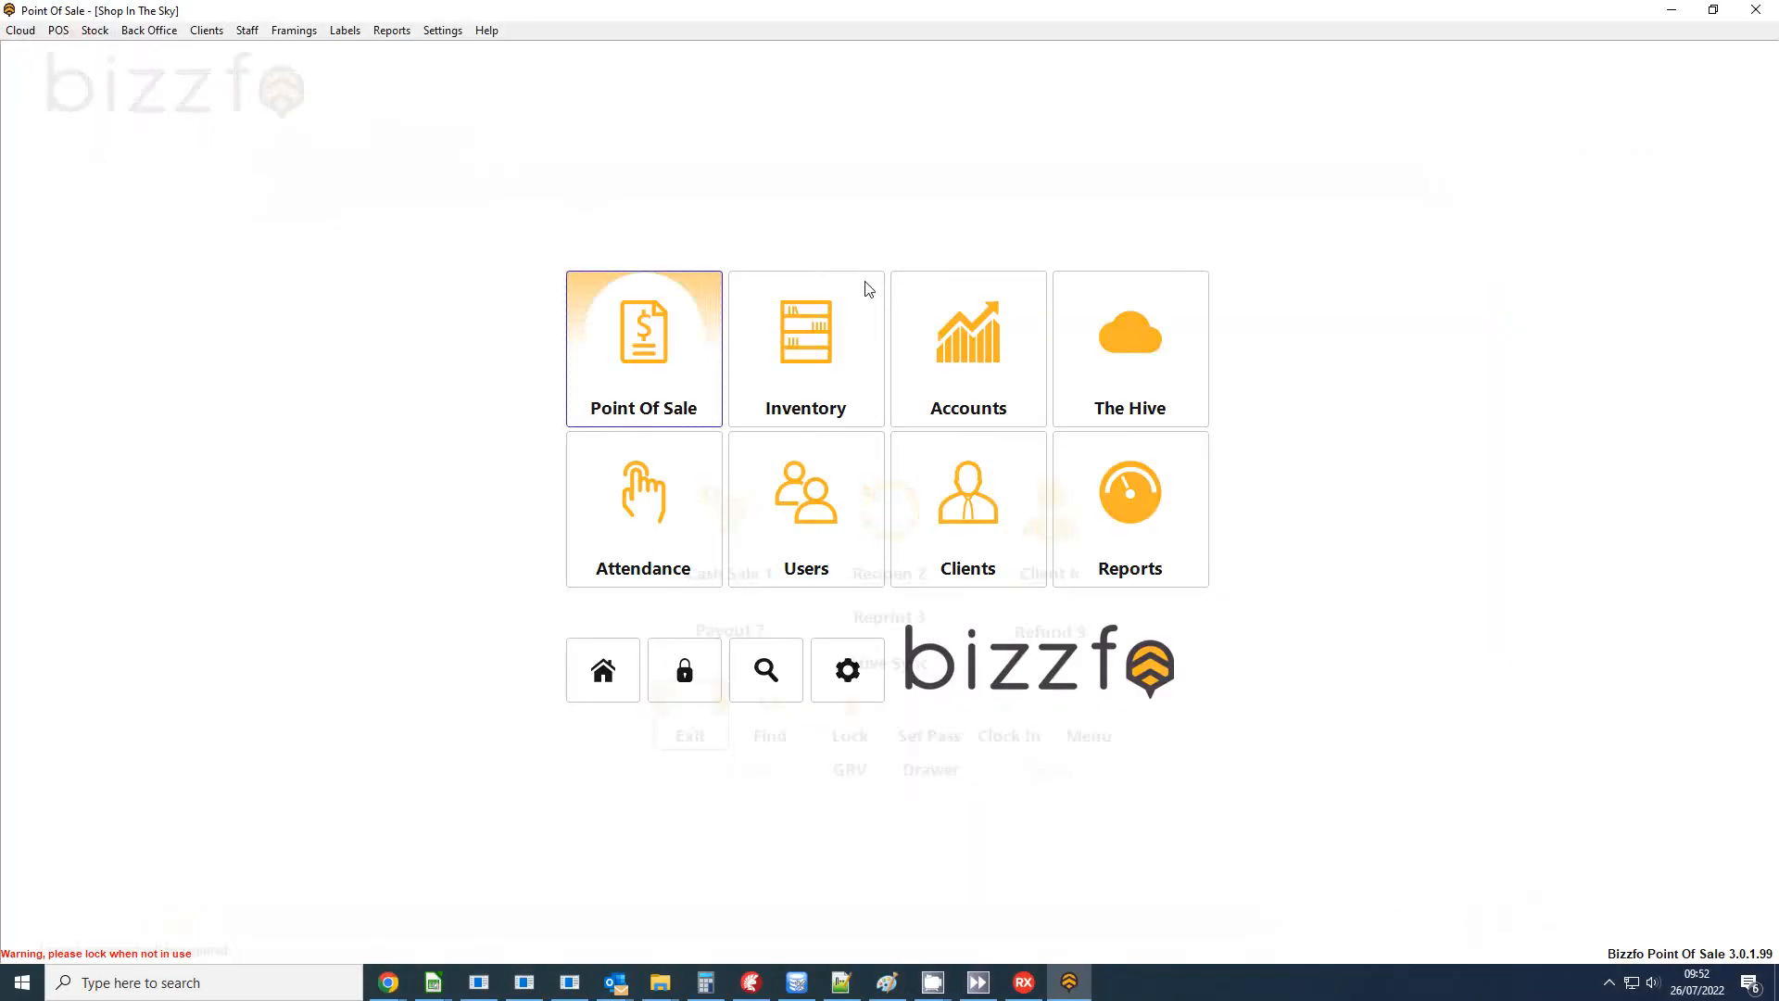
click(834, 347)
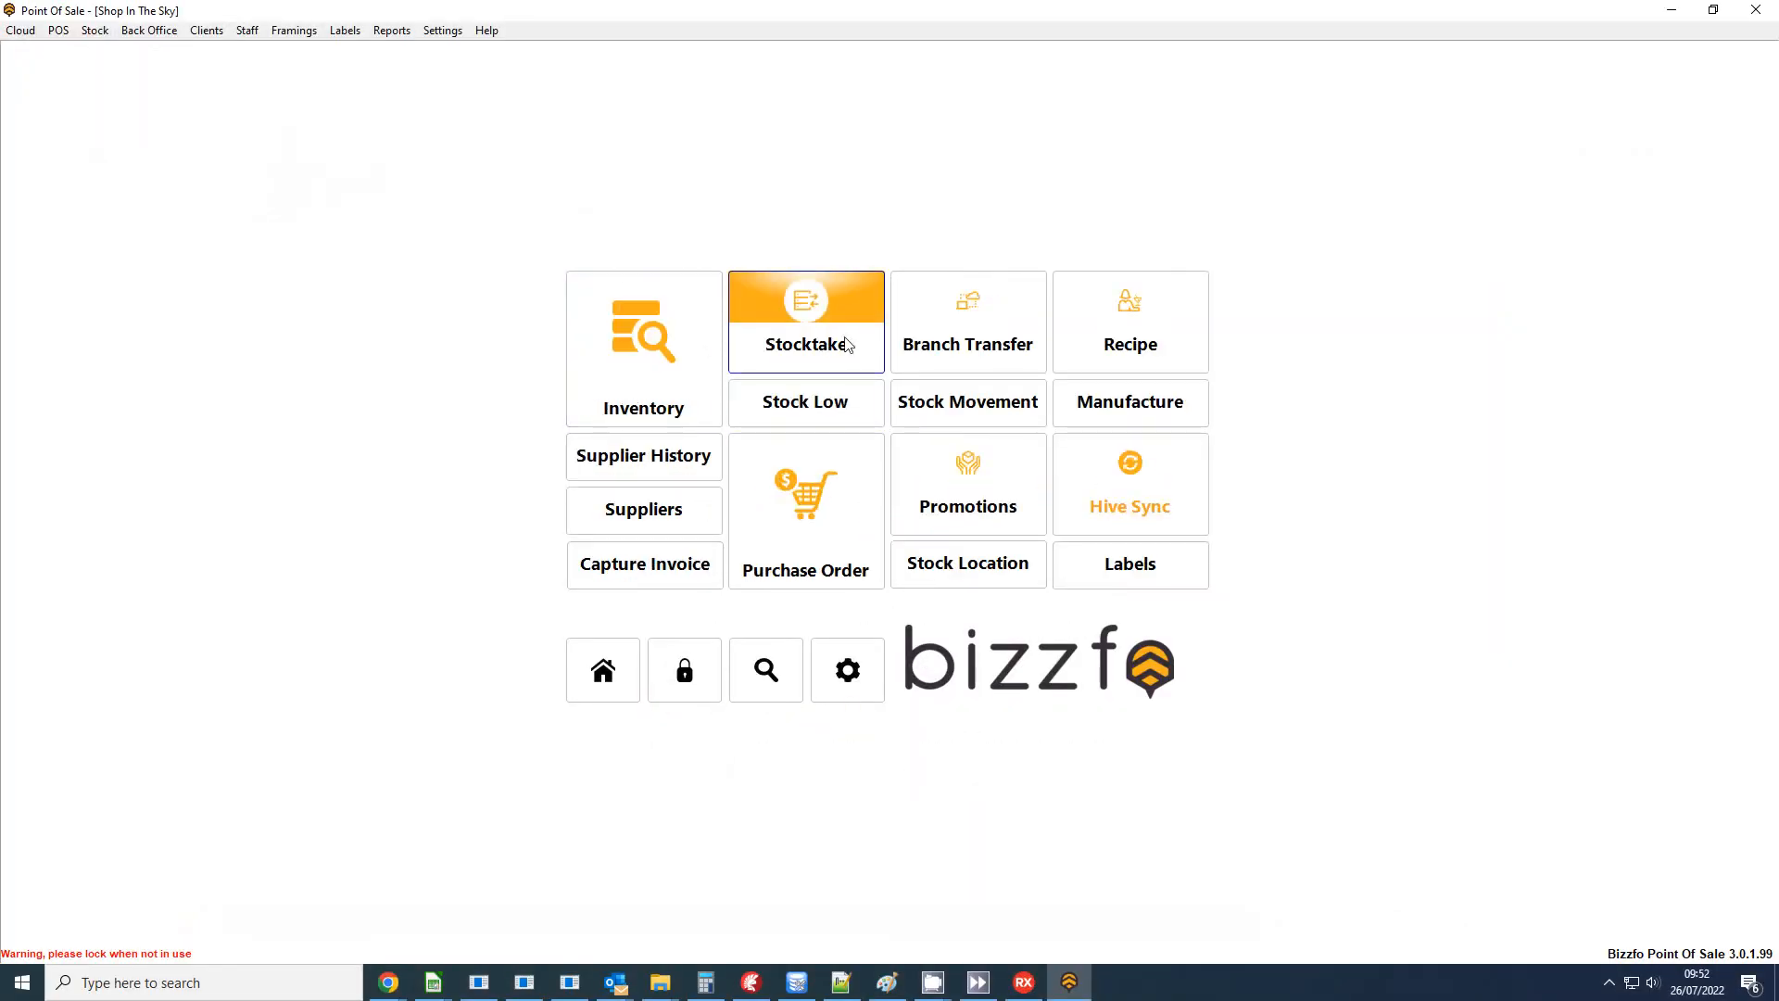
click(834, 346)
Choose the Stock Take type and load the sheet Stock Take 26 Jul 2022 21:51:50.
click(139, 58)
click(139, 82)
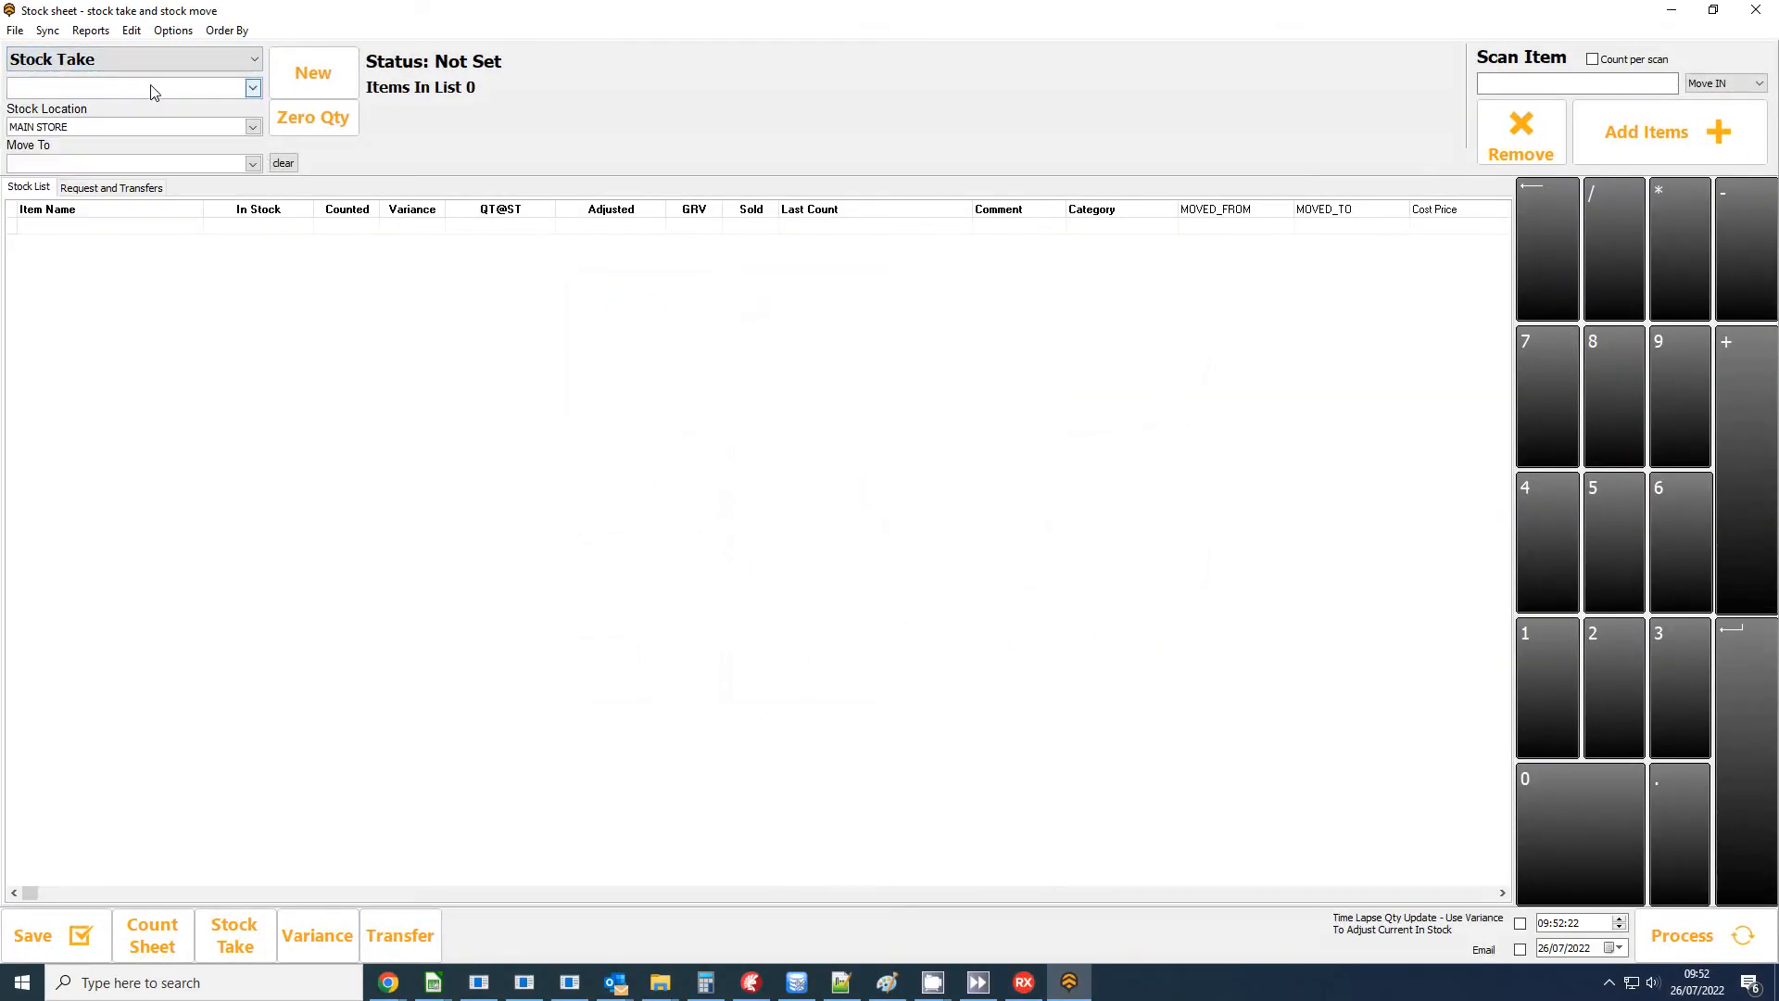
click(125, 90)
click(125, 108)
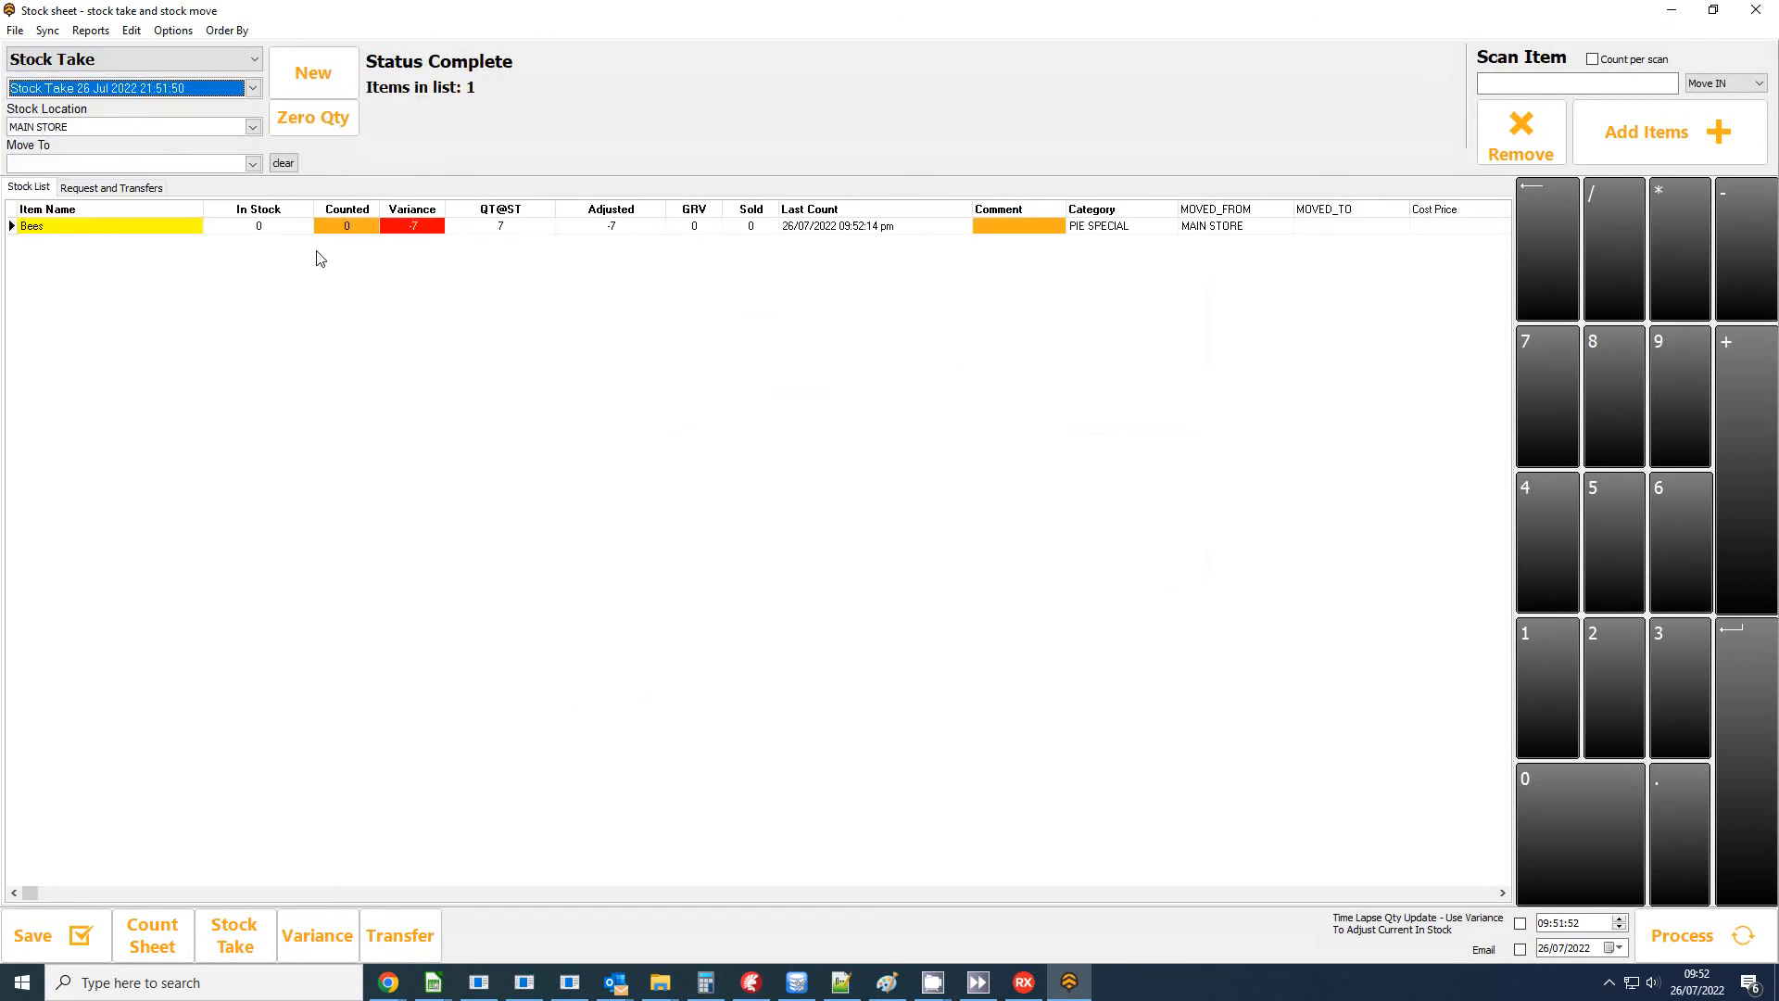
Open the variance report of stock adjustments and filter it on the product "bee".
click(317, 936)
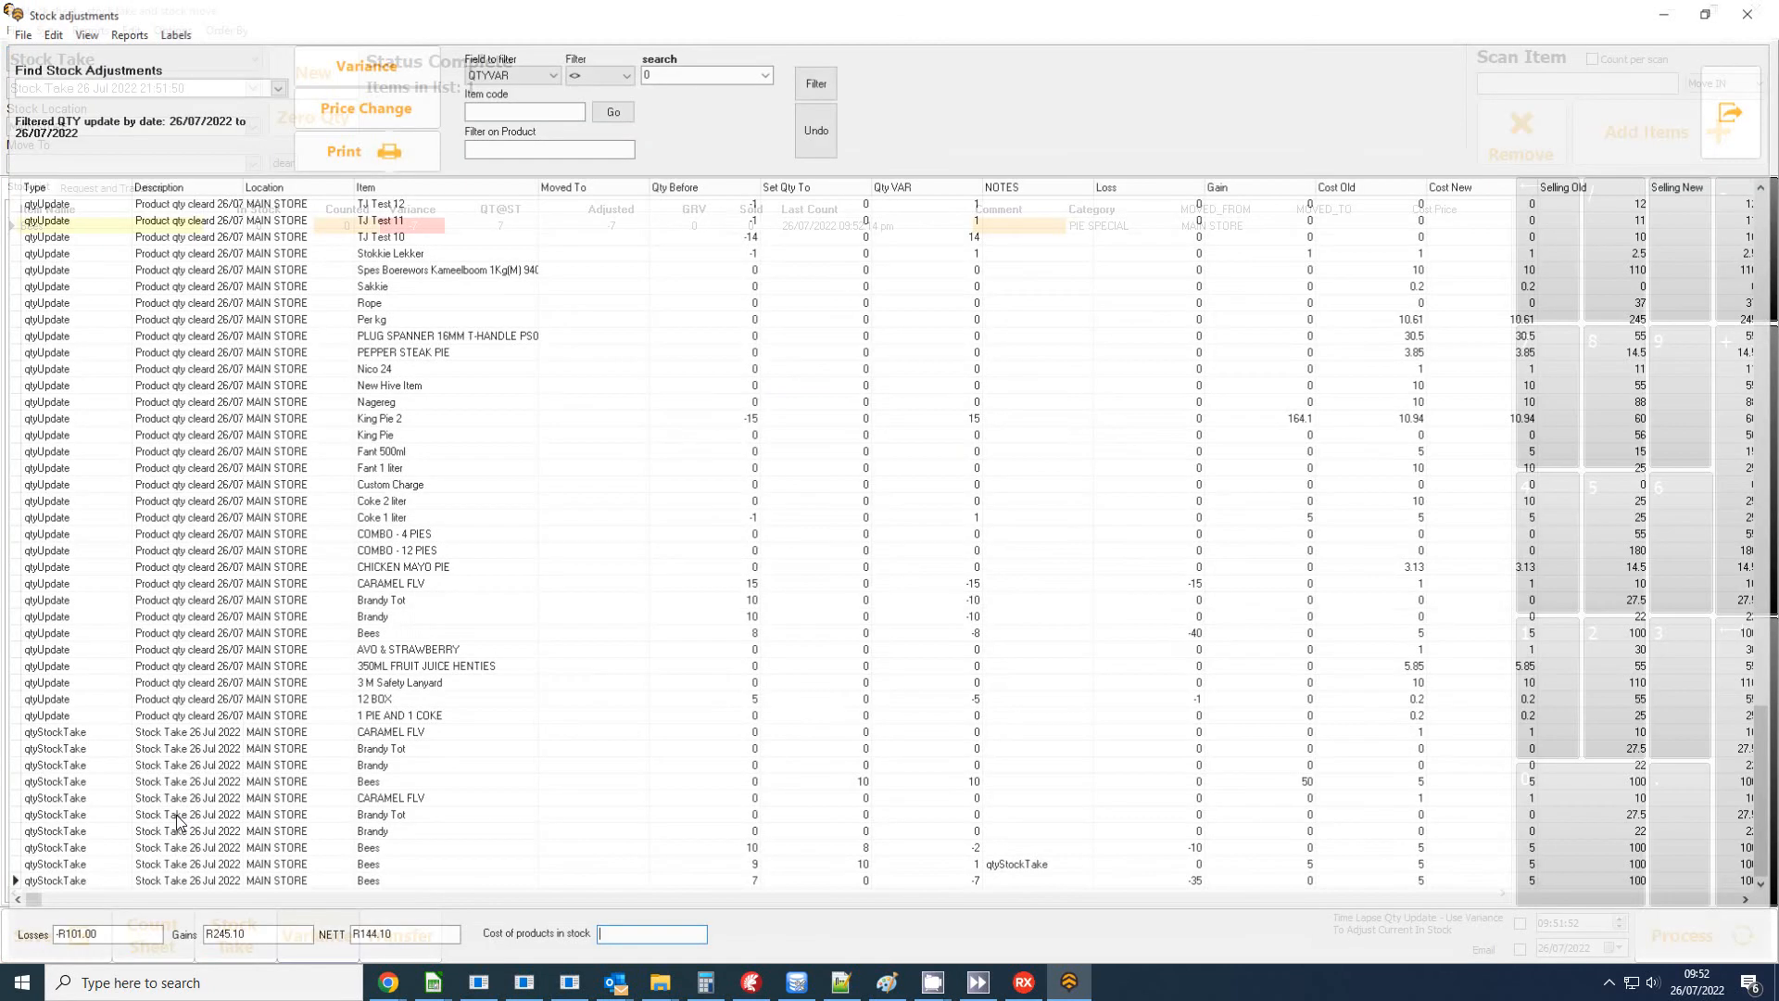
click(556, 149)
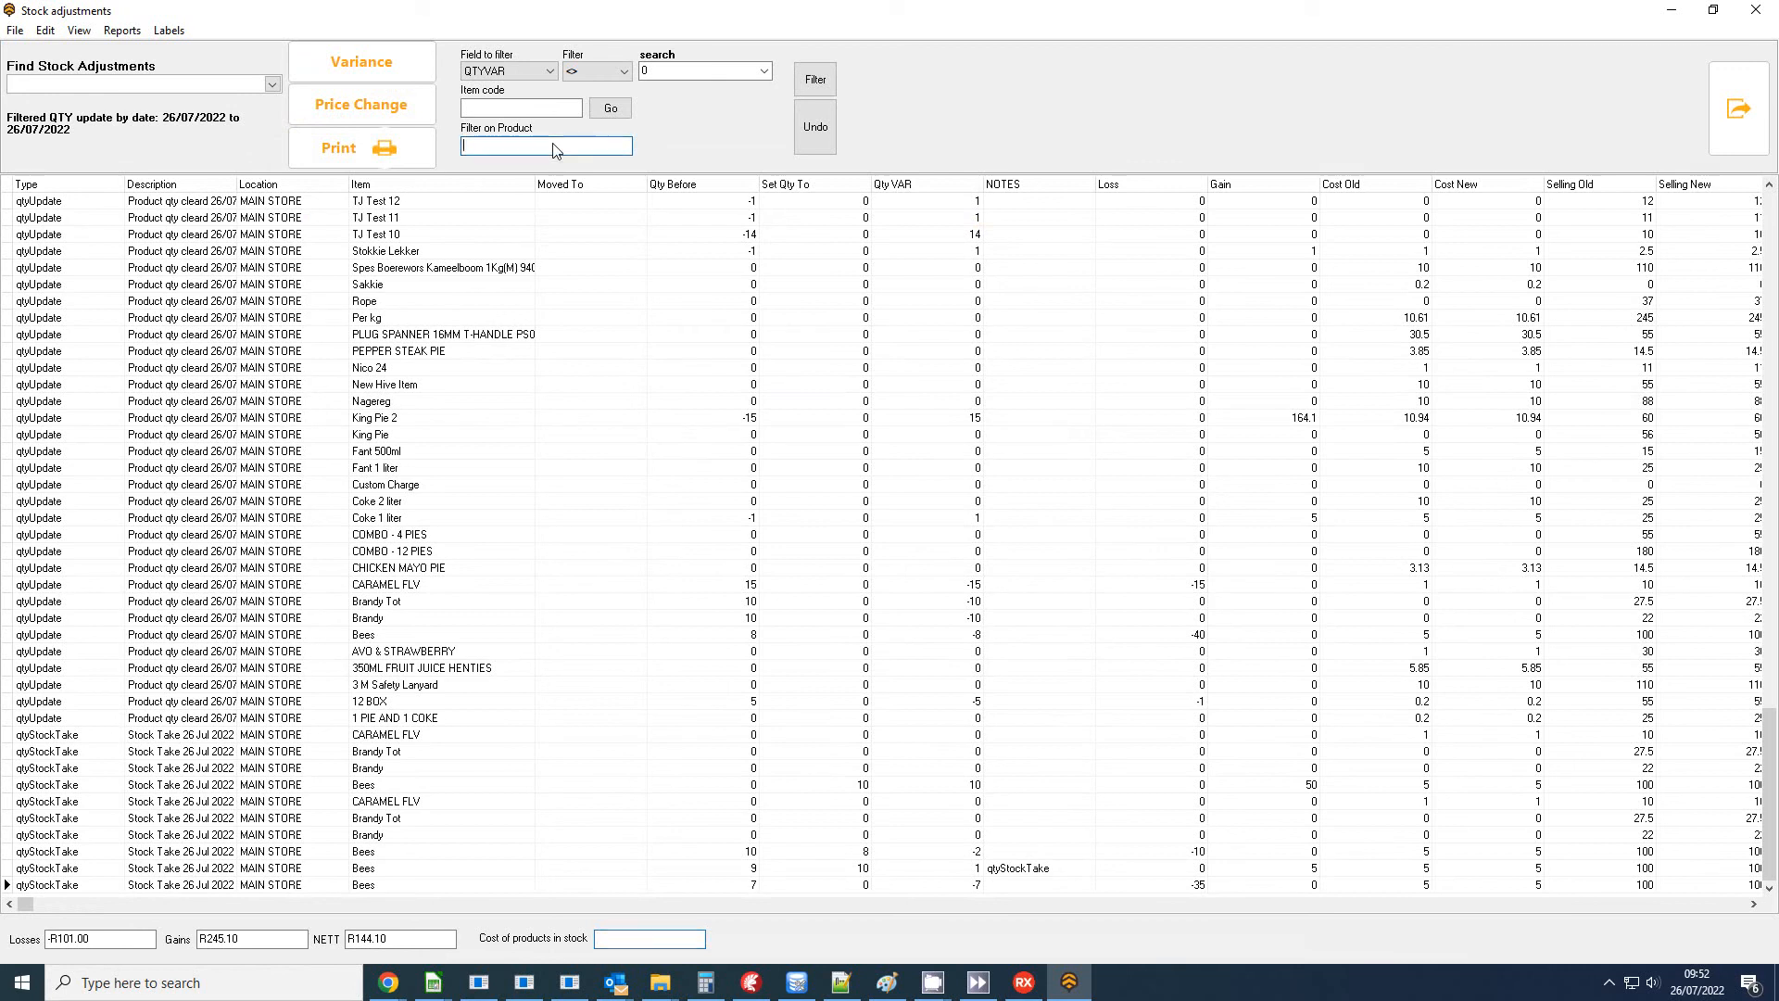
text(bee)
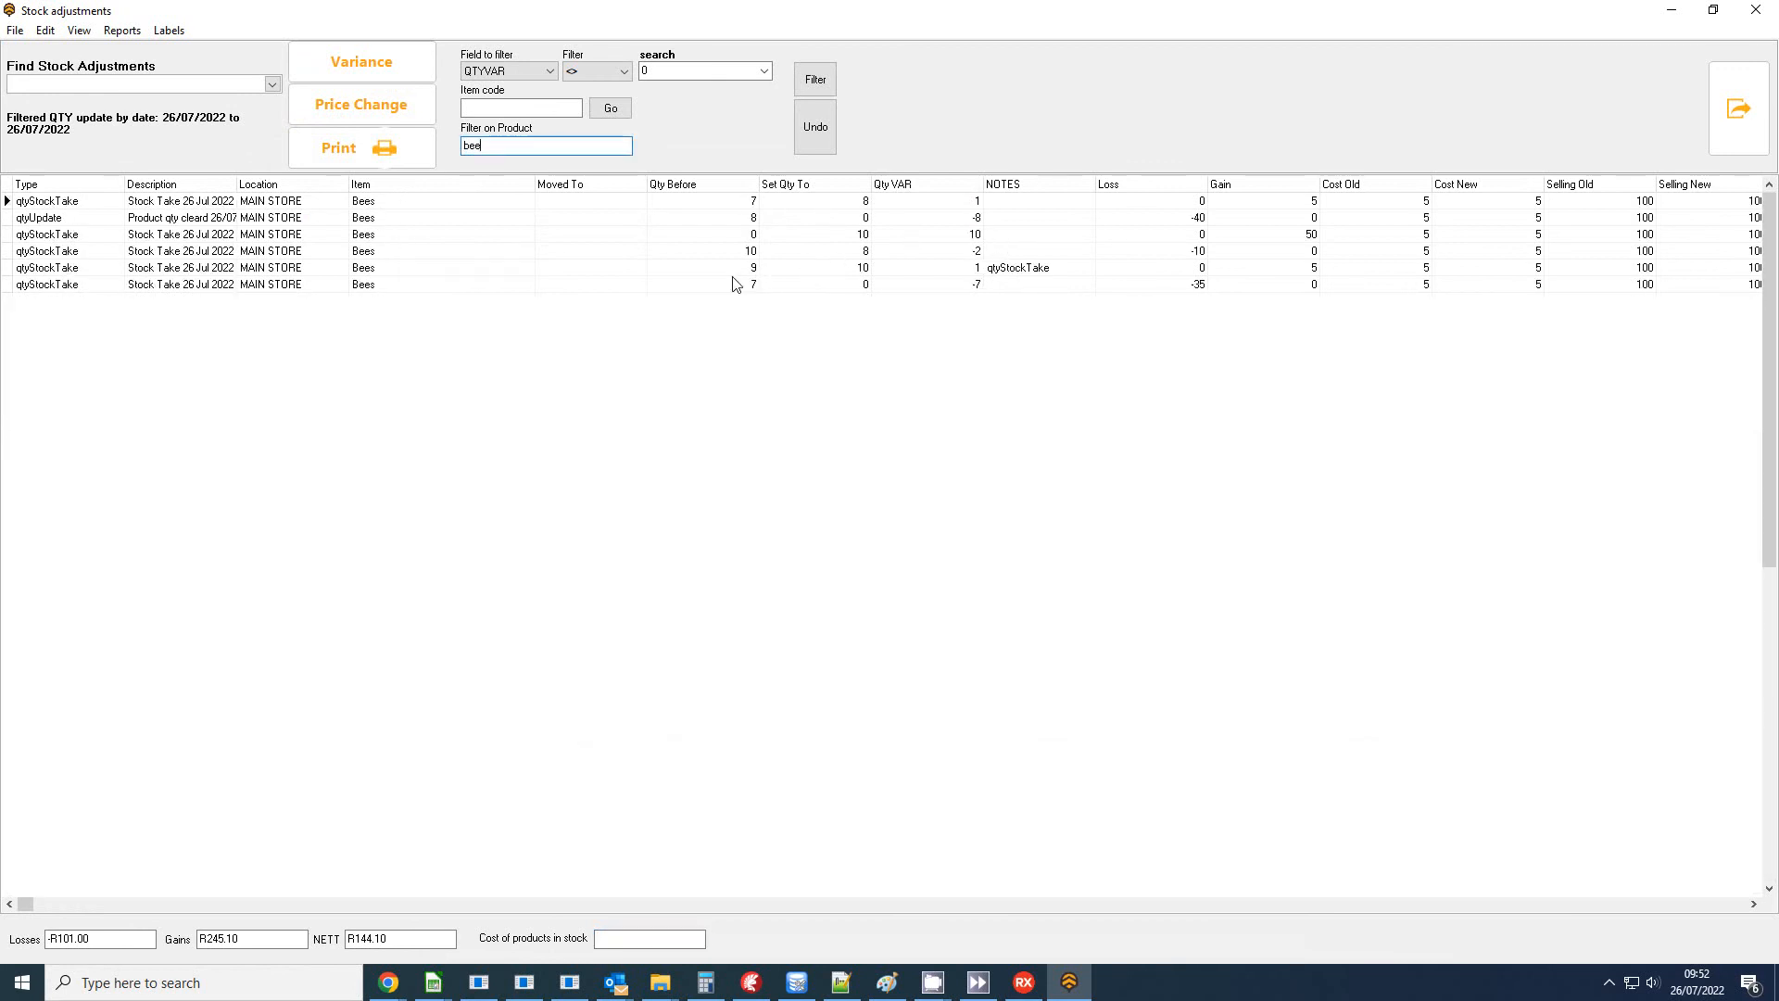
Examine the quantity before and set quantity in the Bees adjustments, and the losses, gains and nett amounts.
click(714, 222)
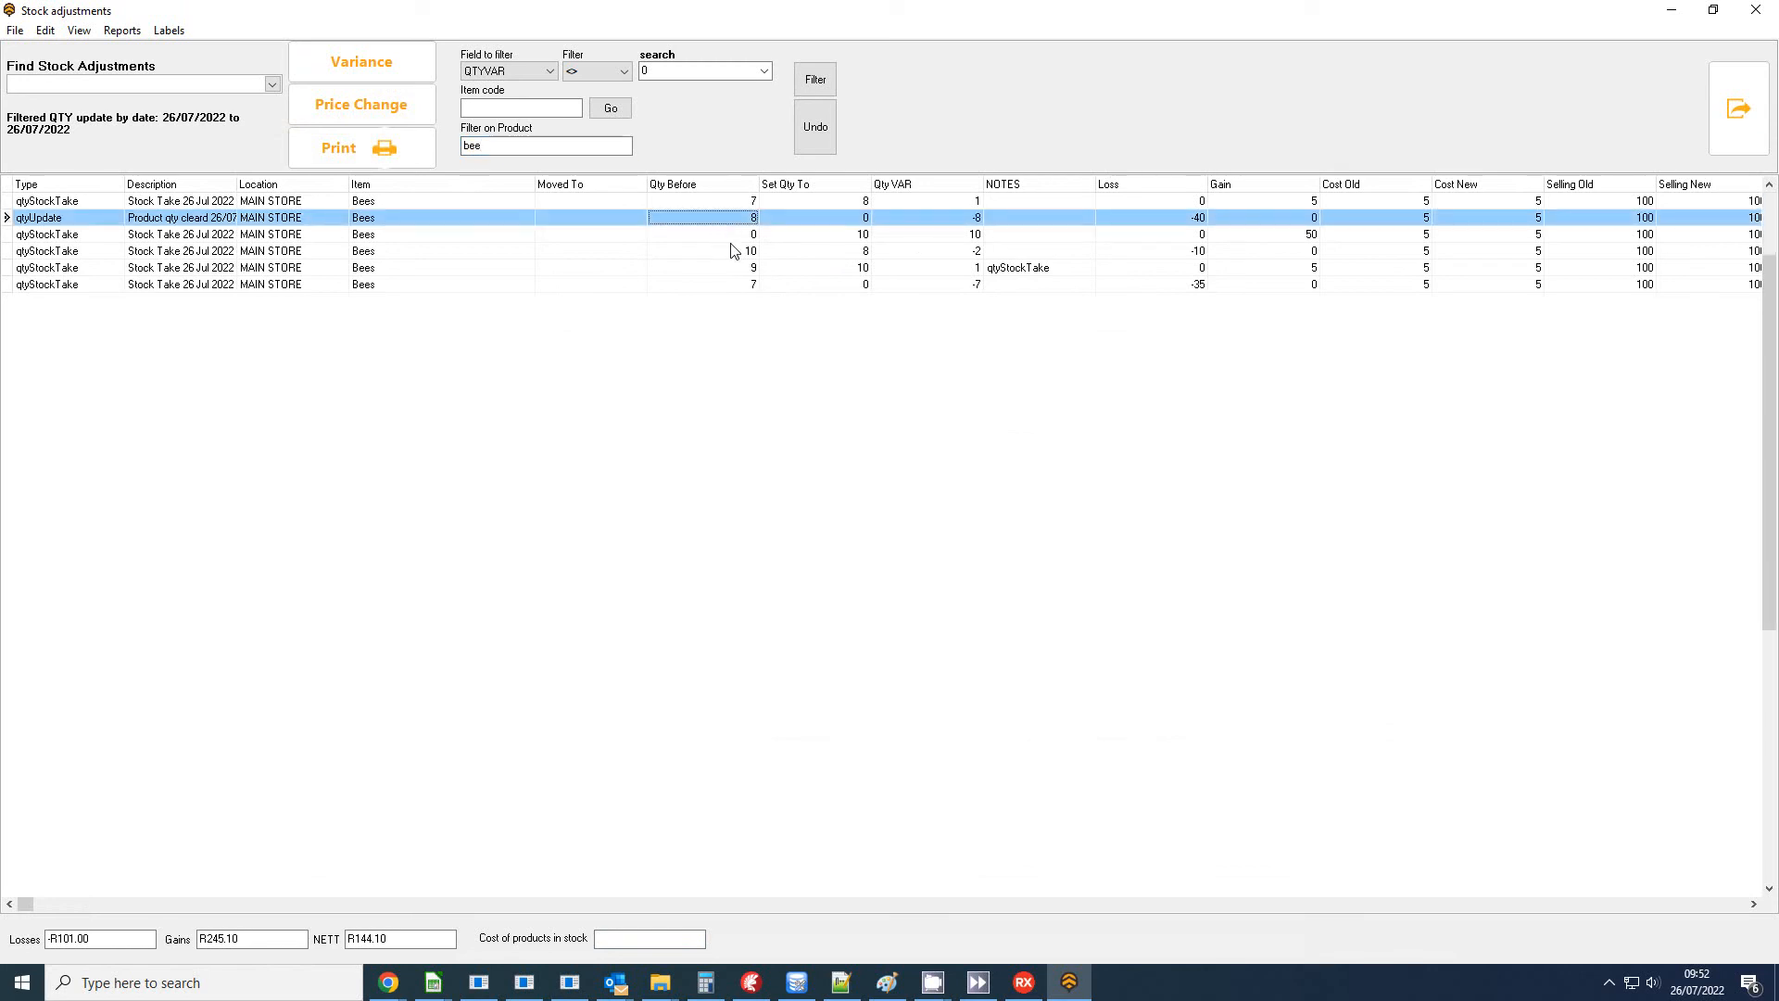
click(721, 256)
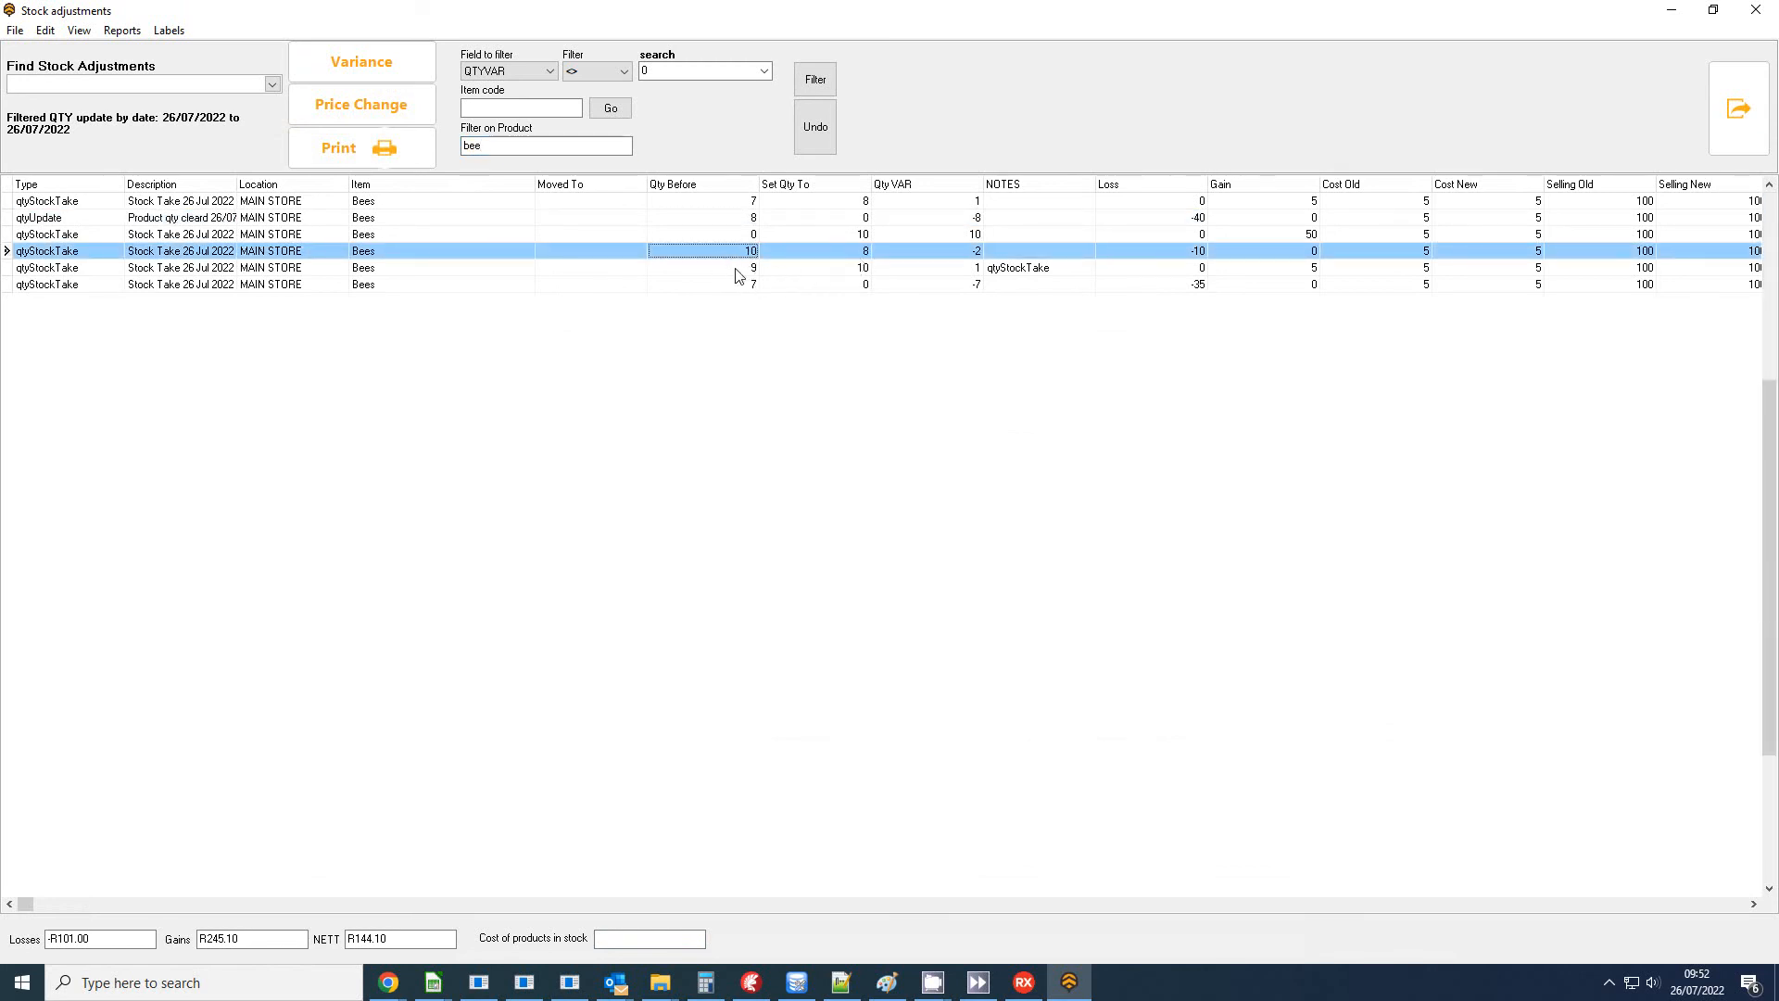
click(822, 271)
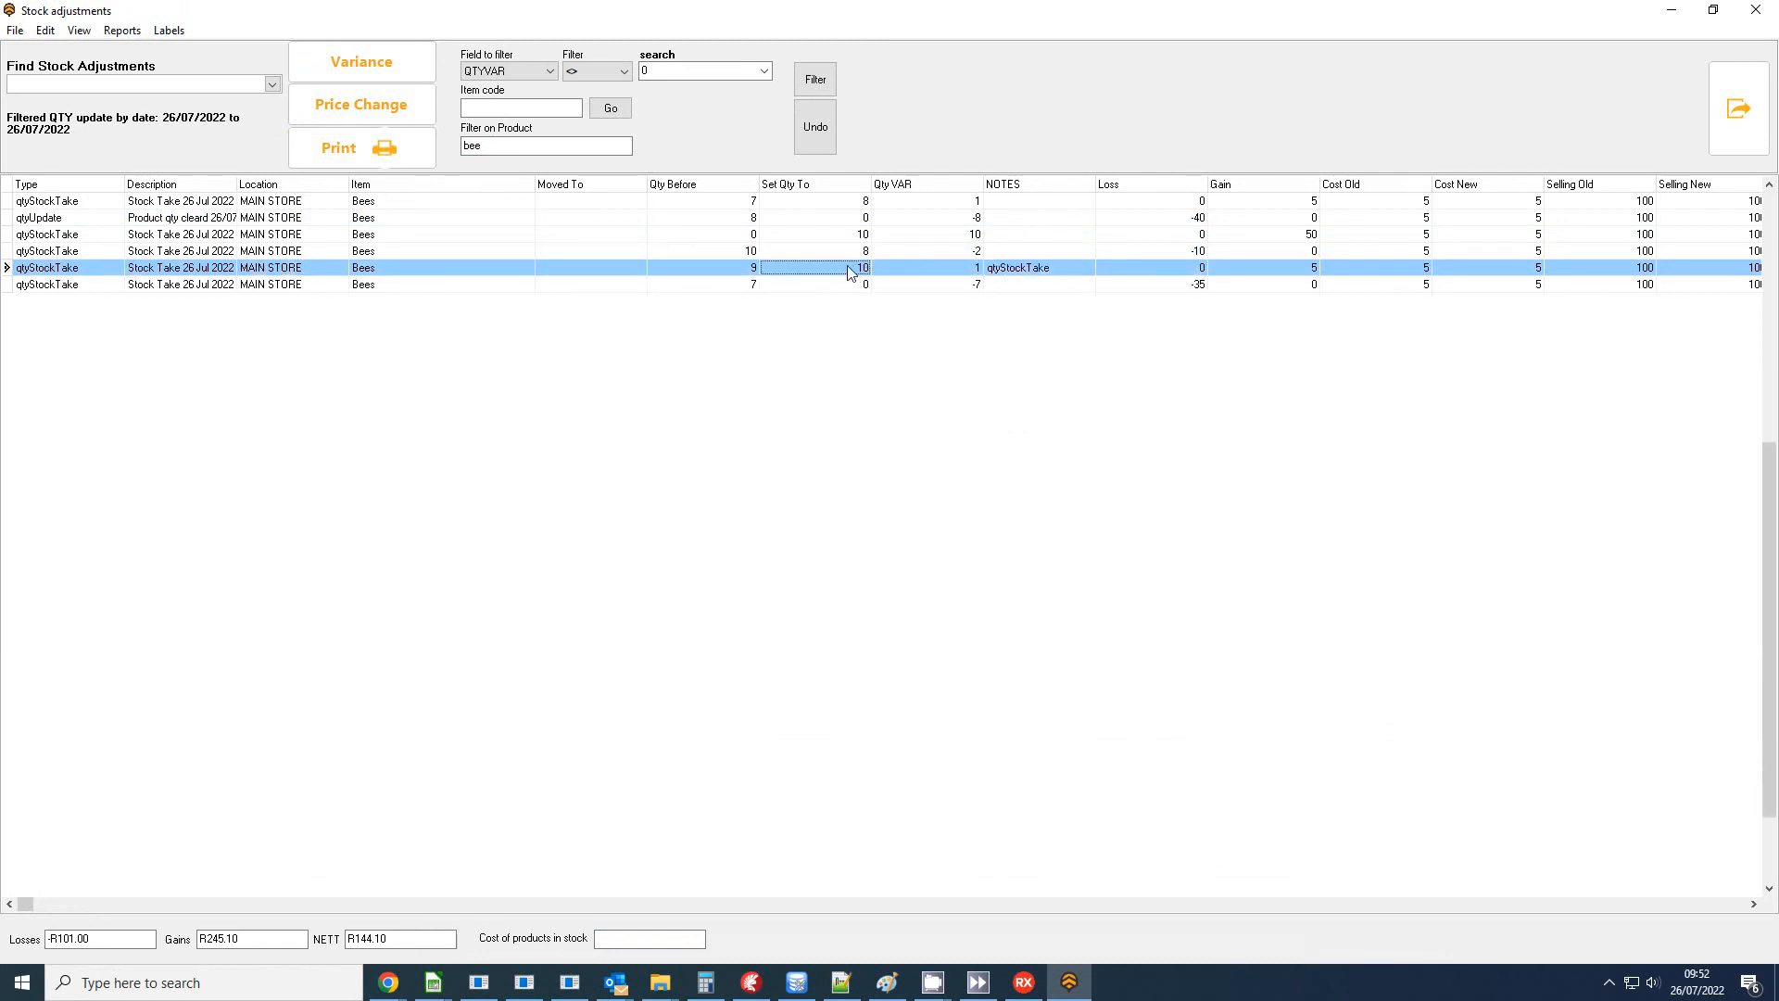
click(731, 285)
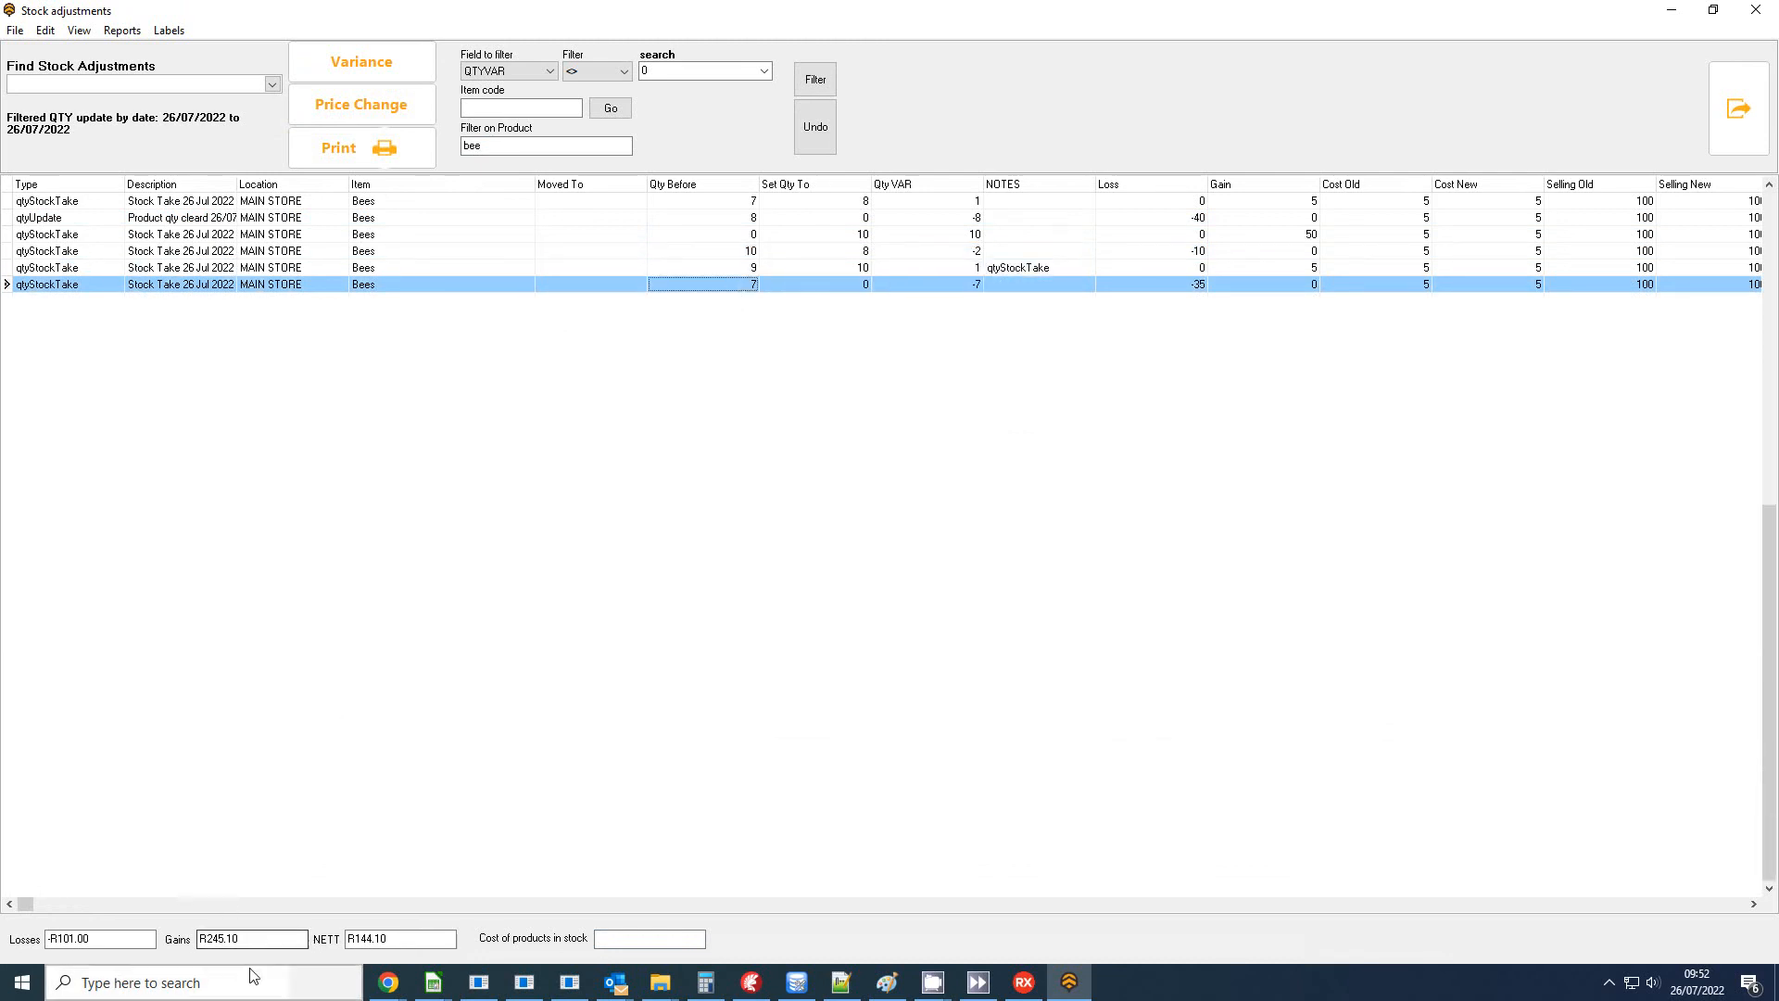
drag(248, 938, 174, 940)
click(102, 941)
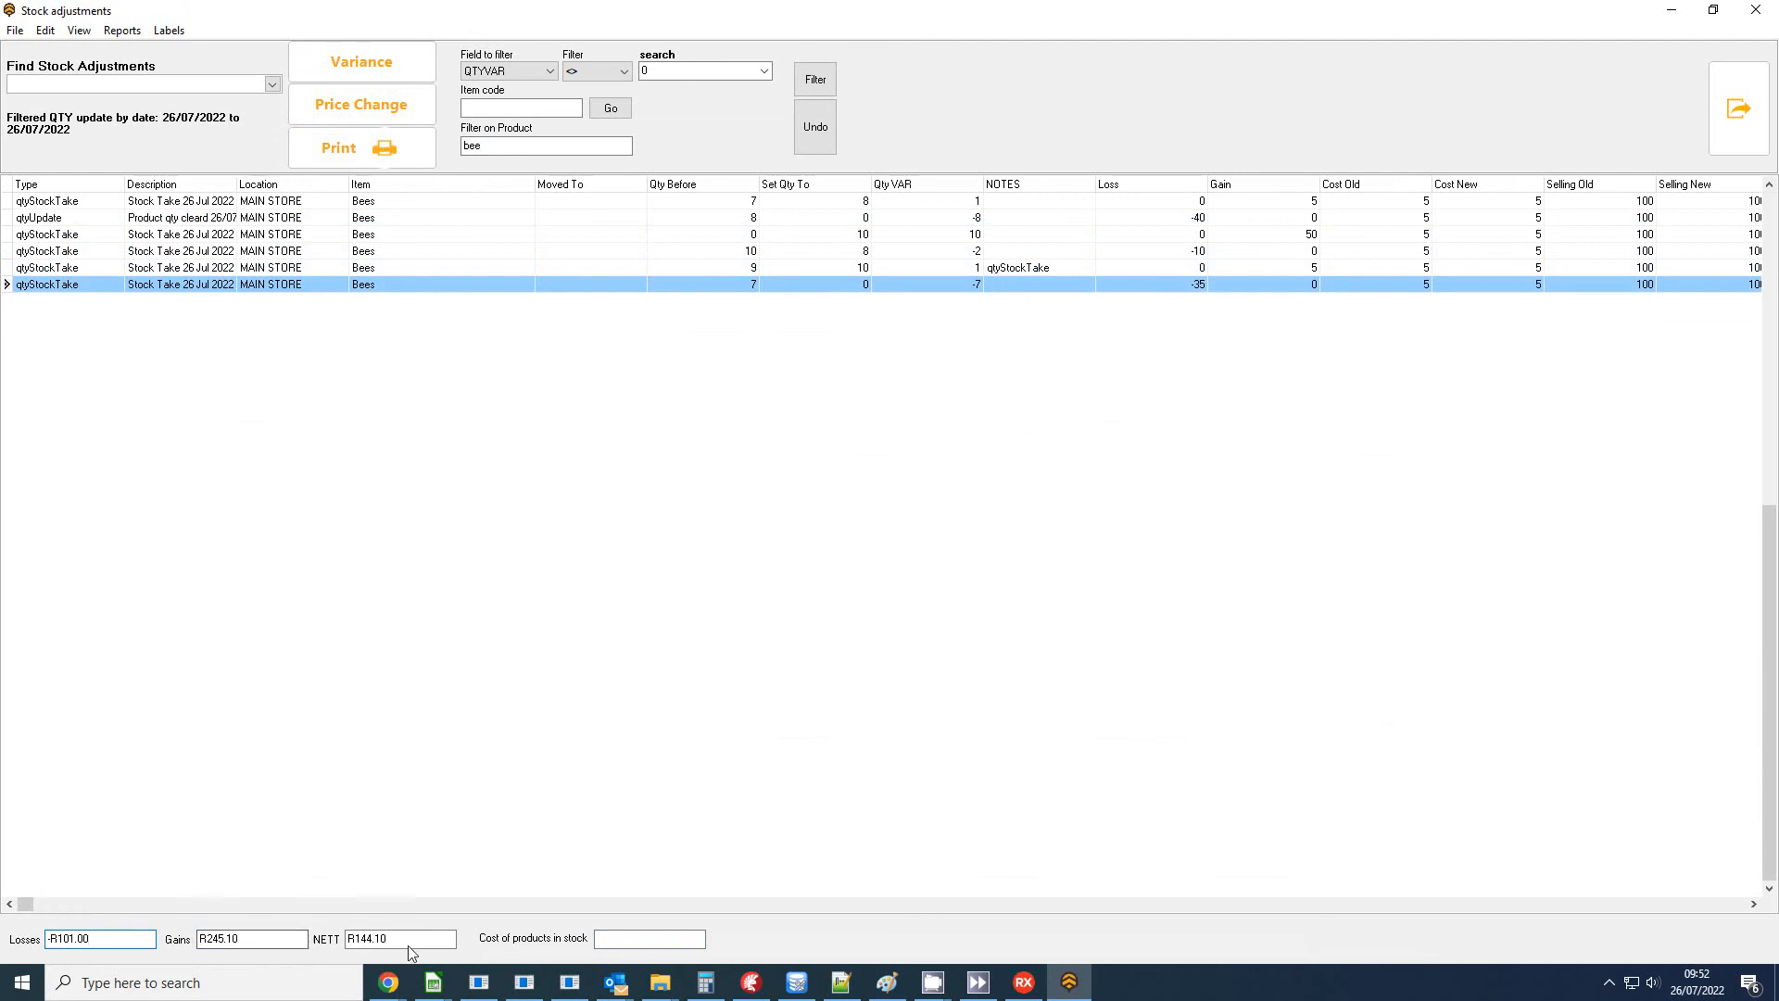
drag(407, 939, 326, 918)
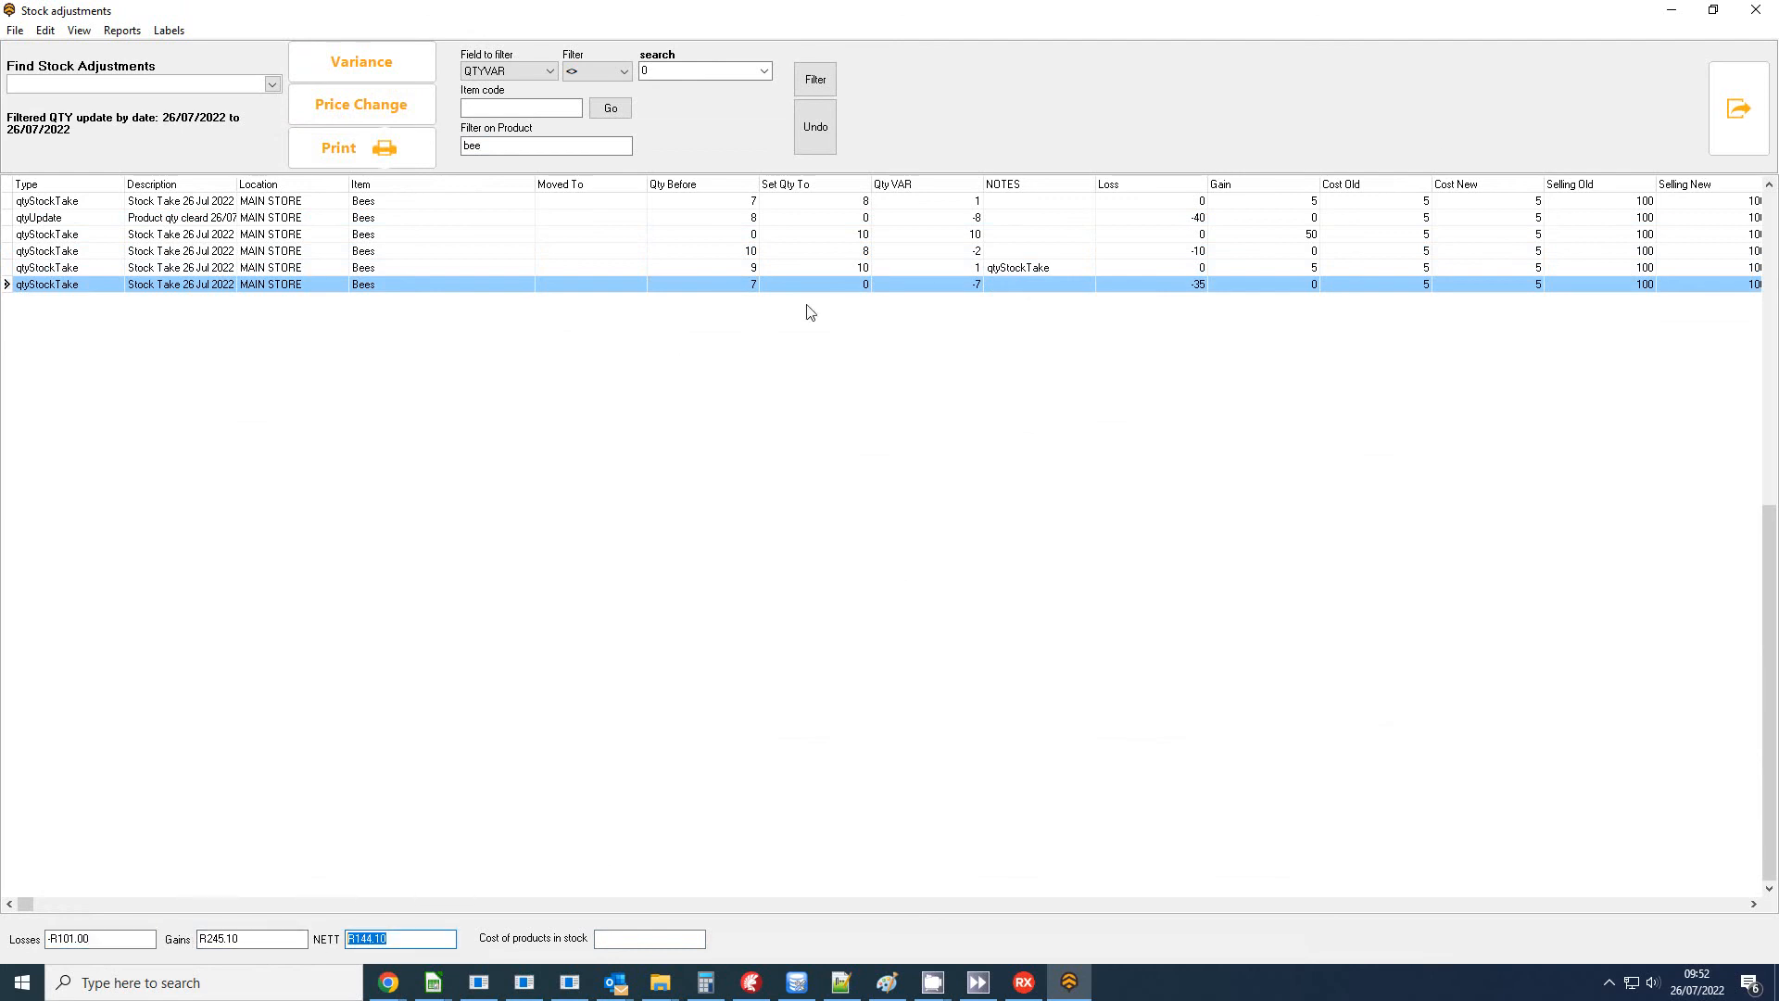
Close the stock adjustments and the stock sheet, and return to the home screen.
click(1755, 9)
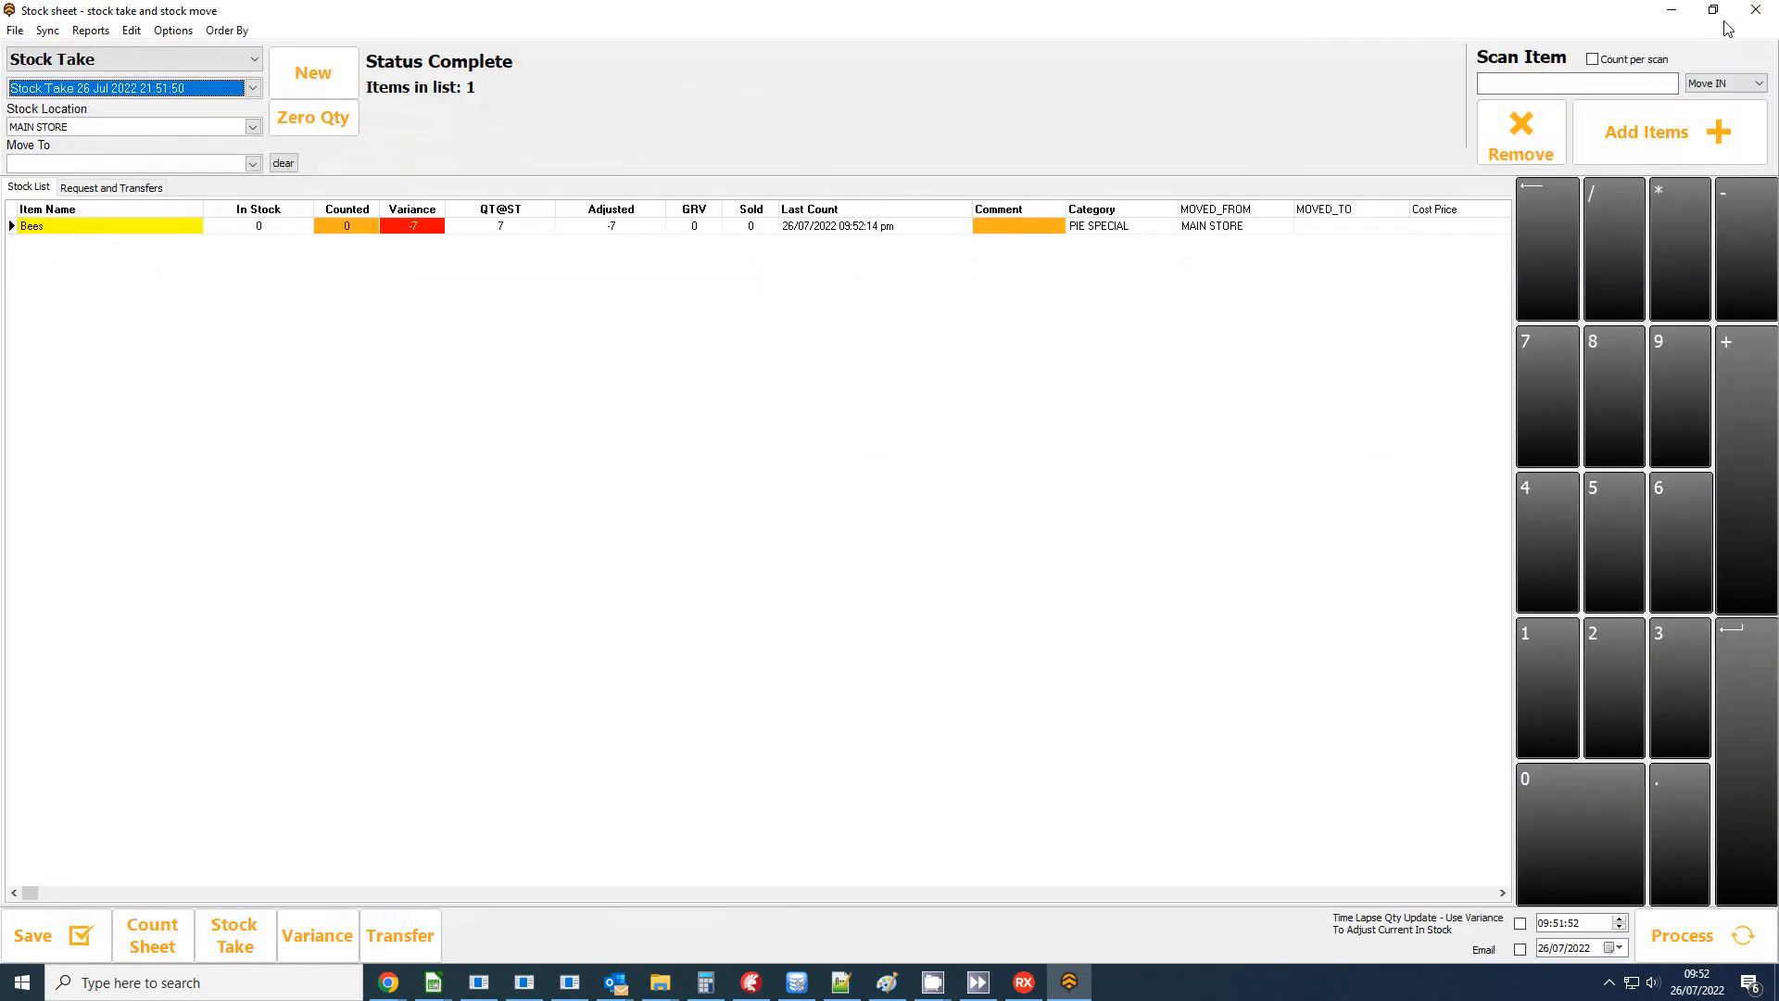
click(1755, 9)
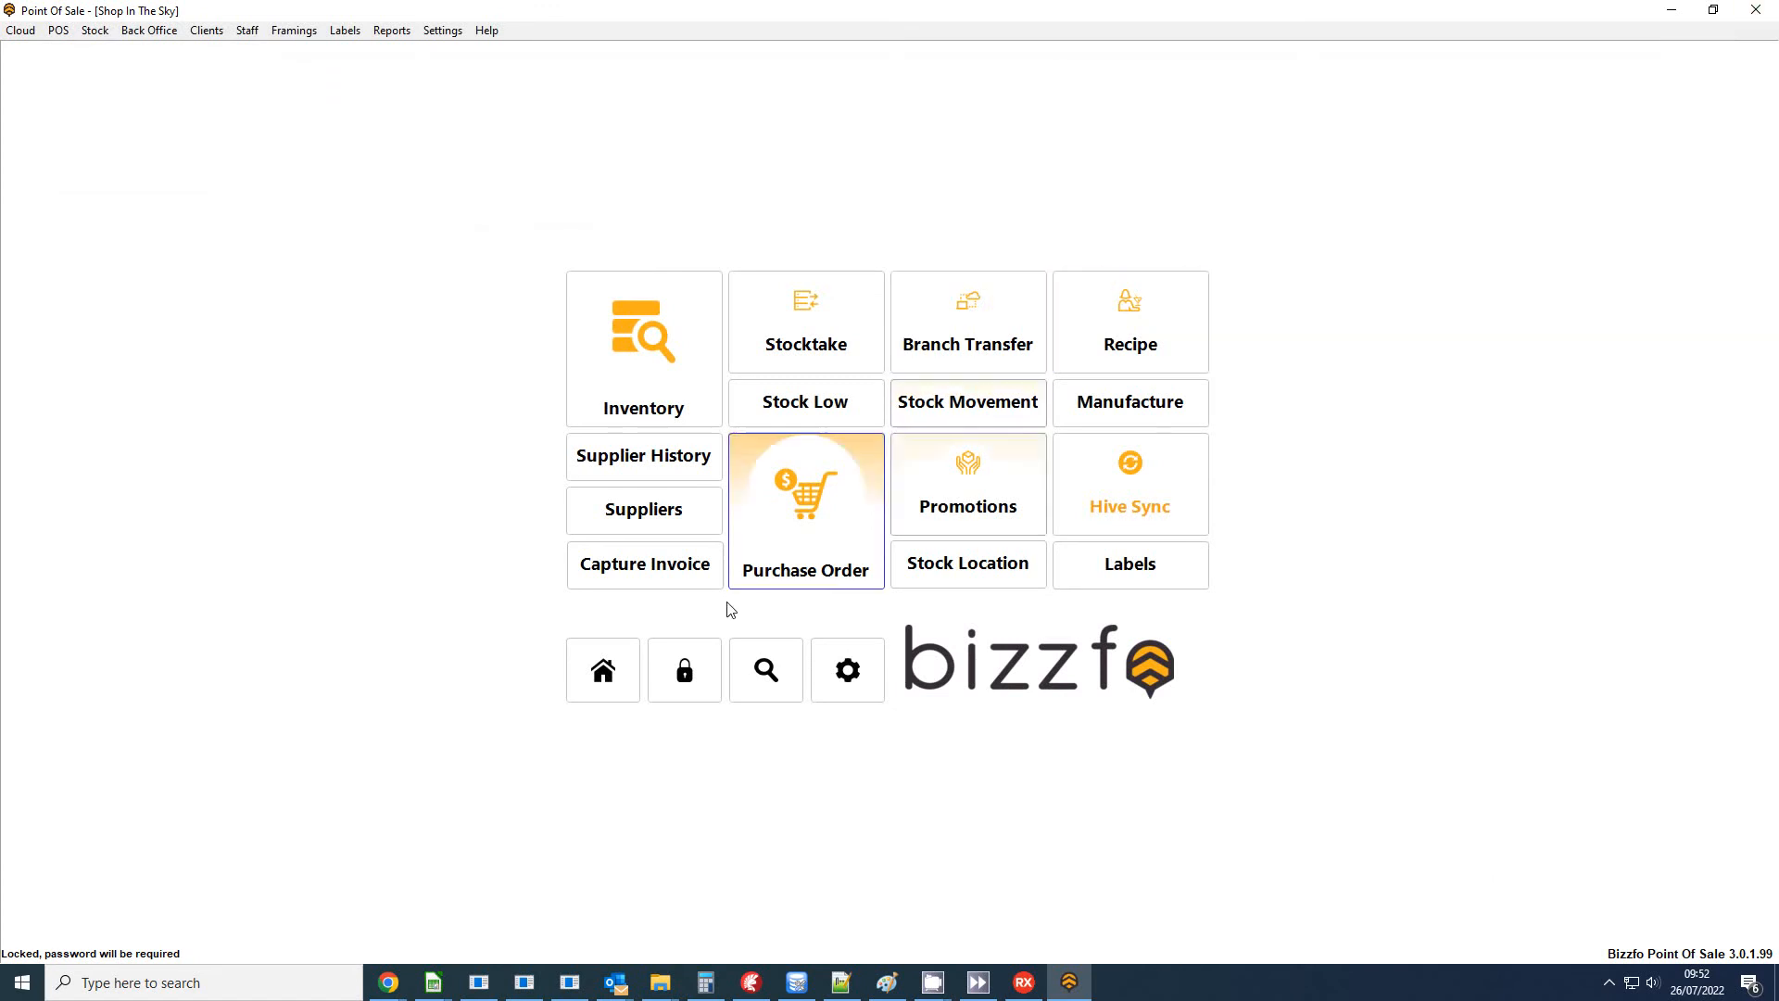
click(616, 690)
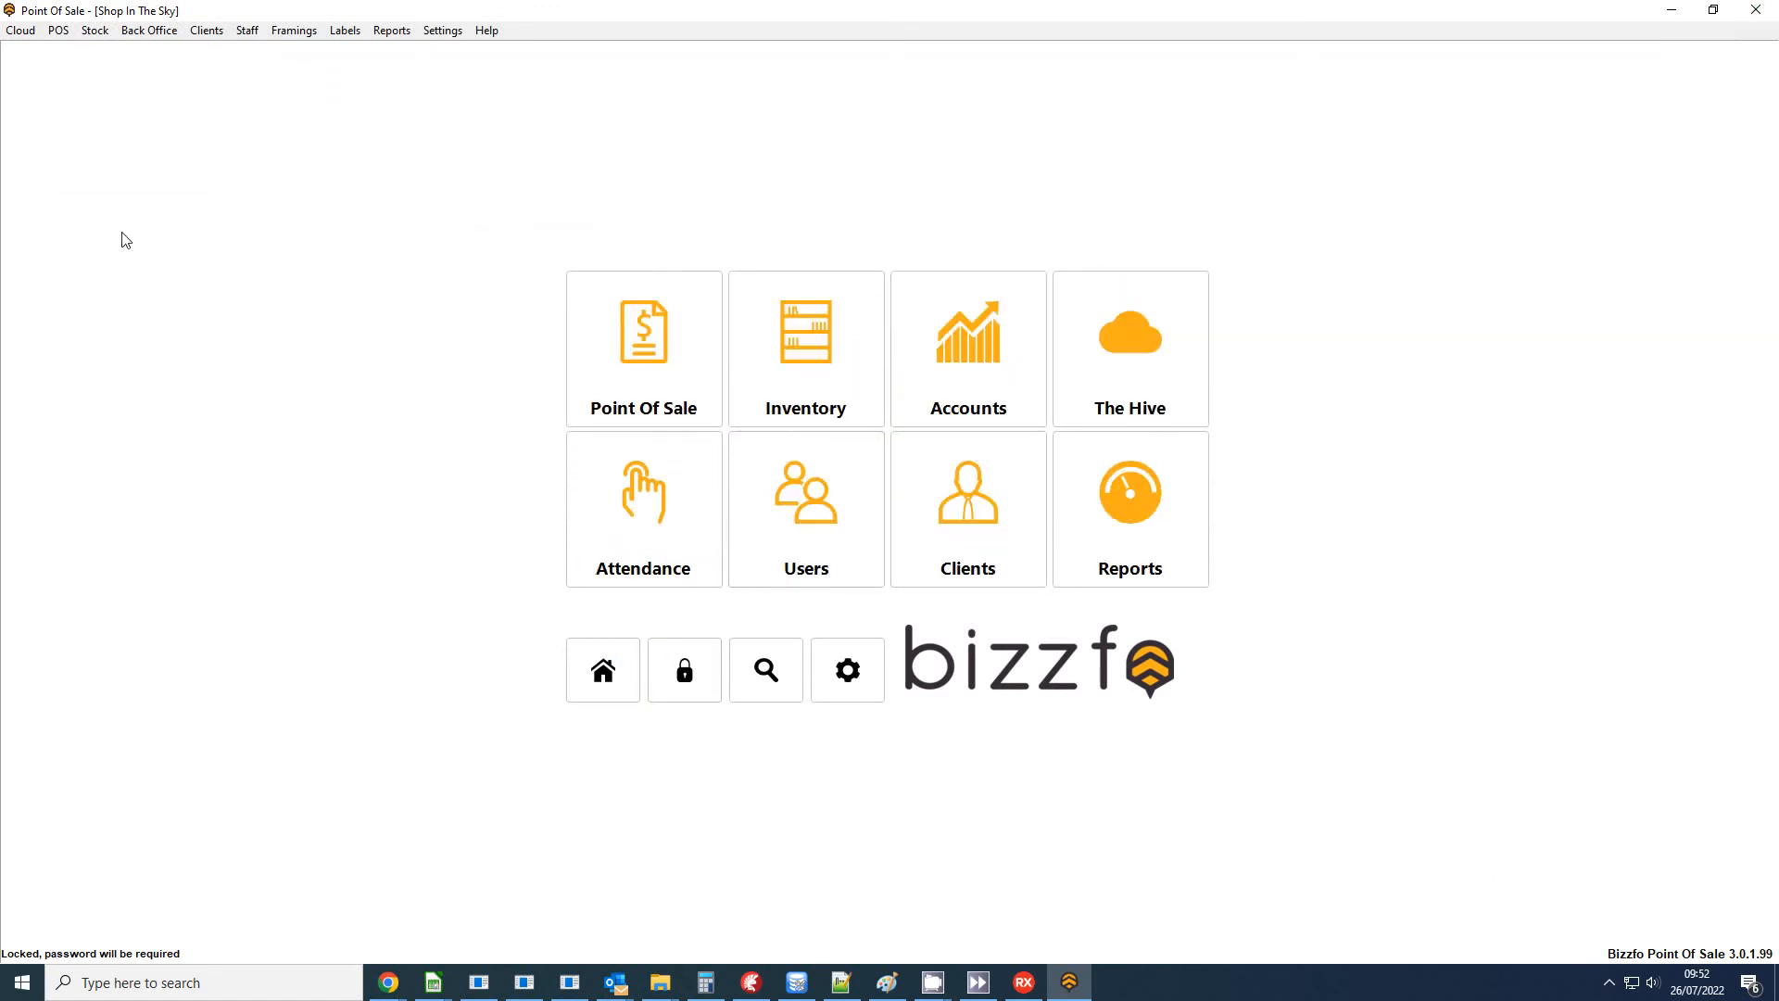